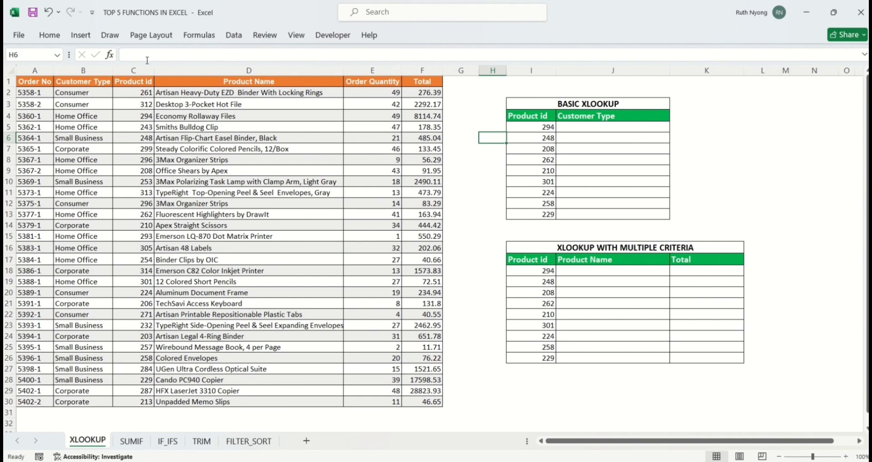
Start an XLOOKUP formula in J5 with I5 as the lookup value and the absolute range $C$2:$C$30 as the lookup array
click(567, 129)
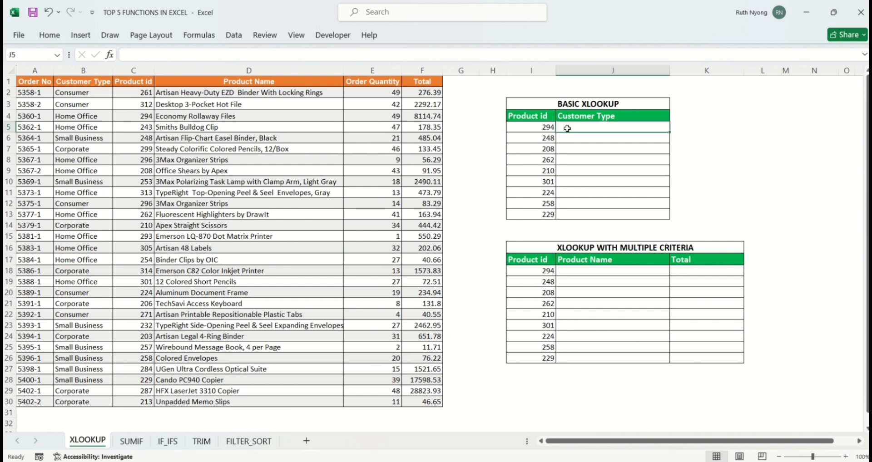
text(=)
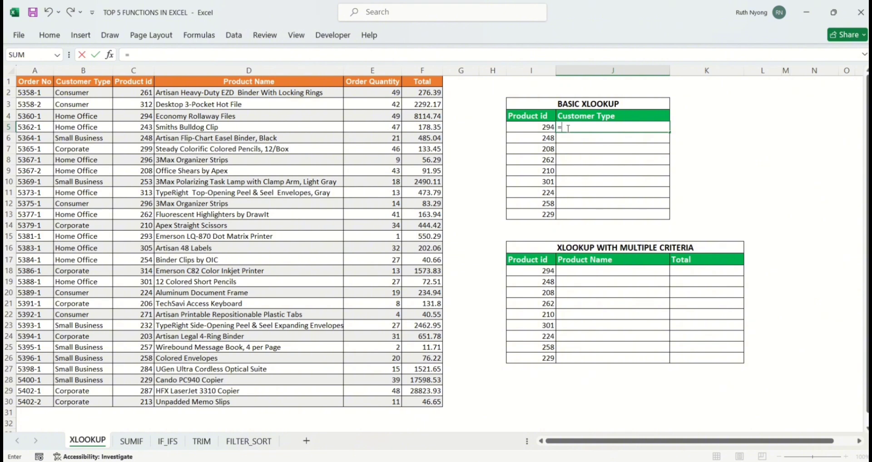
text(xloo)
key(Tab)
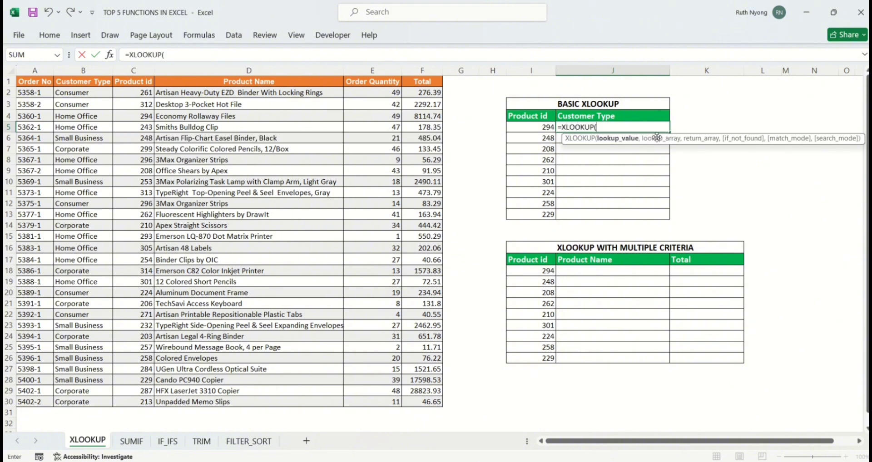
drag(682, 135, 601, 88)
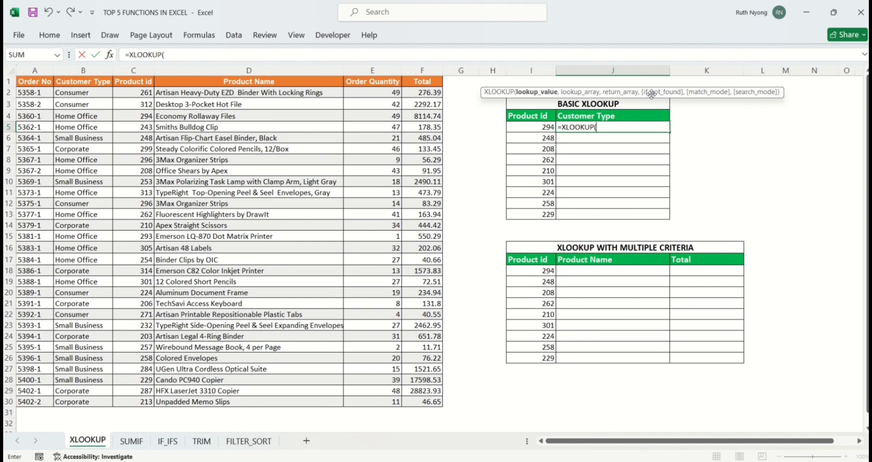
click(613, 128)
click(535, 129)
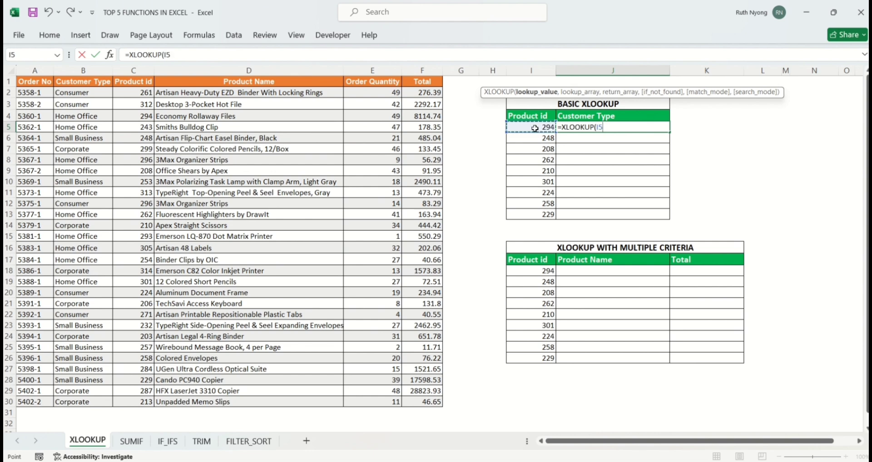
text(,)
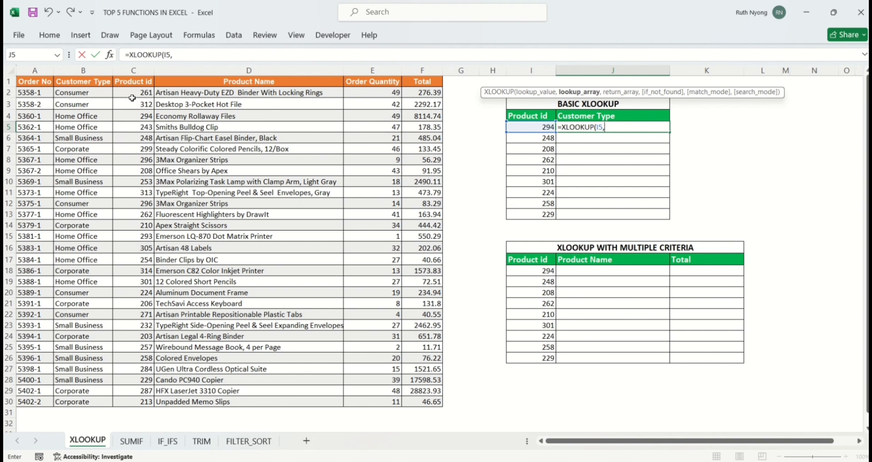
drag(132, 94, 145, 409)
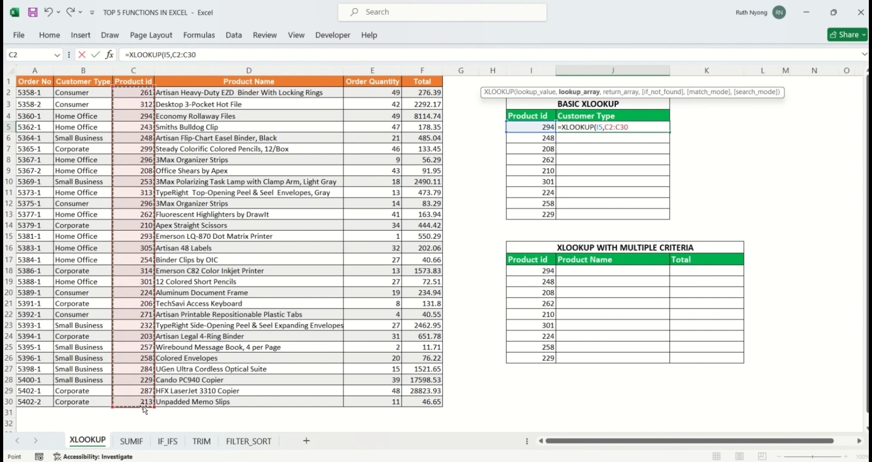
key(F4)
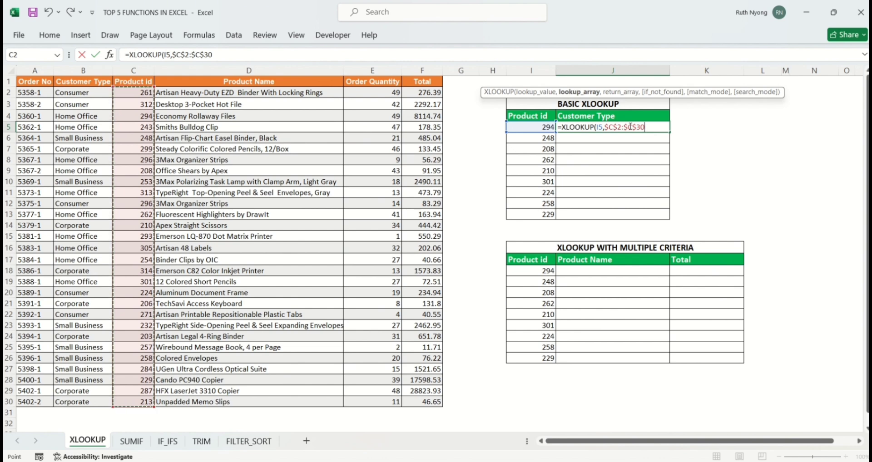
Complete the J5 formula with $B$2:$B$30 as the return array and "not found" as the if-not-found text
text(,)
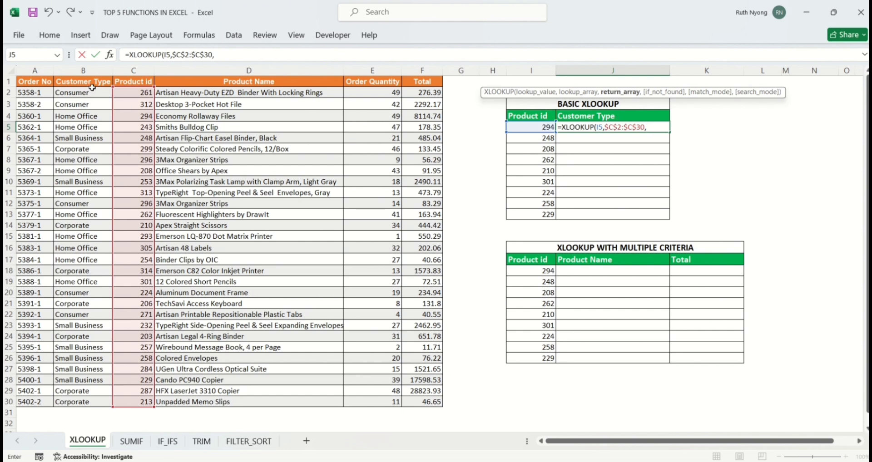
drag(92, 92, 73, 403)
key(F4)
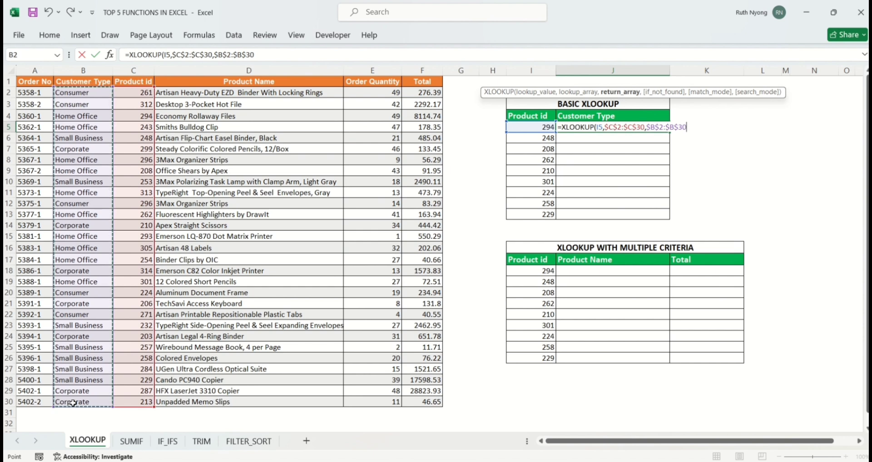
text(,)
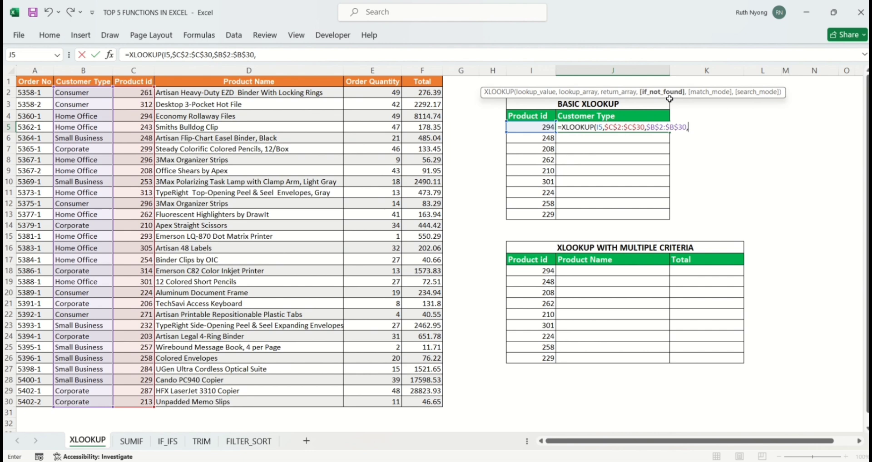
text(not found"))
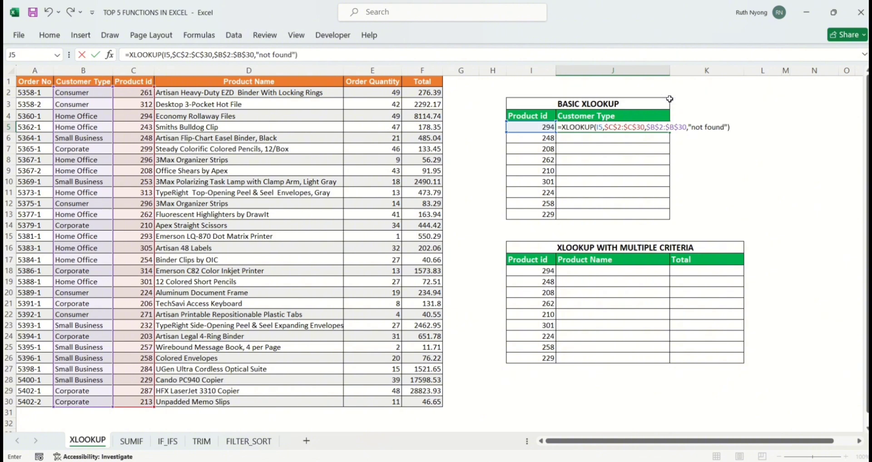
key(Return)
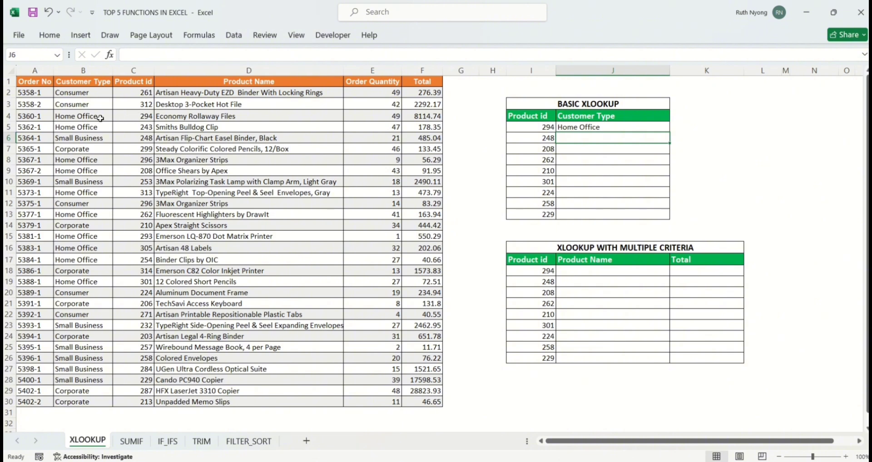
Fill the J5 XLOOKUP formula down the Customer Type column through J13
click(667, 129)
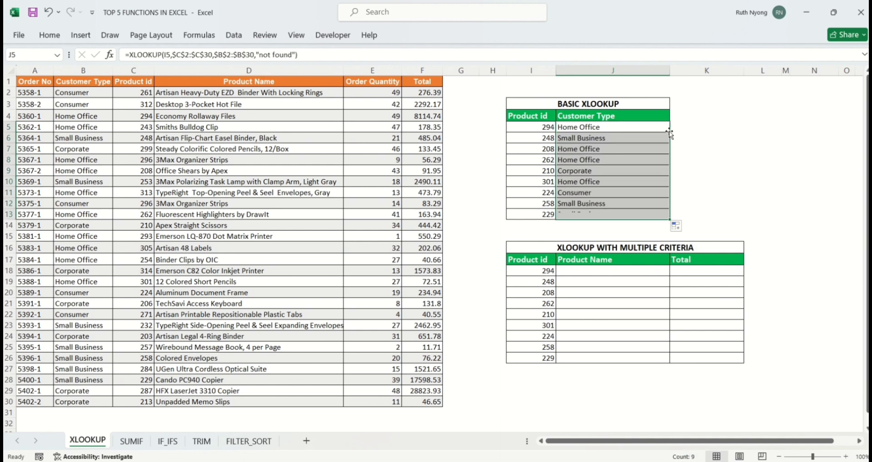
click(704, 182)
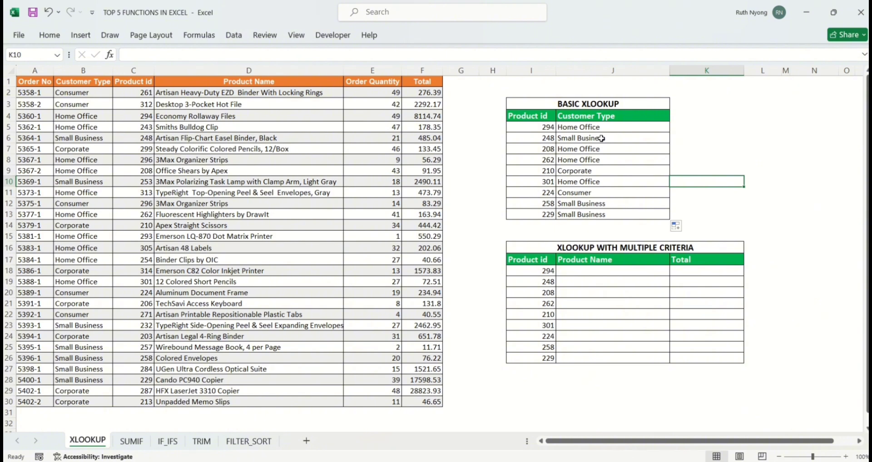
key(Down)
key(Down)
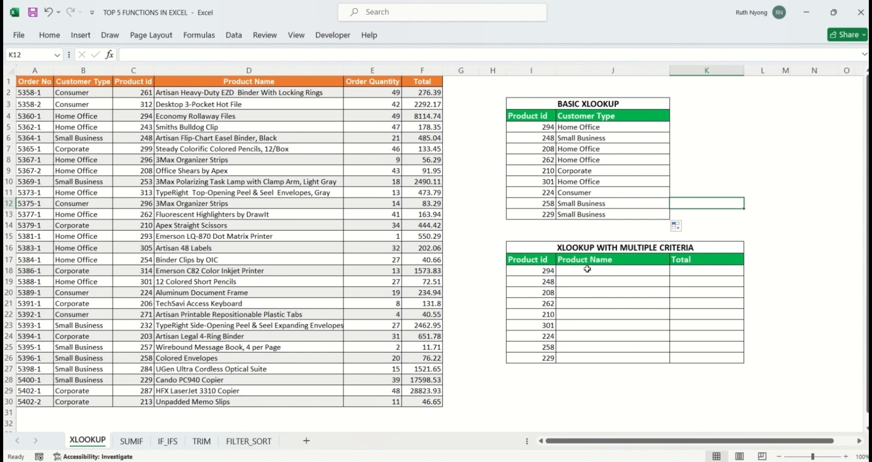
Begin an XLOOKUP formula in J18 with I18 as the lookup value and $C$2:$C$30 as the lookup array
click(586, 268)
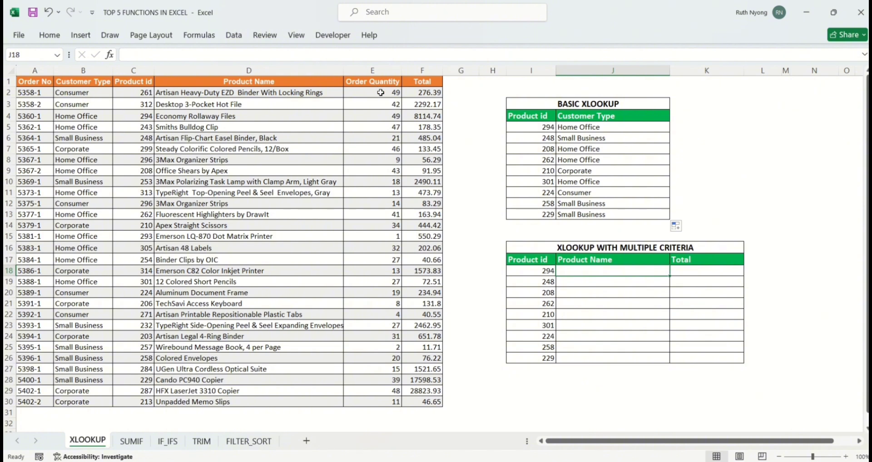
text(=xloo)
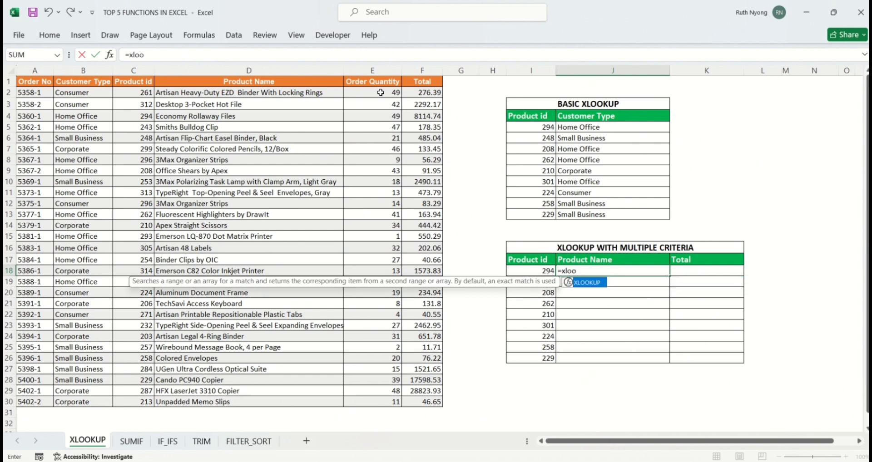
key(Tab)
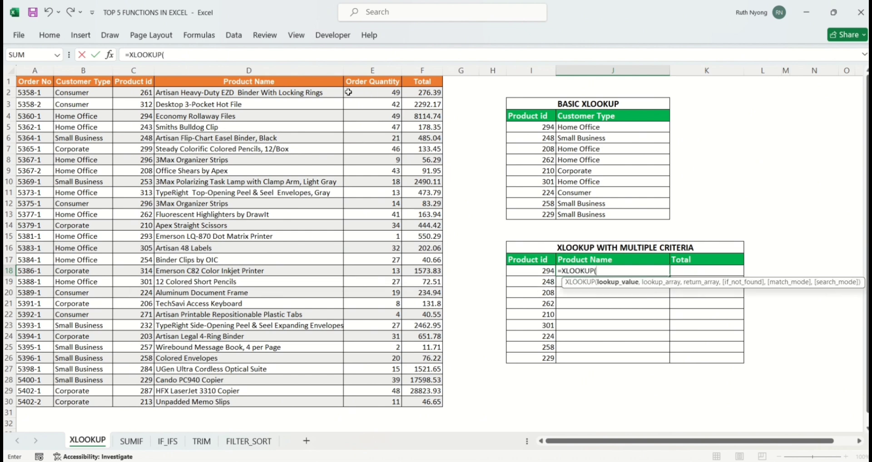
click(522, 270)
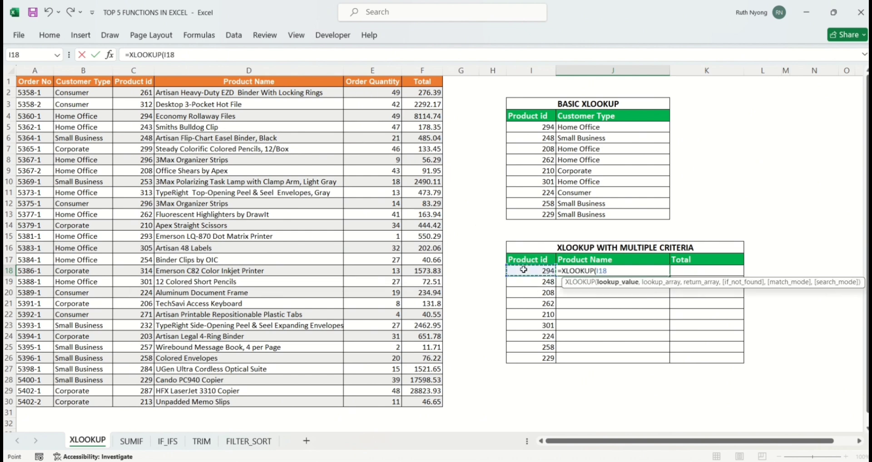
text(,)
click(135, 93)
key(ctrl+shift+Down)
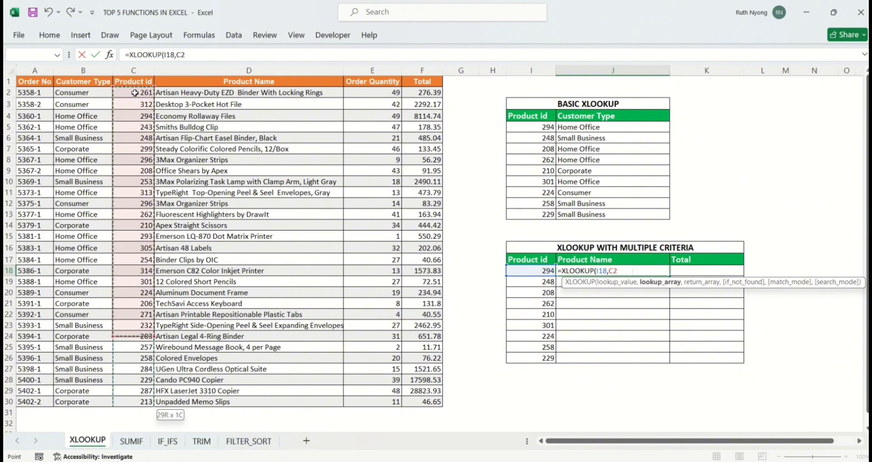
key(F4)
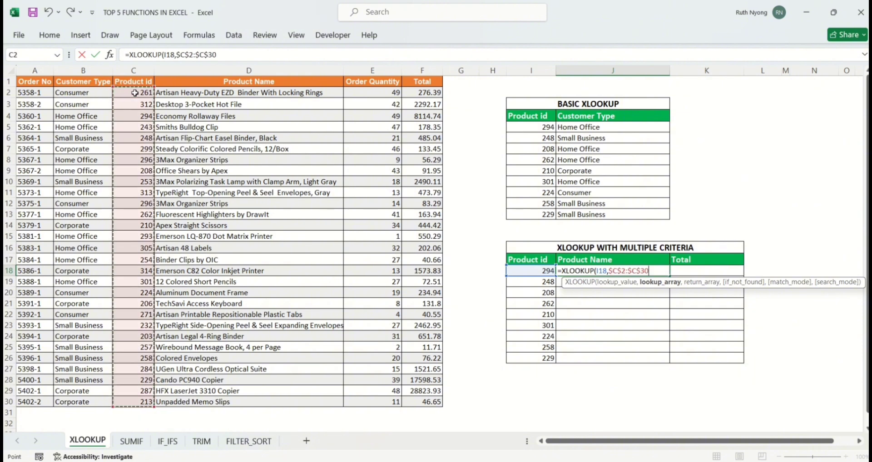
Finish the J18 formula with the absolute range $D$2:$E$30 as the return array
text(,)
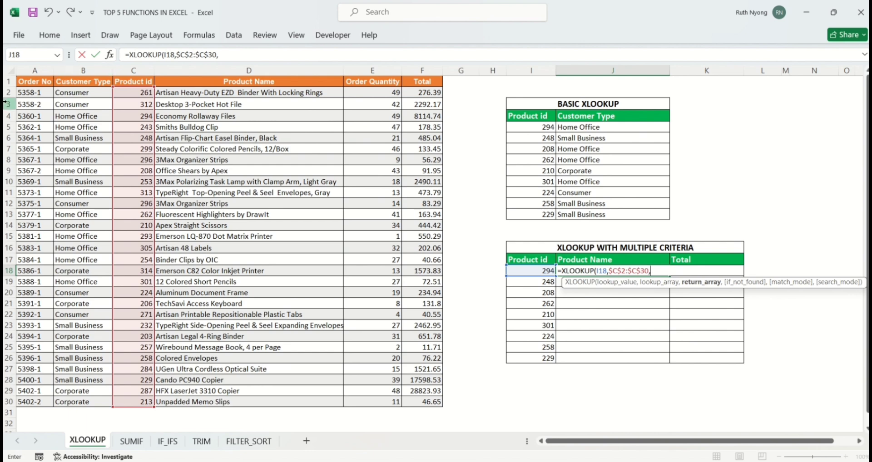
drag(181, 93, 355, 407)
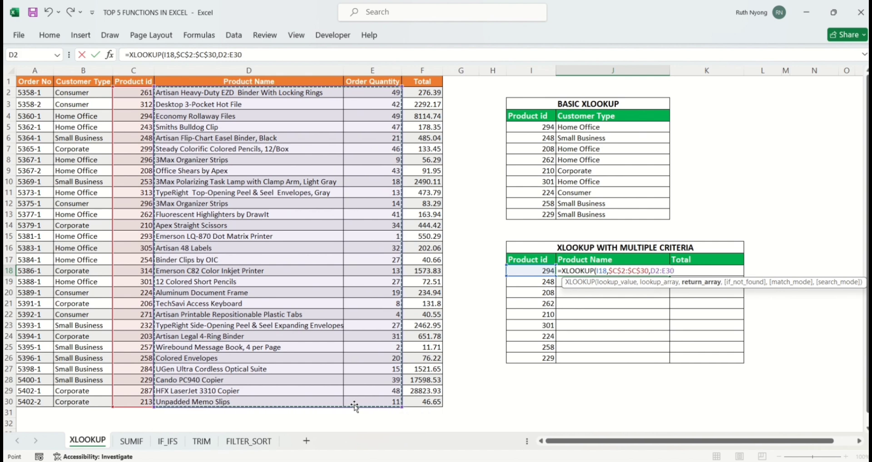
key(F4)
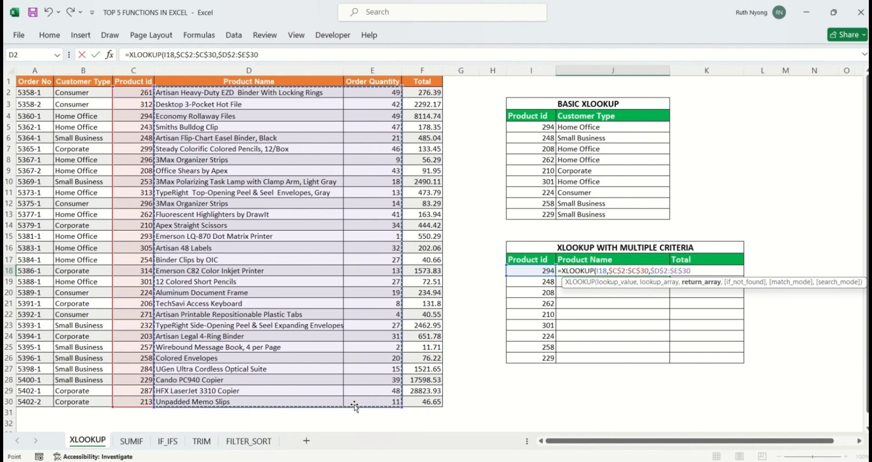
text())
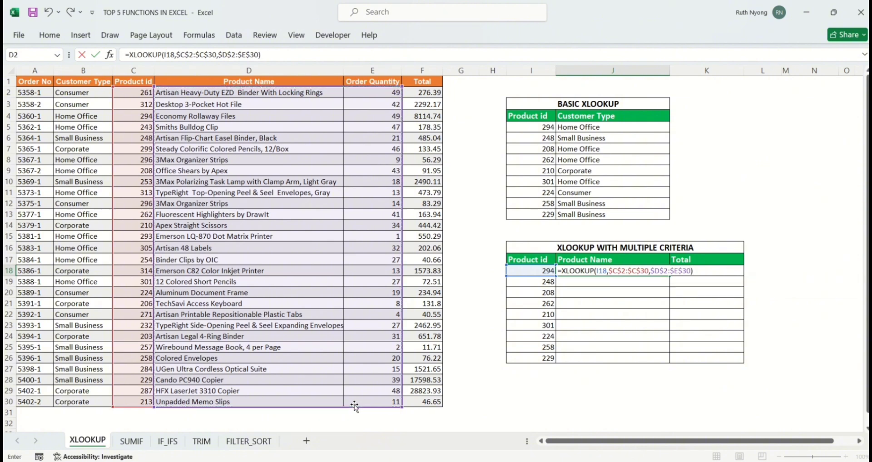
key(Return)
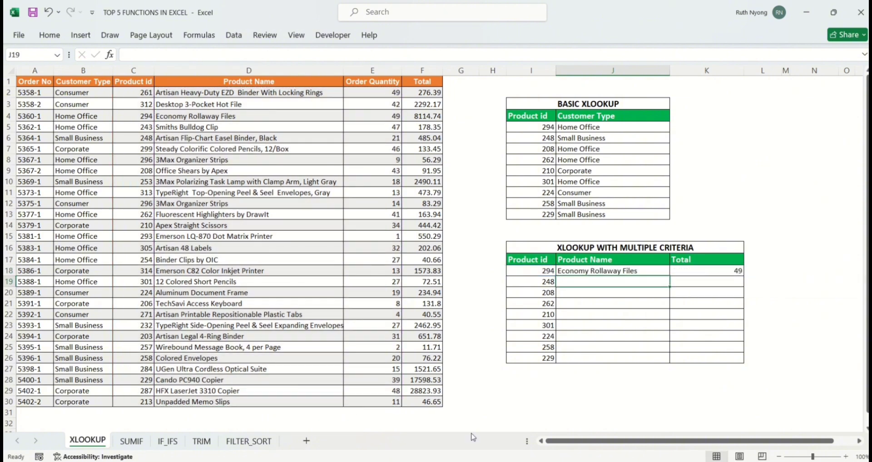
Clear the XLOOKUP formula from J18
click(601, 270)
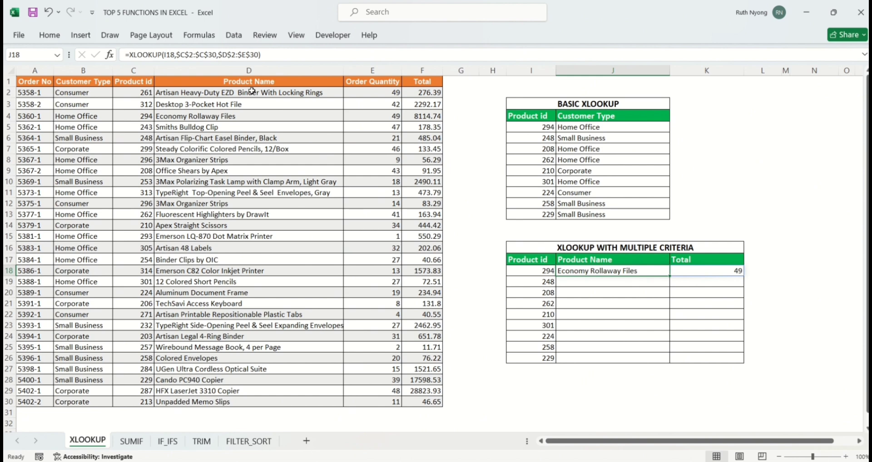
key(Delete)
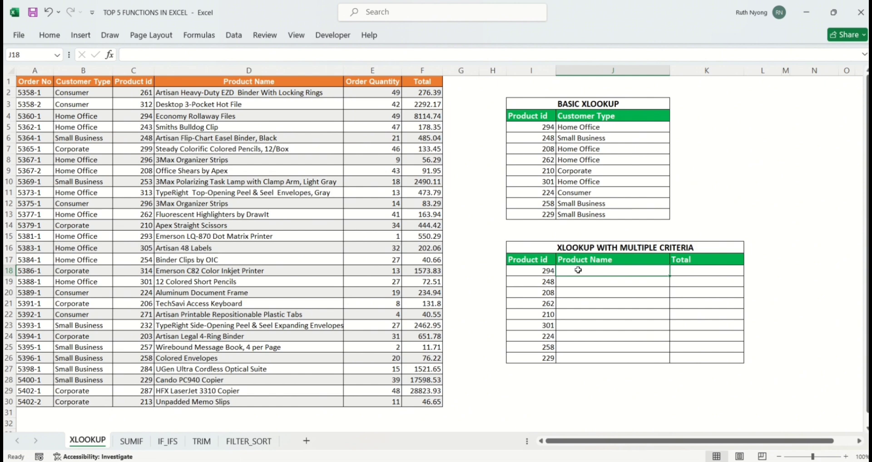
Begin an XLOOKUP formula in J18 with I18 as the lookup value and the absolute range $C$2:$C$30 as the lookup array
text(=xl)
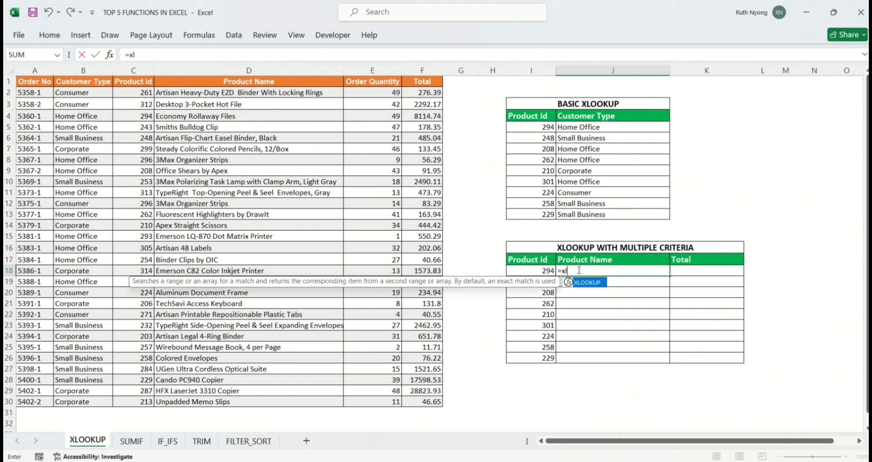
key(Tab)
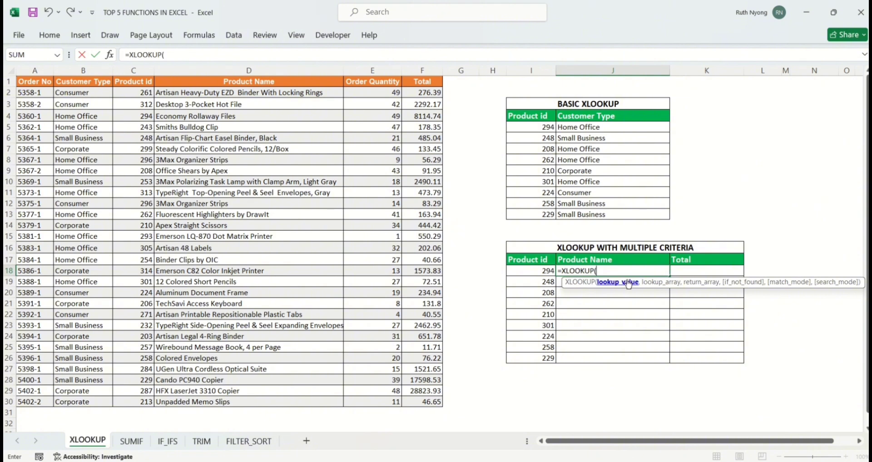
click(543, 272)
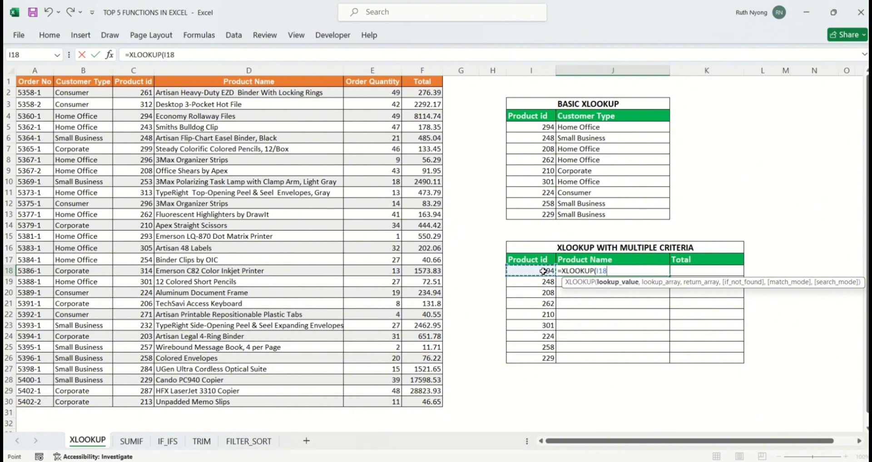
text(,)
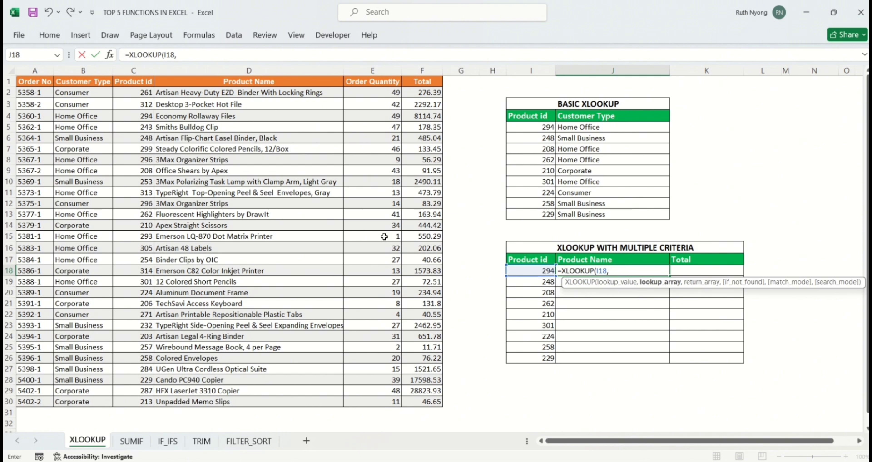
click(133, 96)
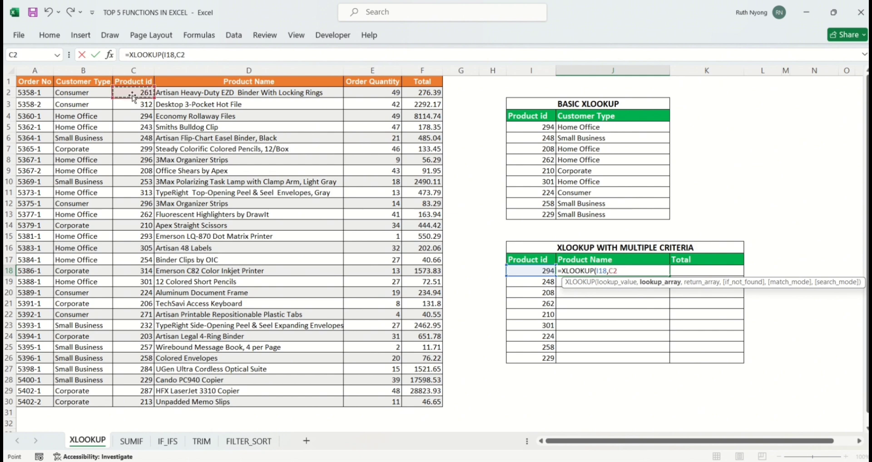
key(ctrl+shift+Down)
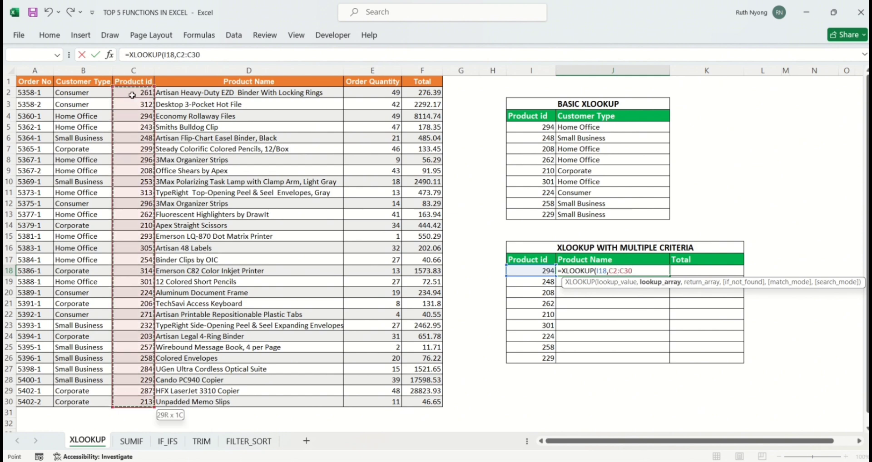
key(F4)
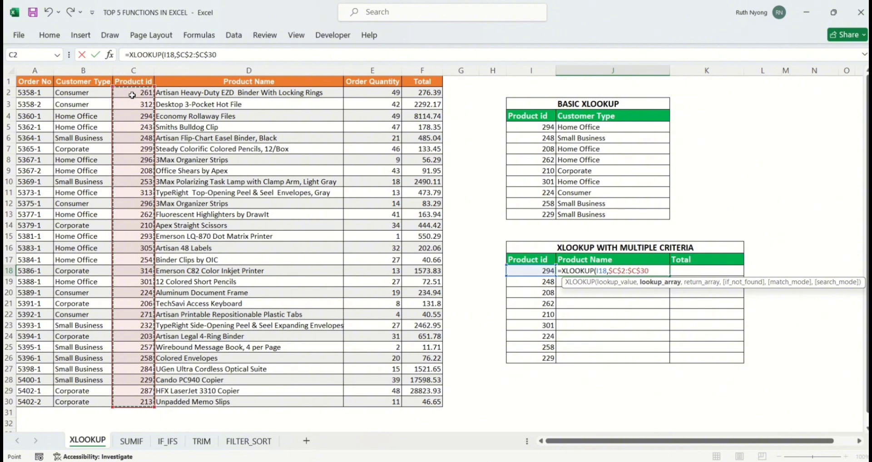
text(,)
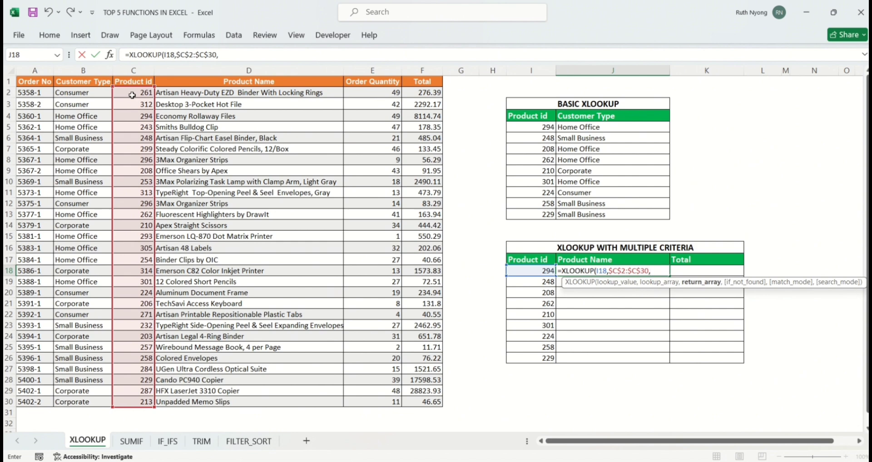
Nest a CHOOSE function as the return array of the J18 formula, with {1,2} as its index number
text(ch)
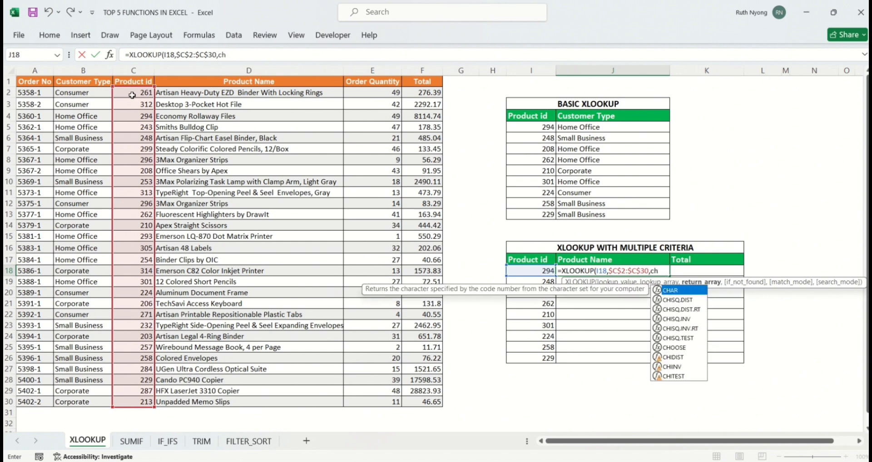
text(oos)
key(Tab)
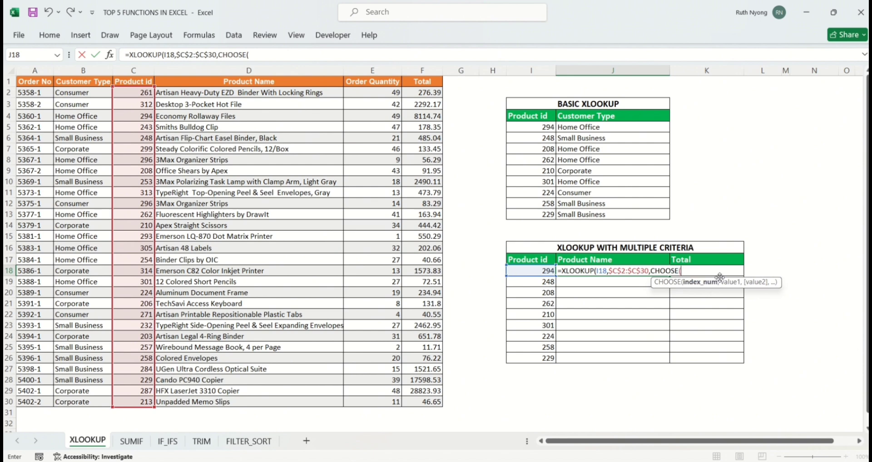
drag(720, 277, 723, 222)
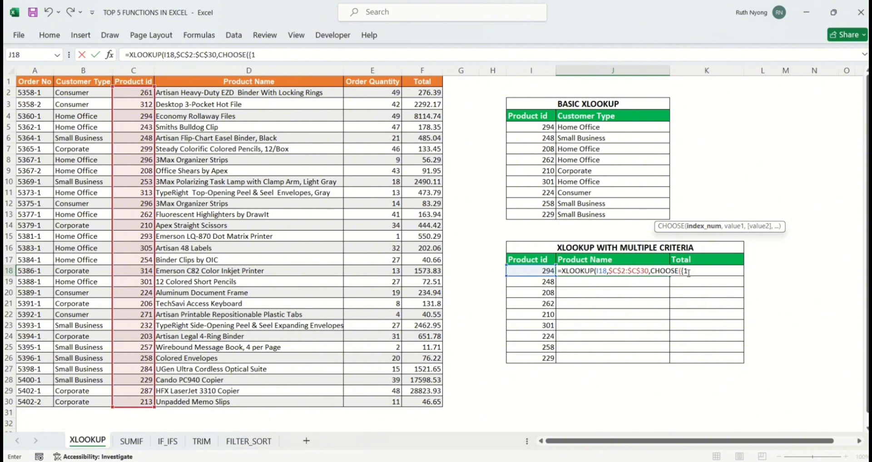
text(2)
text(})
text(,)
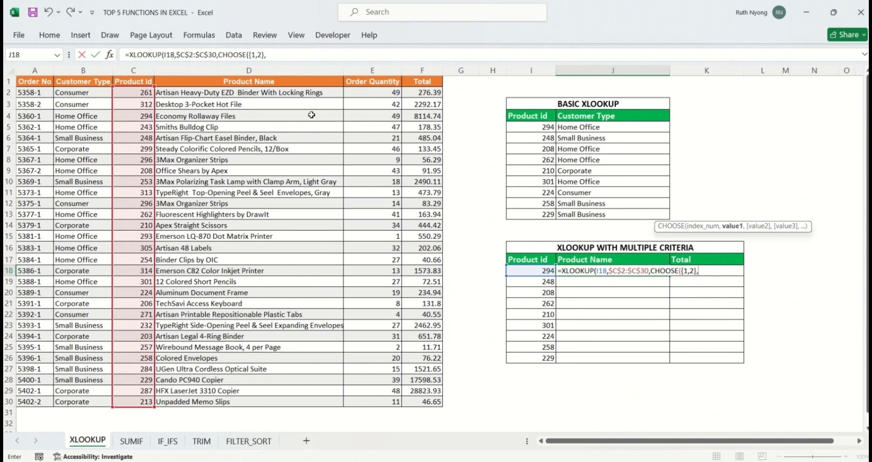
Supply the absolute ranges $D$2:$D$30 and $F$2:$F$30 as the two CHOOSE values and close the CHOOSE function
click(290, 94)
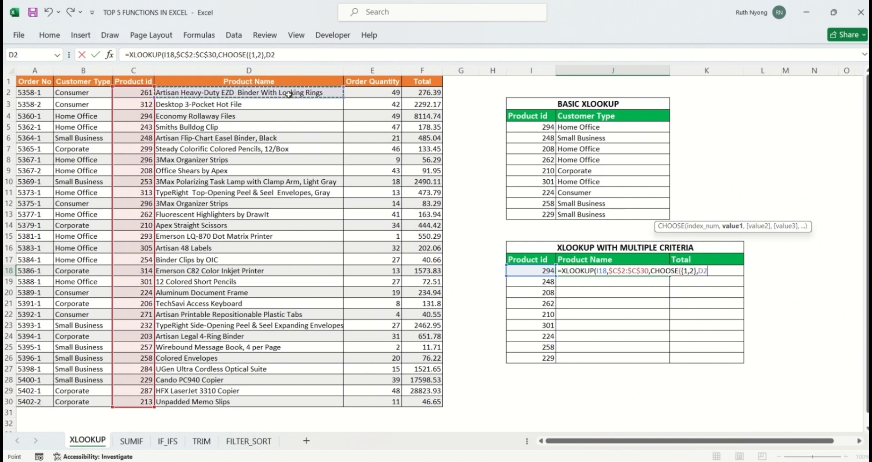
key(ctrl+shift+Down)
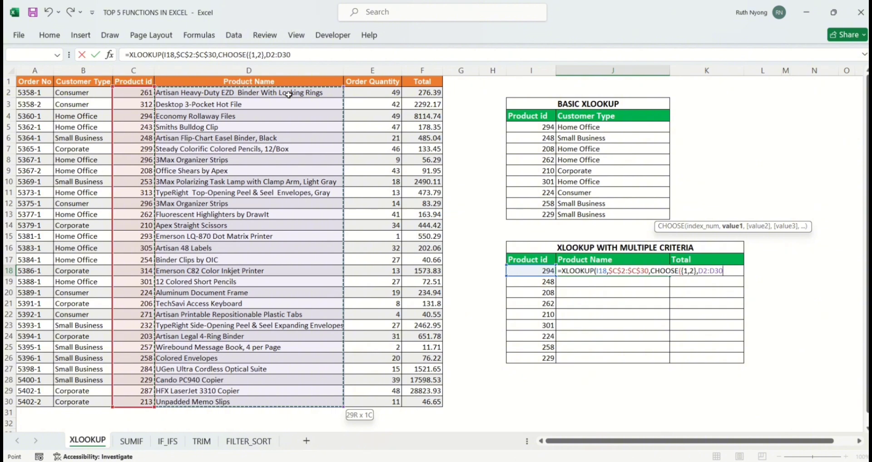
key(F4)
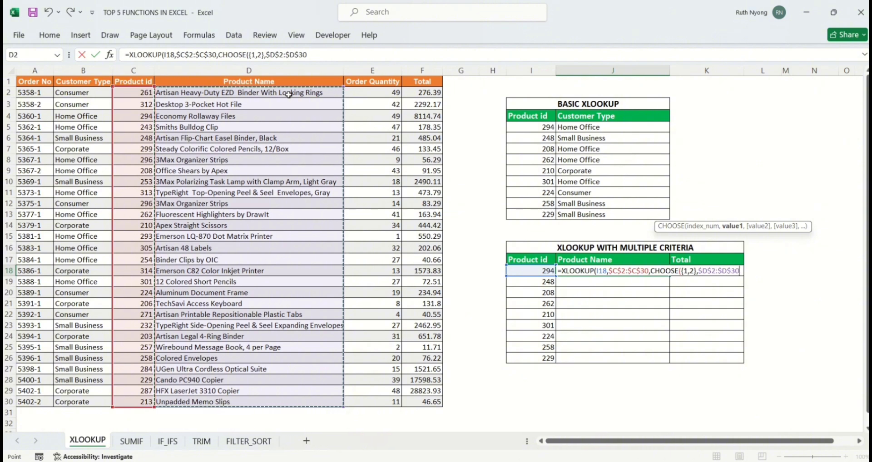
text(,)
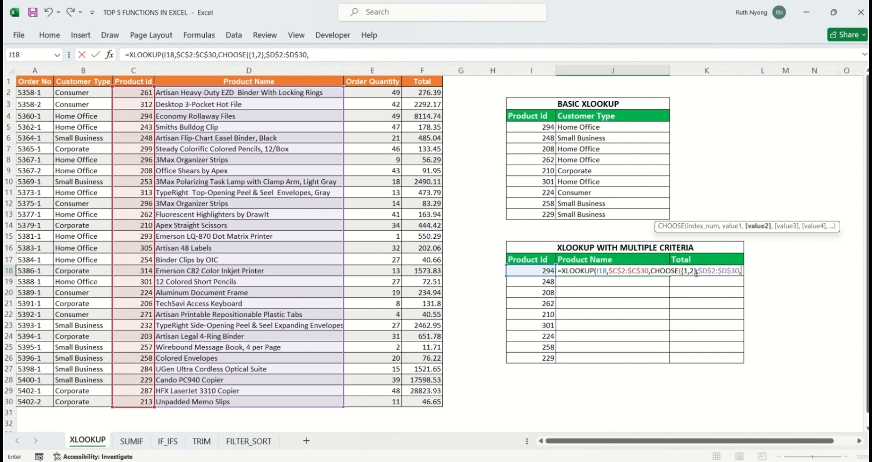
click(415, 95)
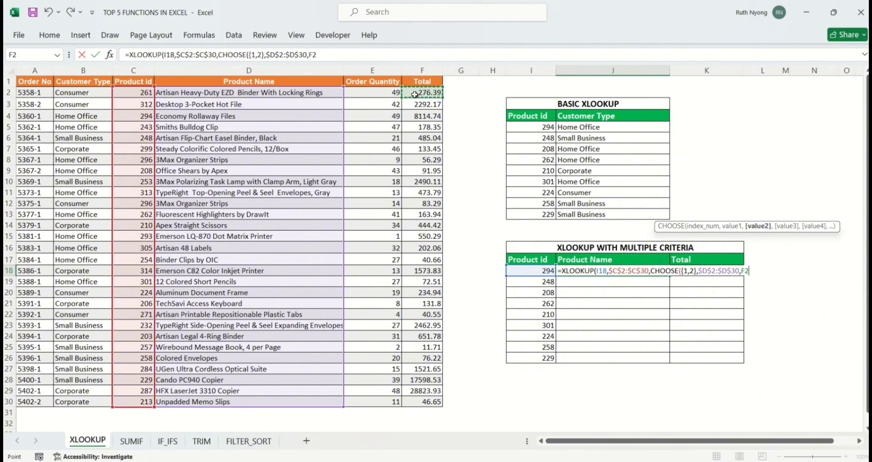
key(ctrl+shift+Down)
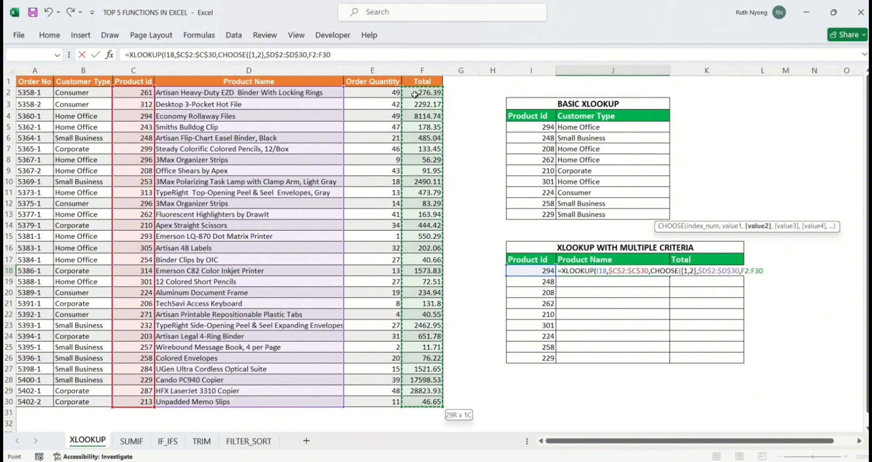
key(F4)
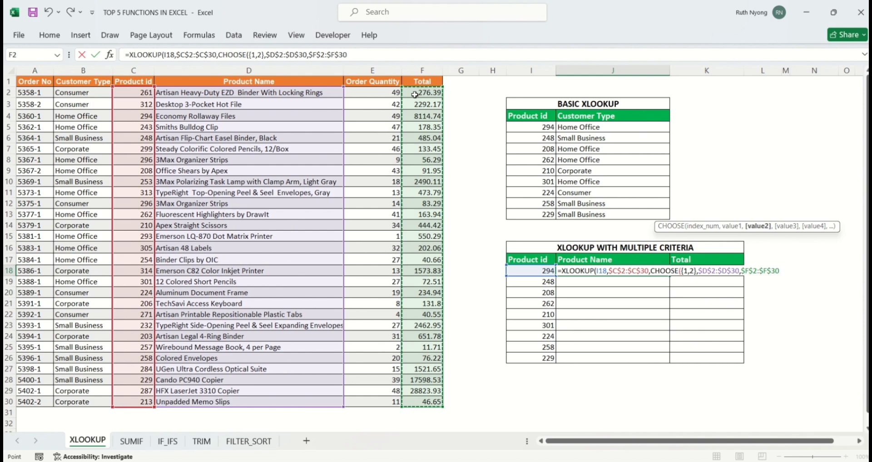
text())
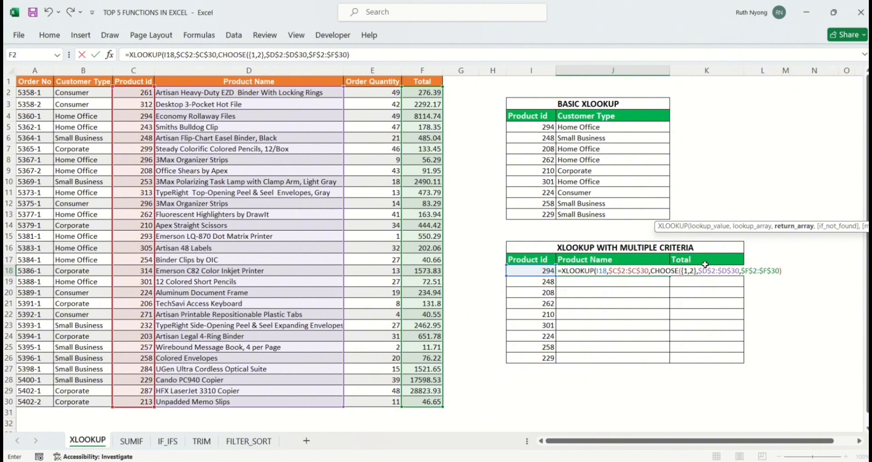
Add "not found" as the if_not_found argument and enter the completed XLOOKUP formula in J18
text(,)
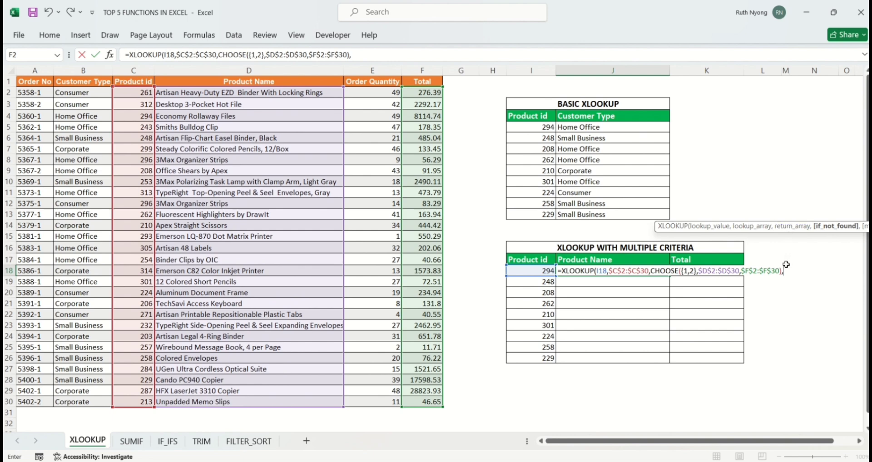
text("not found")
text())
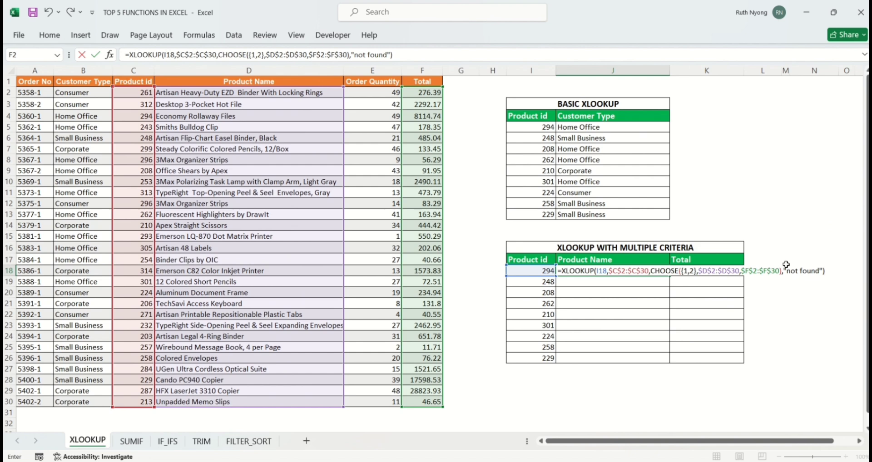
key(Return)
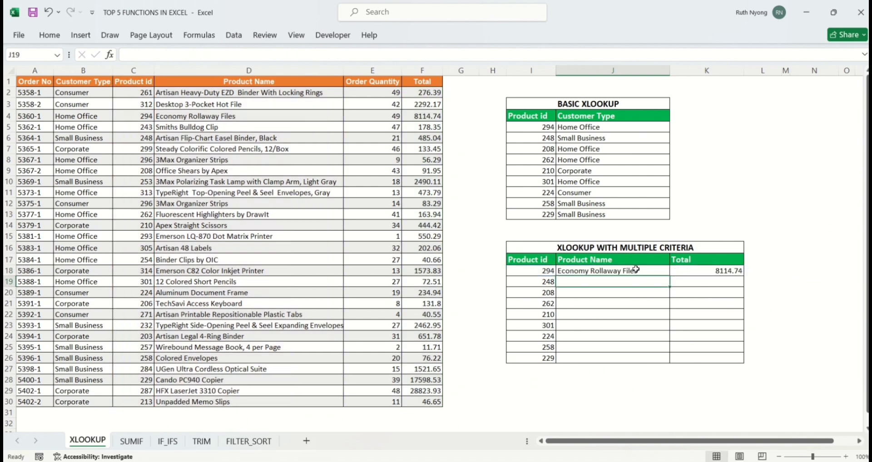
Fill the J18 formula down the Product Name and Total columns through row 26 and inspect the copied formulas
click(636, 269)
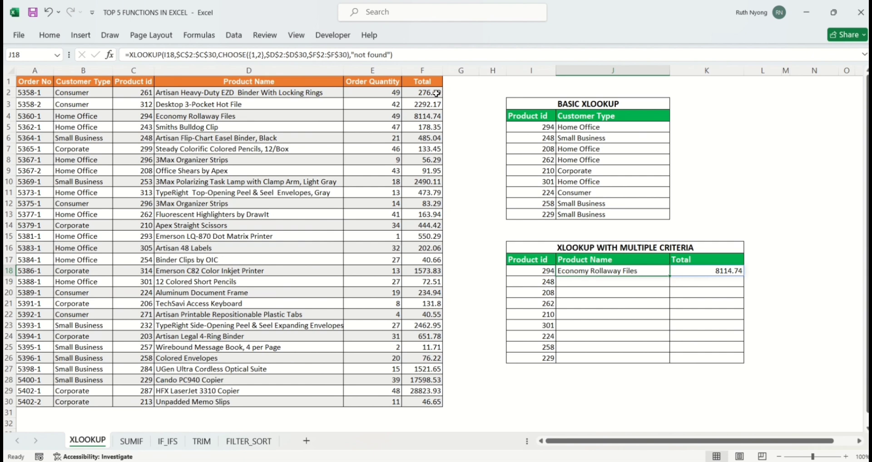
drag(614, 271, 744, 364)
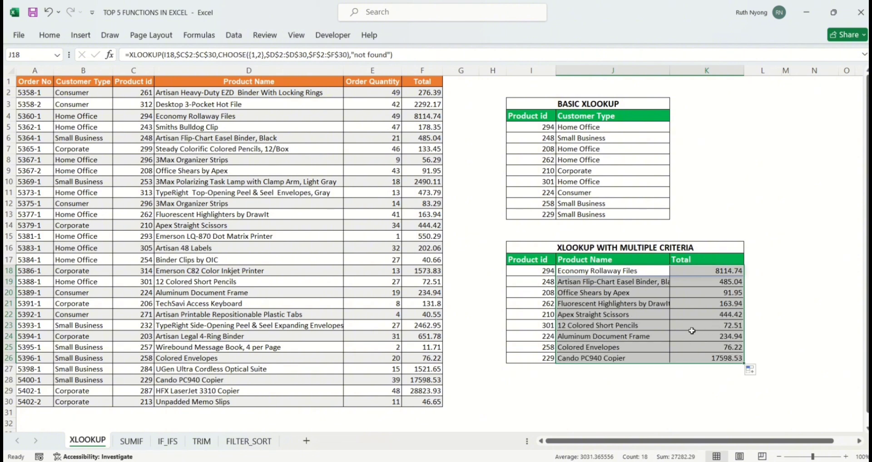
click(581, 339)
click(595, 301)
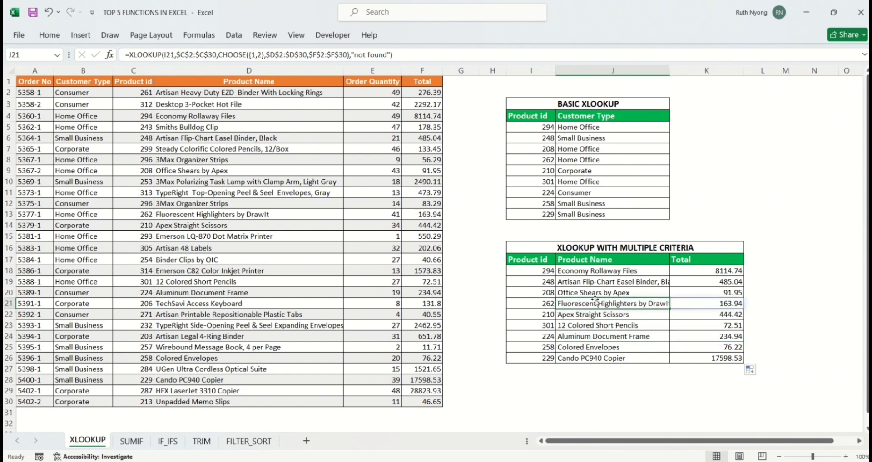
click(610, 288)
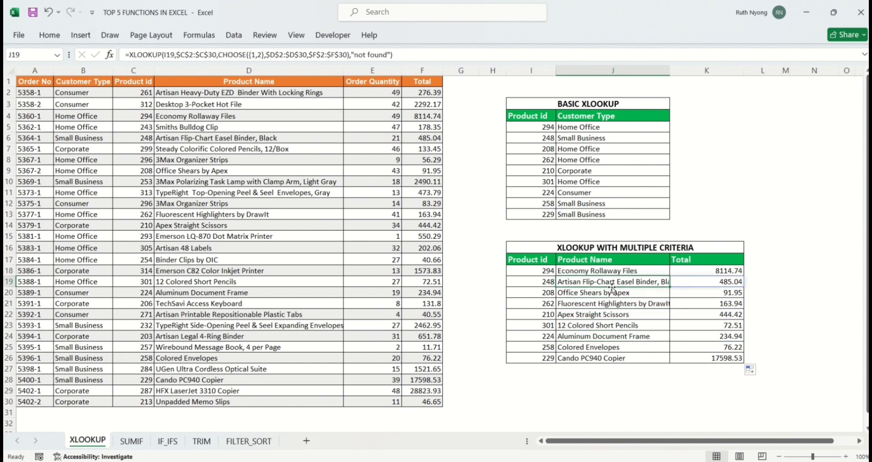
click(607, 271)
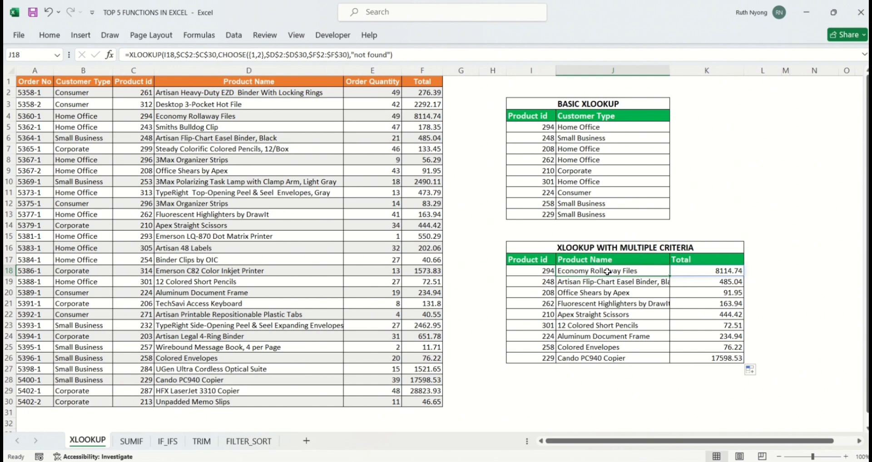
On the SUMIF sheet, begin a SUMIF formula in G8 with the absolute range $A$2:$A$30 as the criteria range
key(ctrl+Page_Down)
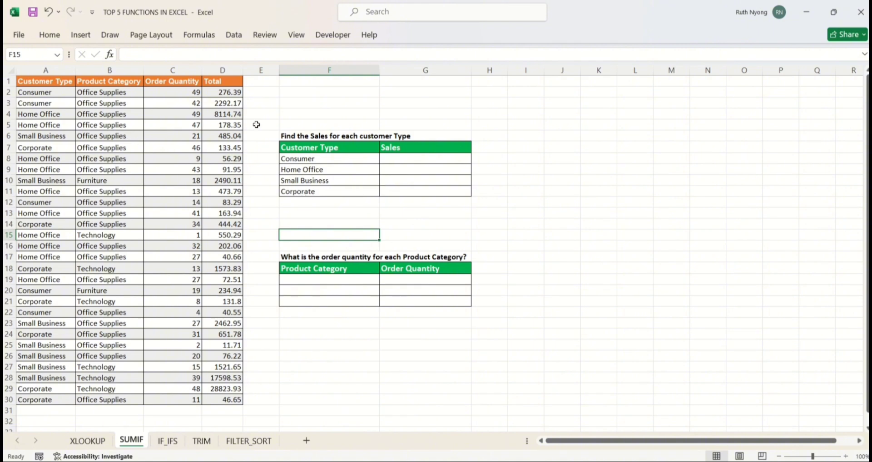
click(389, 161)
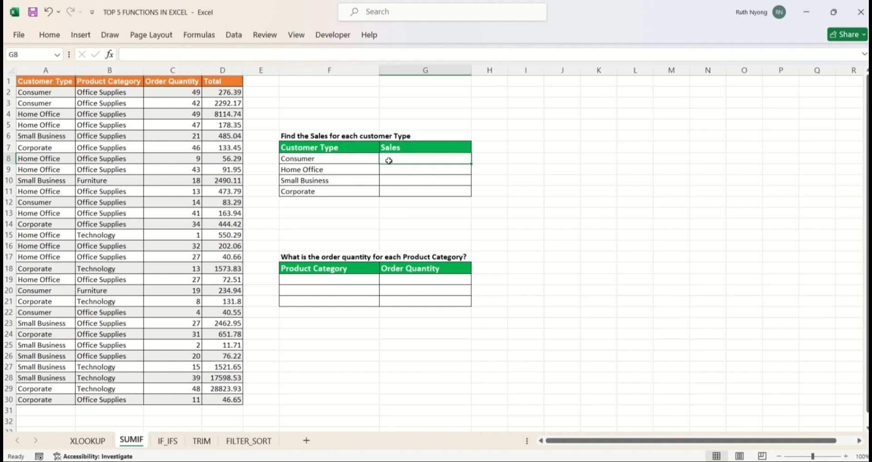
text(=sumif)
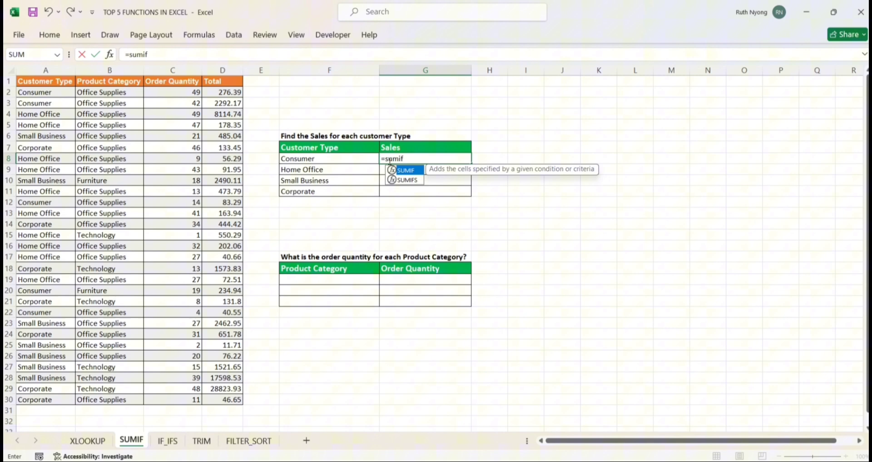
key(Tab)
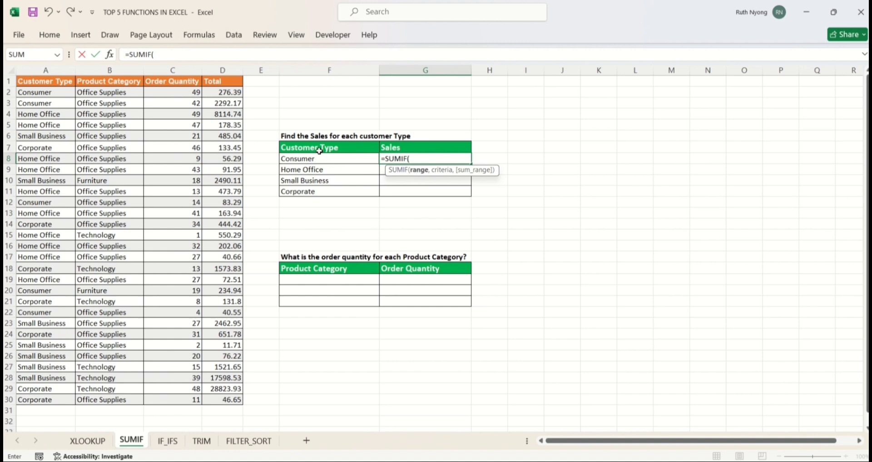
click(51, 94)
key(ctrl+shift+Down)
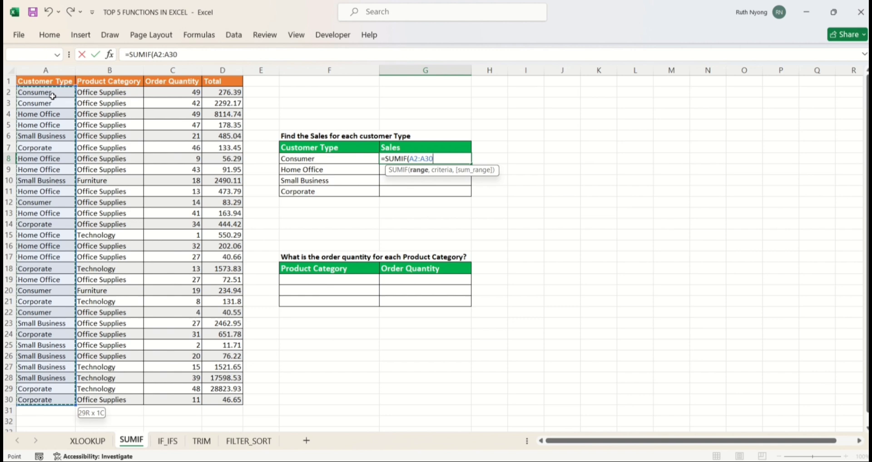
key(F4)
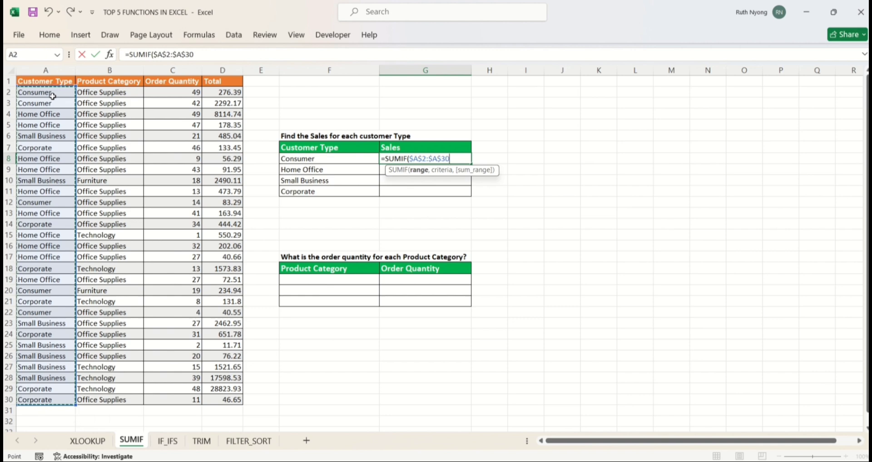
text(,)
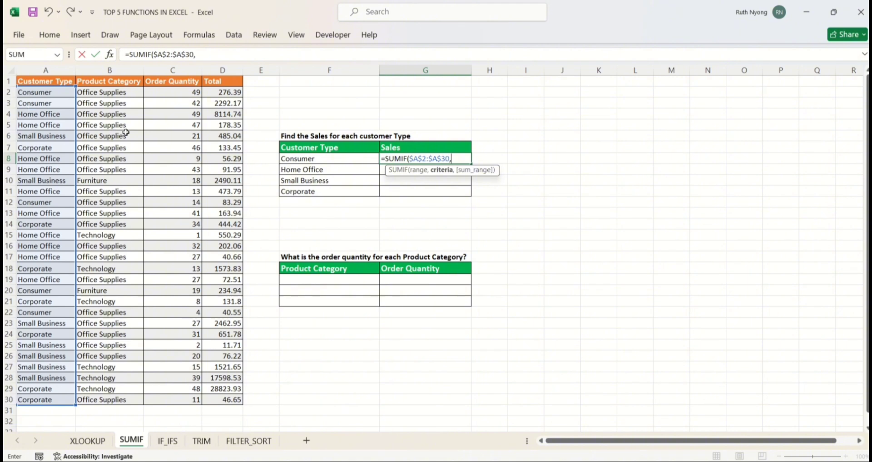
Complete the G8 SUMIF formula with F8 as the criterion and the absolute range $D$2:$D$30 as the sum range
click(291, 160)
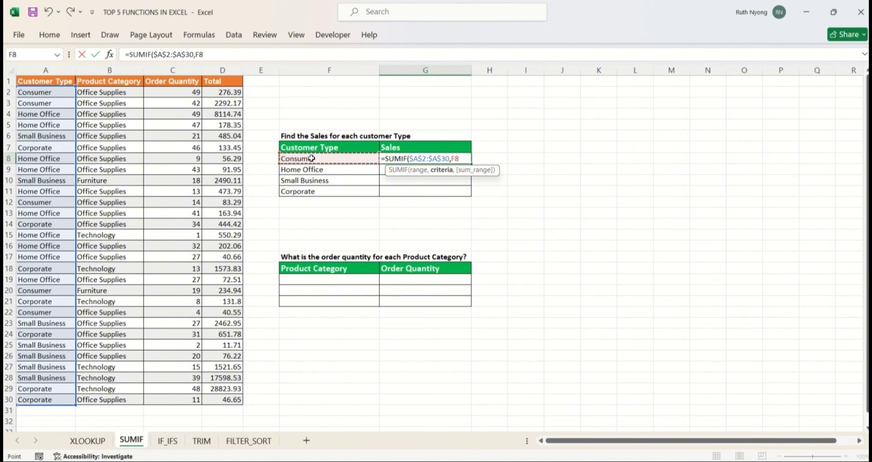
text(,)
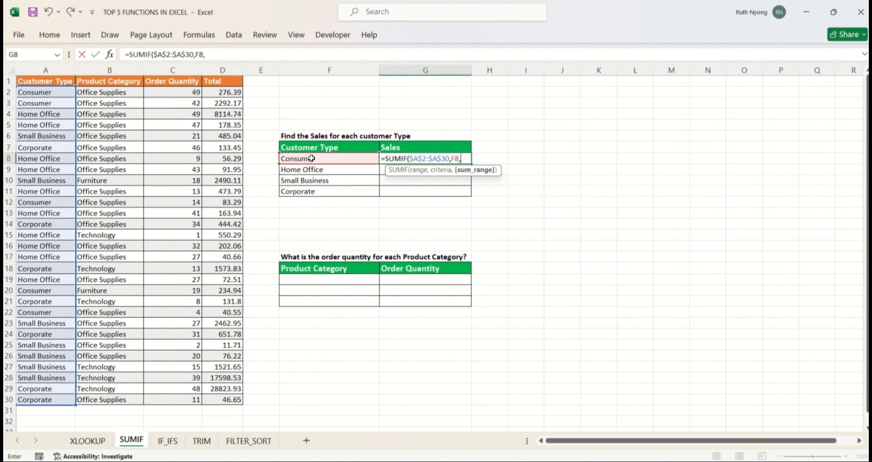
click(221, 92)
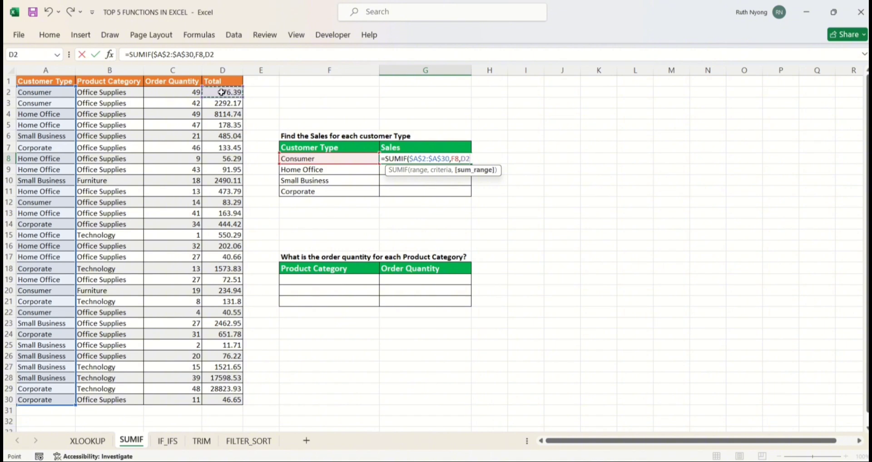
key(ctrl+shift+Down)
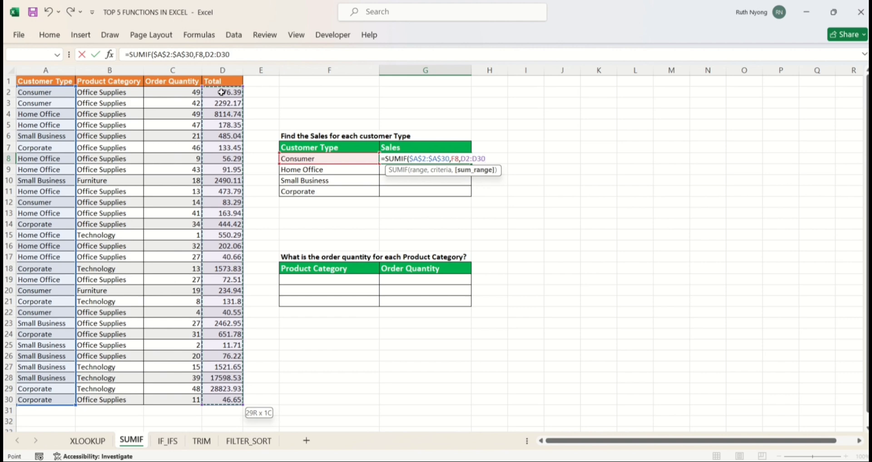
key(F4)
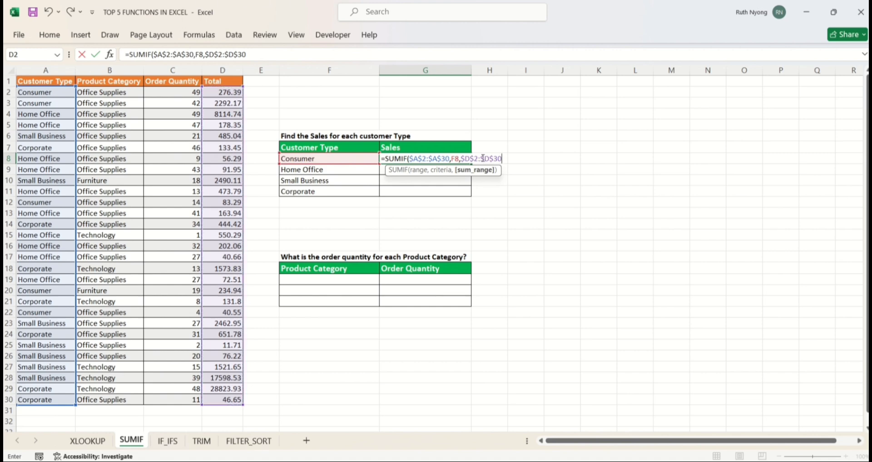
text())
key(Return)
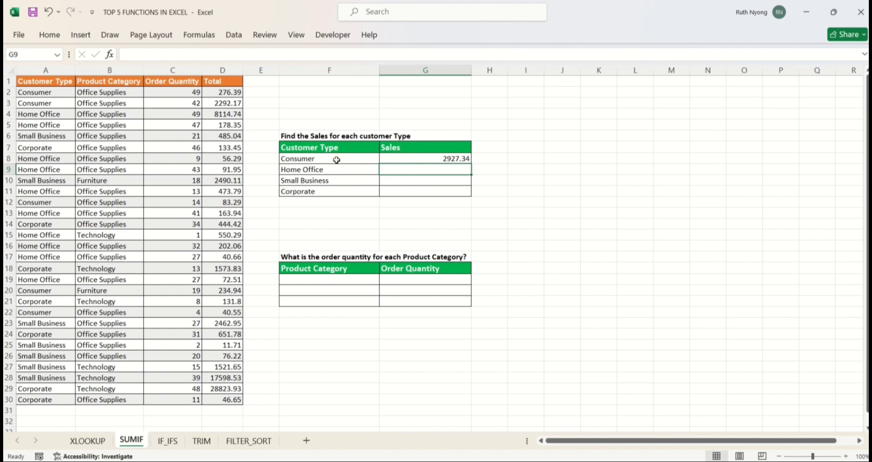
Fill the G8 SUMIF formula down the Sales column through G11 and inspect the copied formulas
click(394, 160)
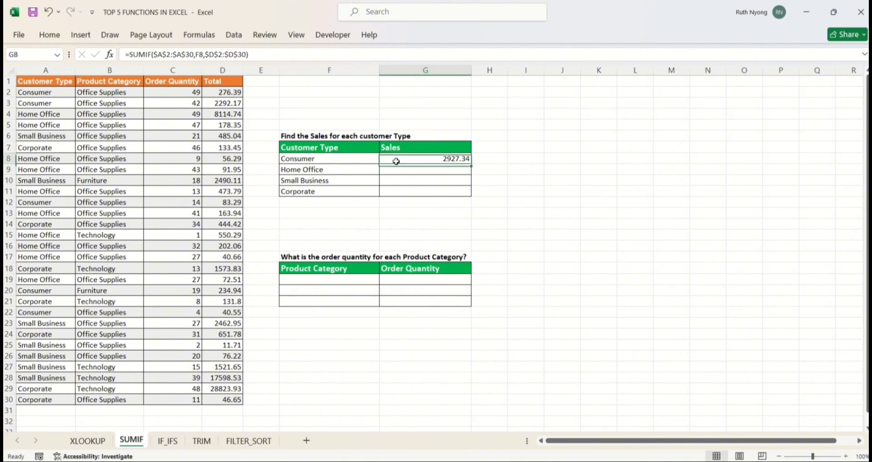
drag(472, 164, 466, 193)
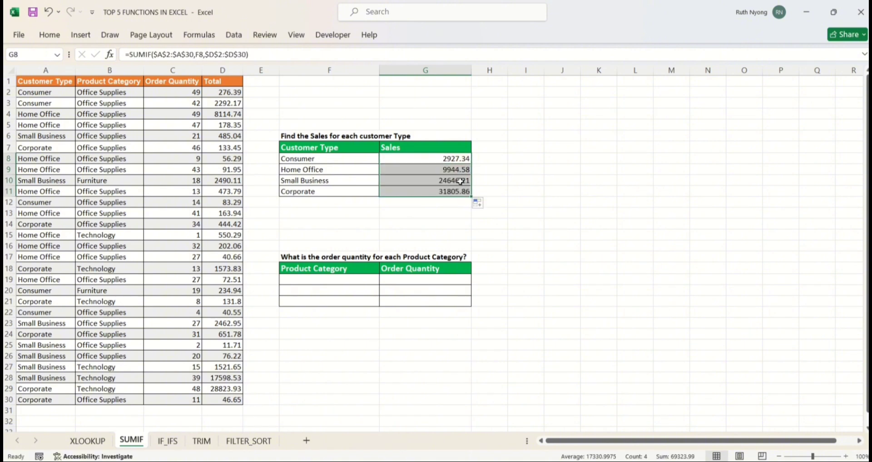
click(416, 171)
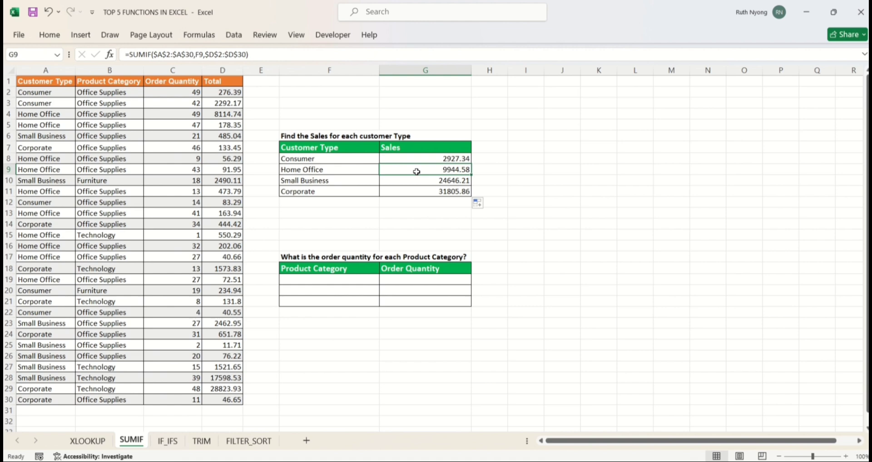
click(385, 179)
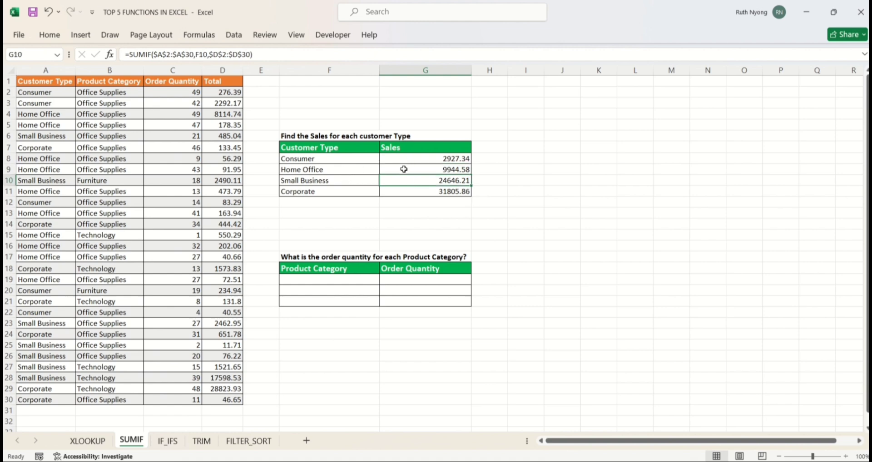
double_click(404, 169)
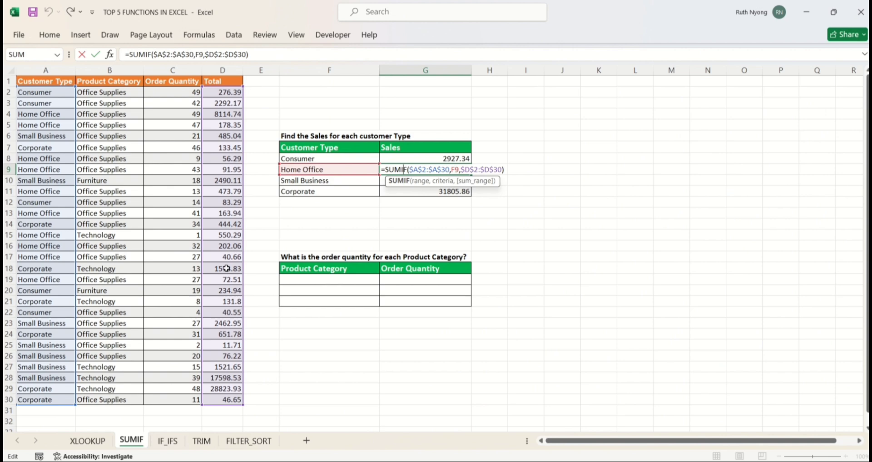
key(Return)
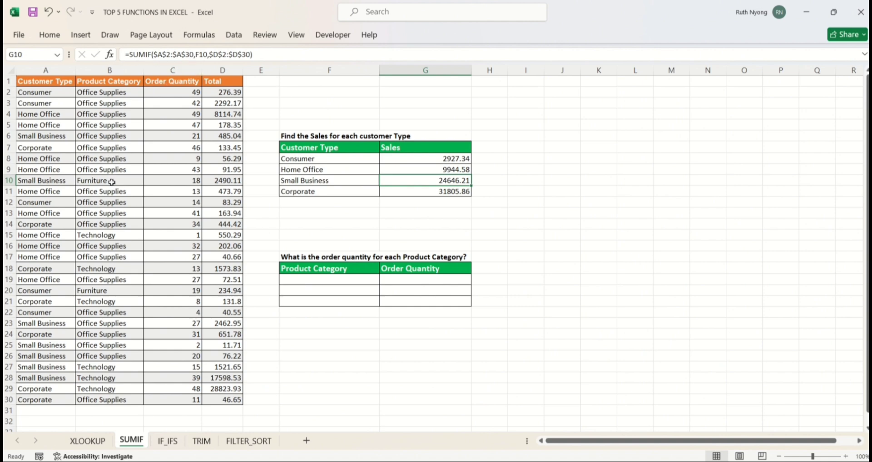
click(300, 224)
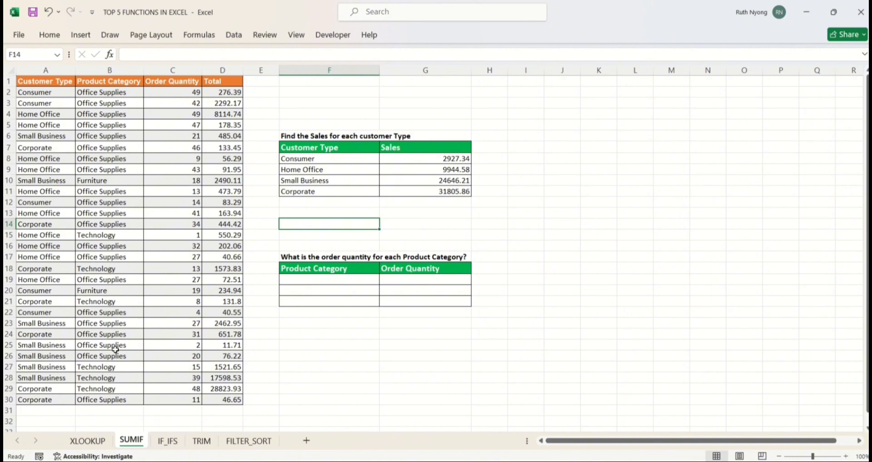
List the distinct product categories from F19 downward with the formula =UNIQUE(B2:B30)
click(316, 282)
text(=u)
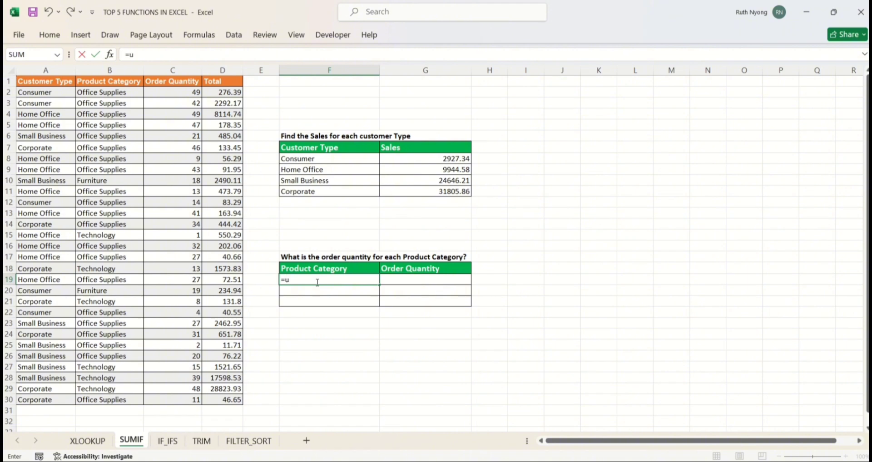
text(nique)
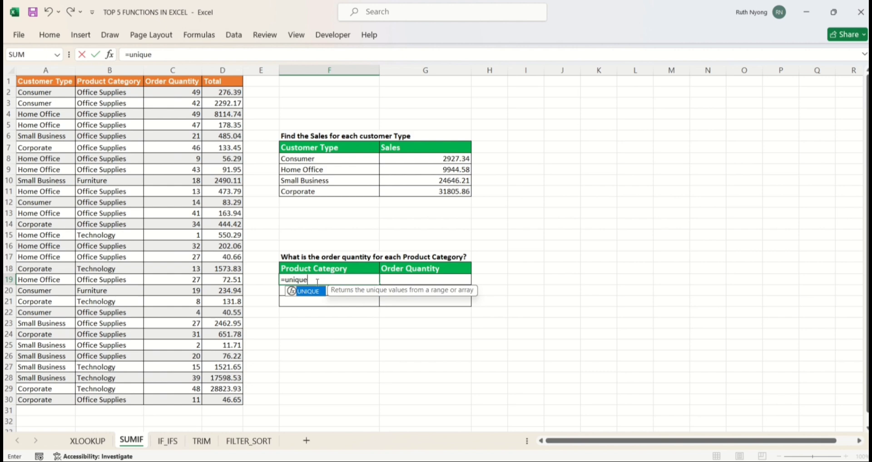
key(Tab)
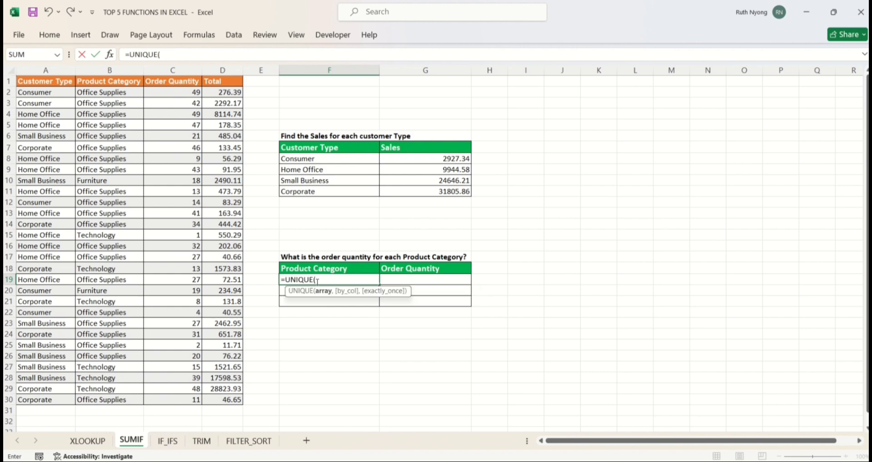
click(112, 91)
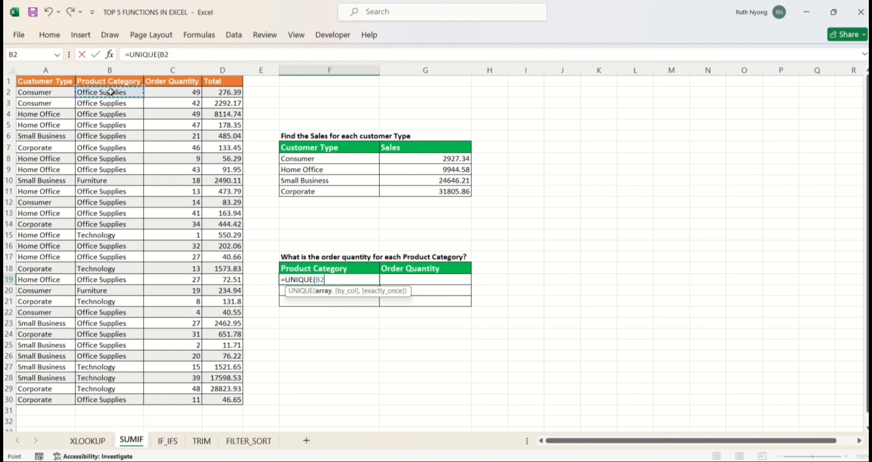
key(ctrl+shift+Down)
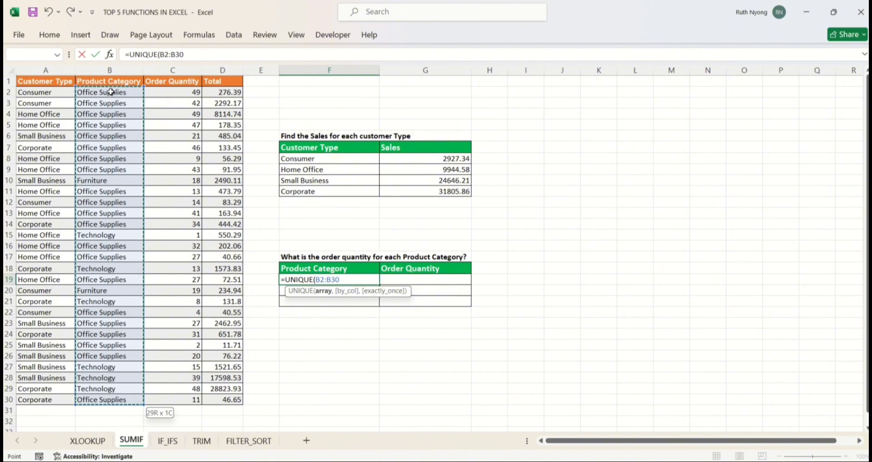
text())
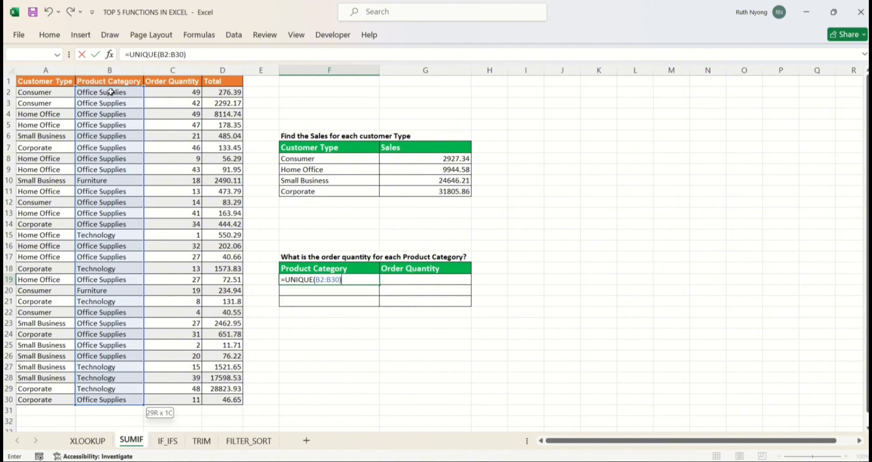
key(Return)
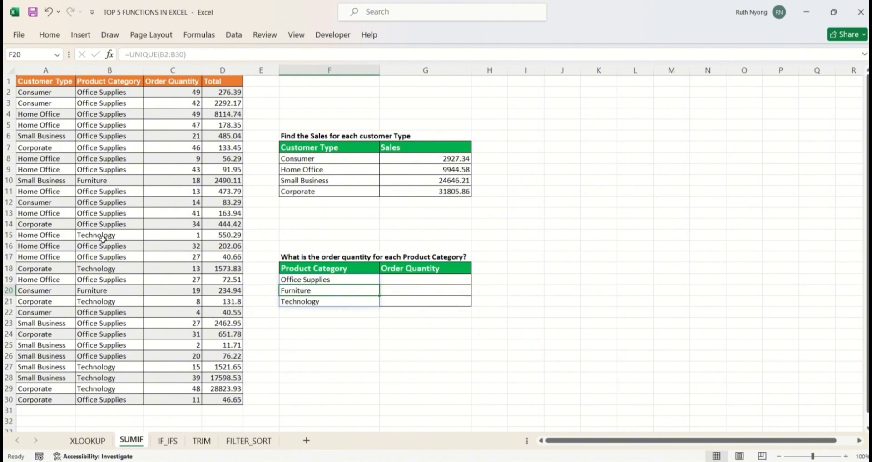
Begin a SUMIF formula in G19 with the absolute range $B$2:$B$30 as the criteria range
click(405, 284)
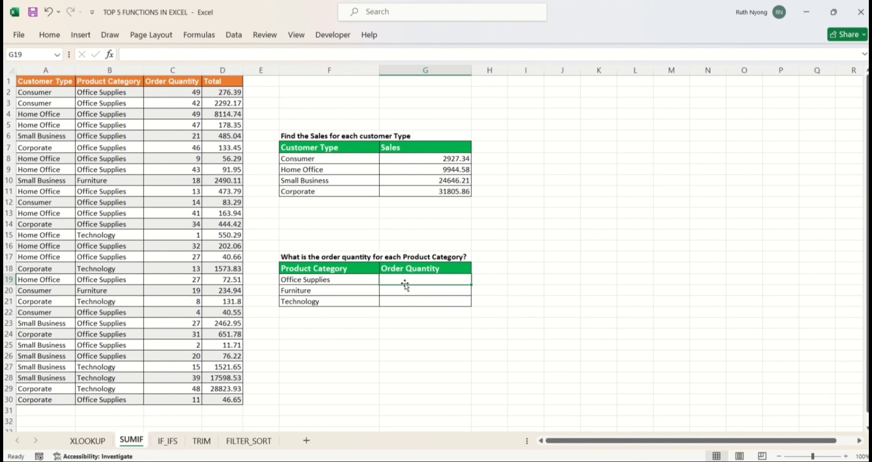
text(=)
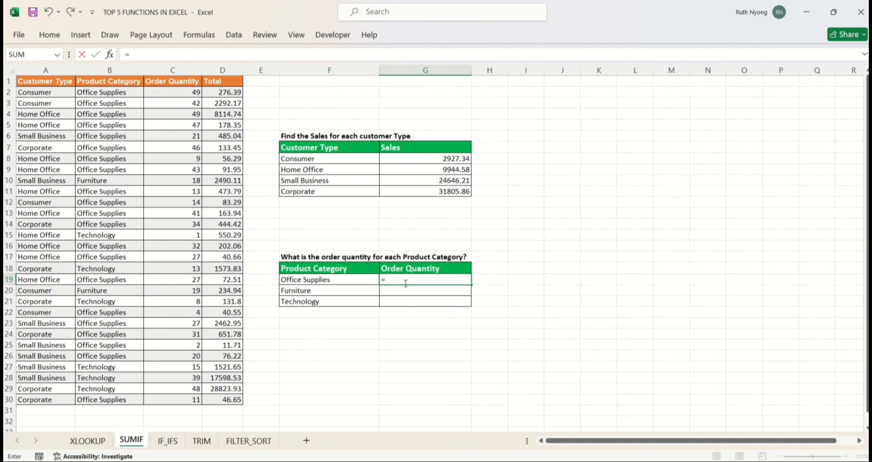
text(sumif)
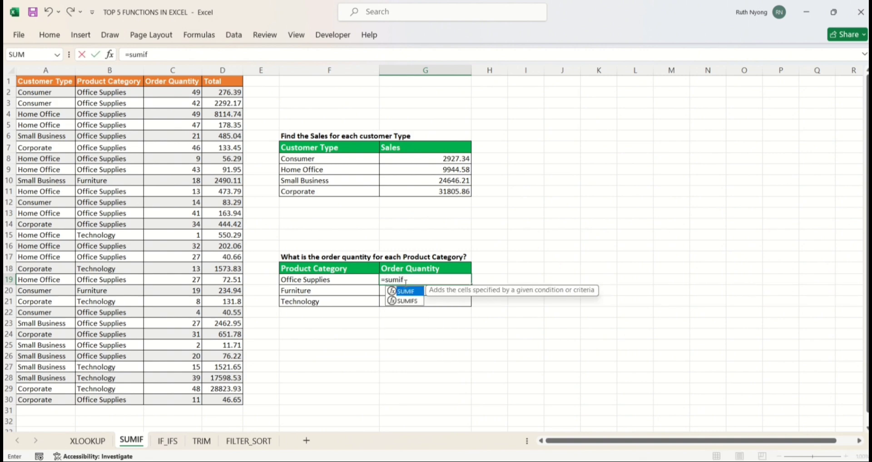
key(Tab)
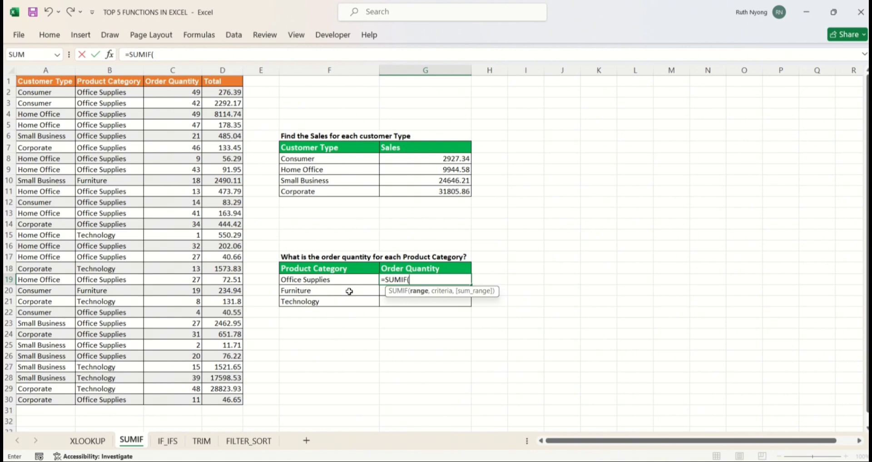
click(127, 93)
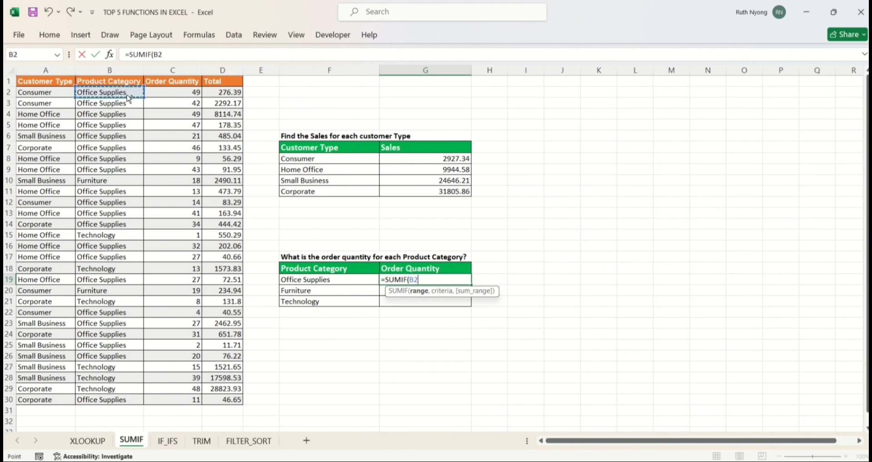
key(ctrl+shift+Down)
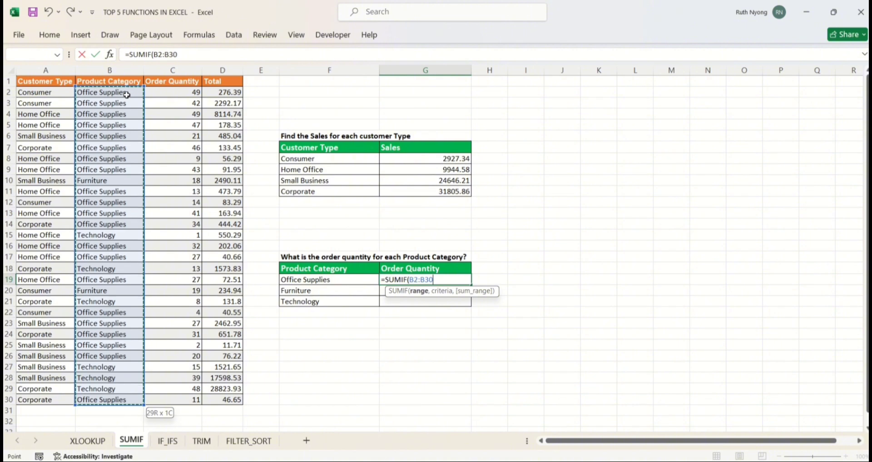
key(F4)
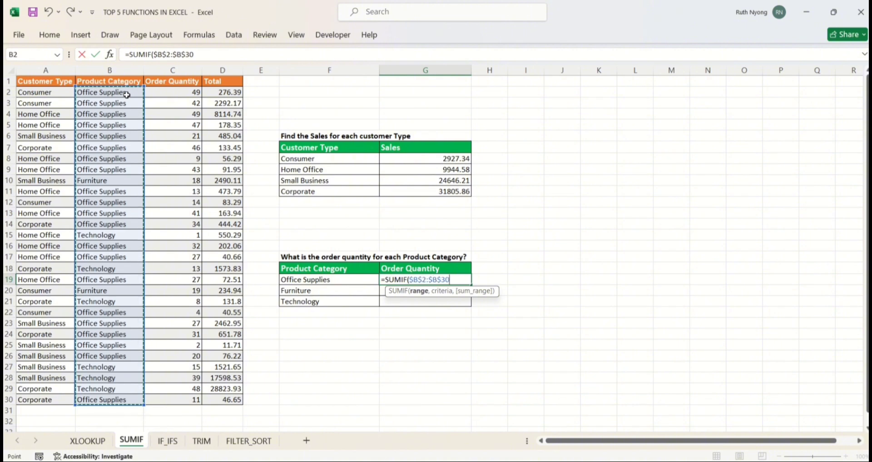
text(,)
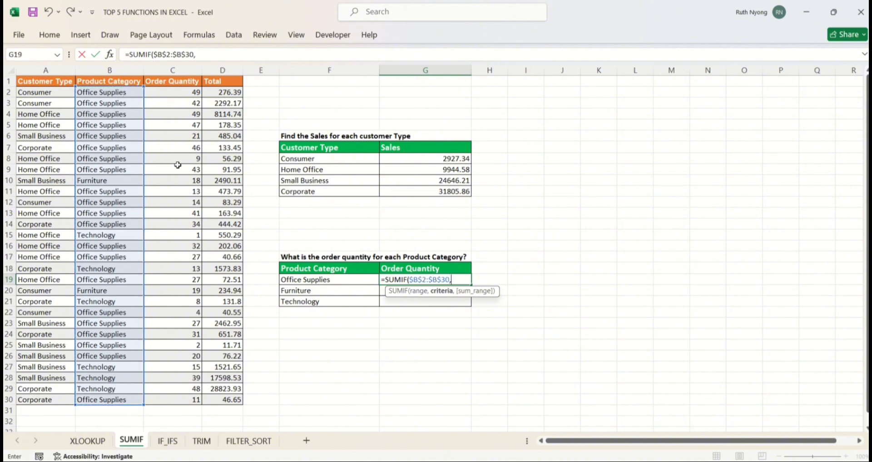
Complete the G19 SUMIF formula with F19 as the criterion and $C$2:$C$30 as the absolute sum range, and reselect G19
click(294, 282)
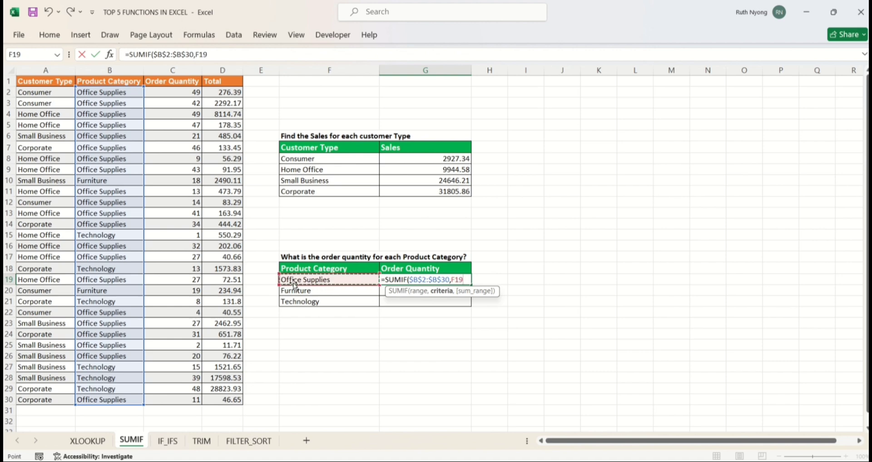
text(,)
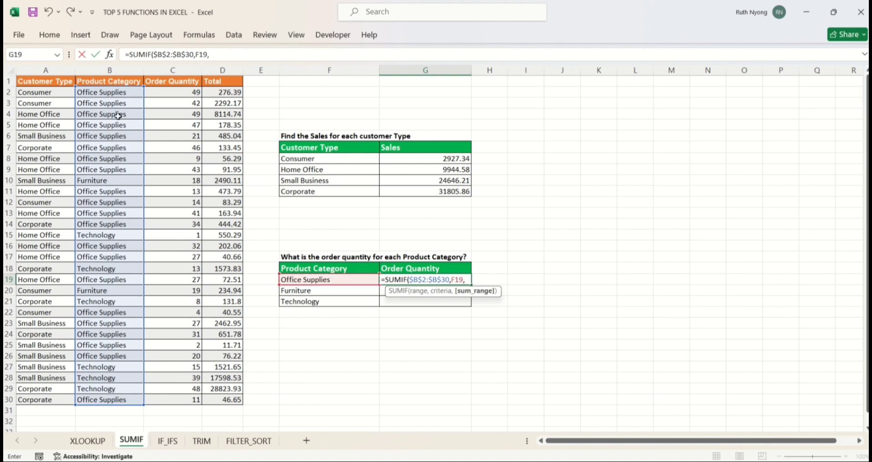
click(163, 94)
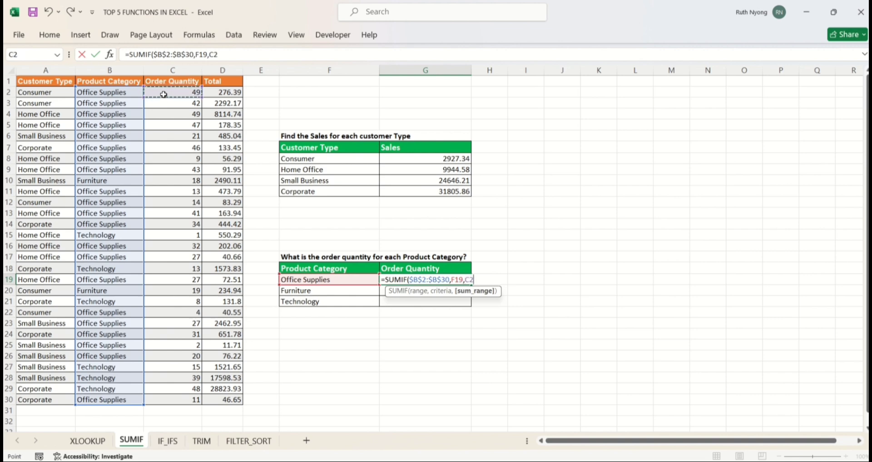
key(ctrl+shift+Down)
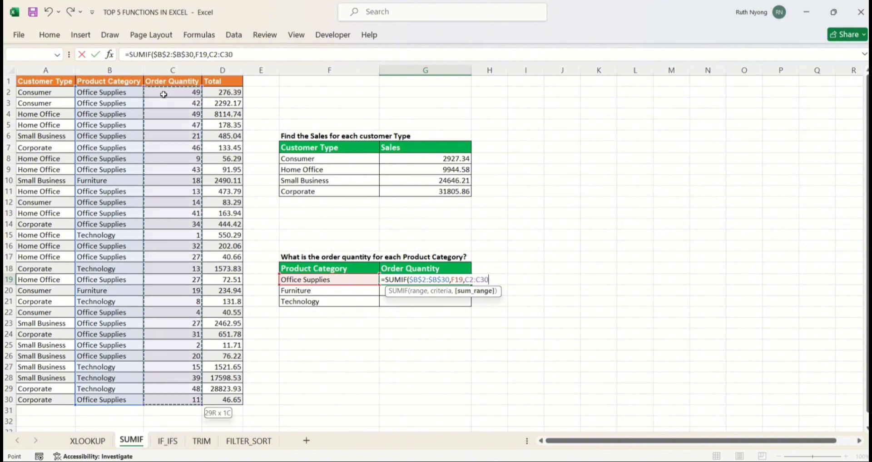
key(F4)
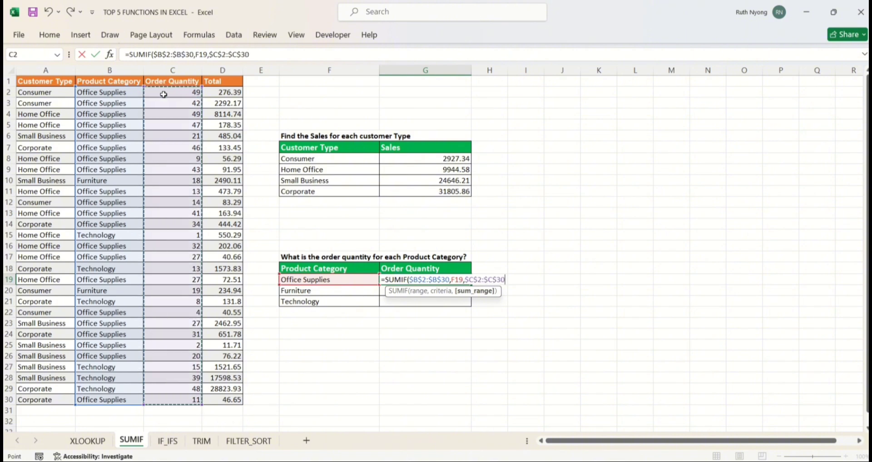
text())
key(Return)
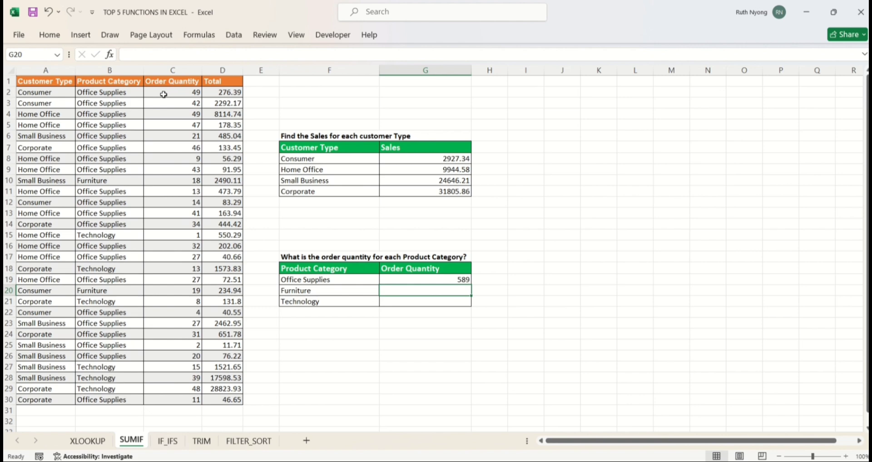
click(421, 282)
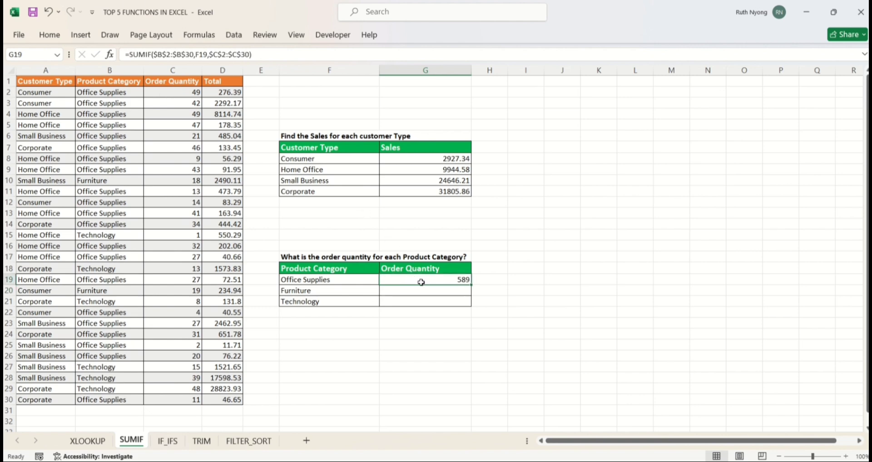
Fill the G19 SUMIF formula down the Order Quantity column through G21 and inspect the copied formula for Furniture
drag(472, 287, 473, 305)
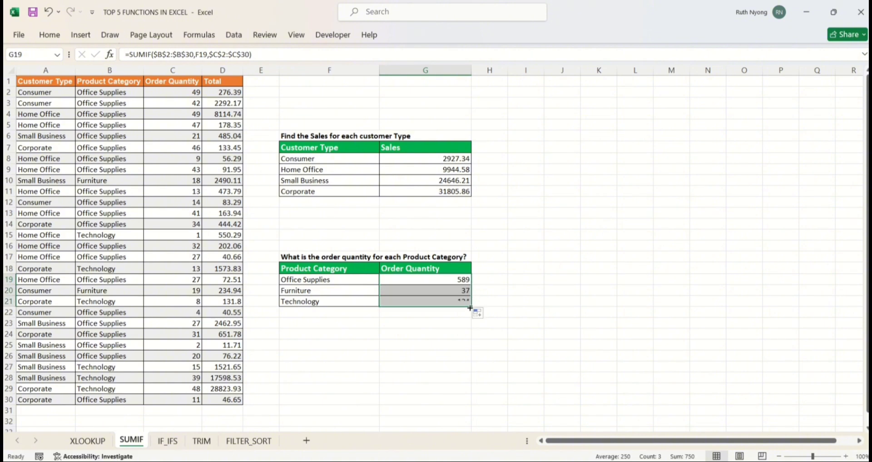
click(411, 290)
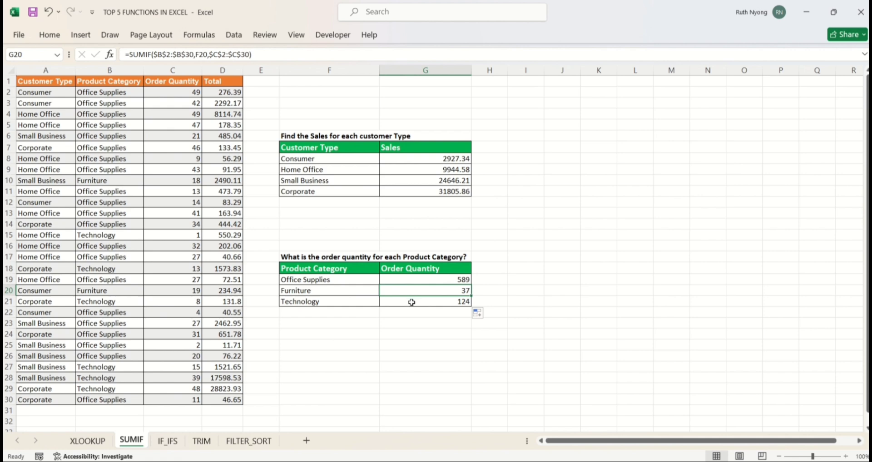
click(356, 313)
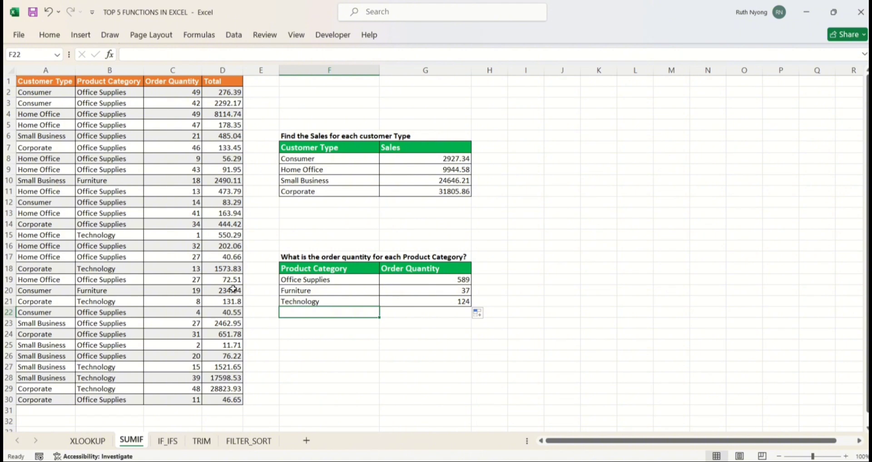
Switch to the IF_IFS worksheet and select C2, the first cell under Order Priority
click(168, 440)
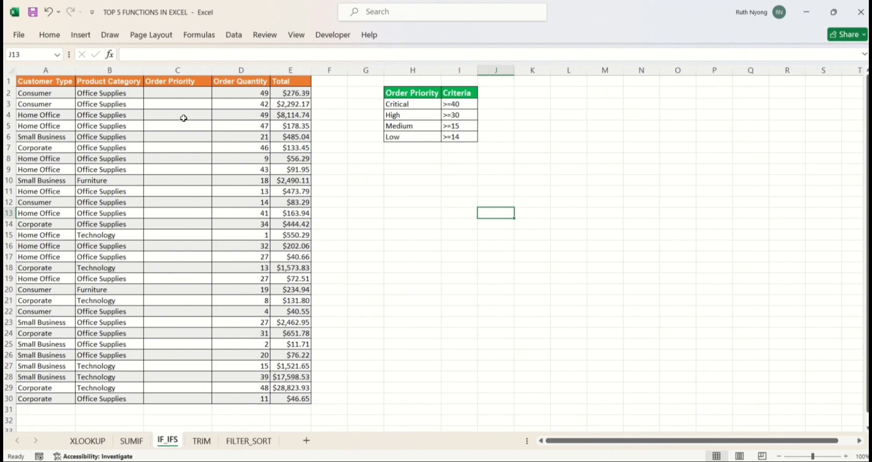
click(180, 97)
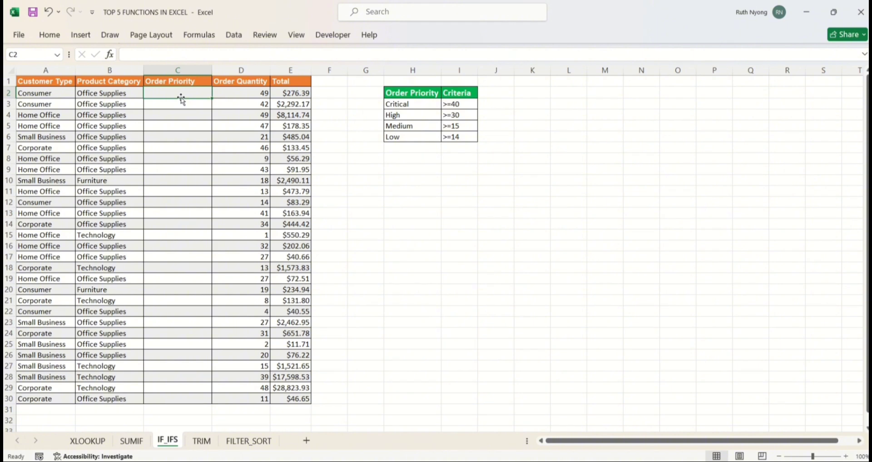
Begin an IF formula in C2 with the logical test D2>40 on the order quantity
text(=if)
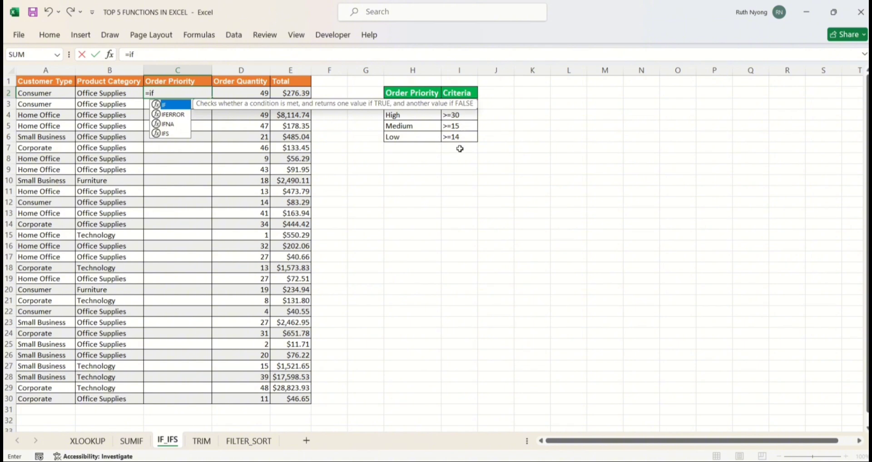
click(183, 96)
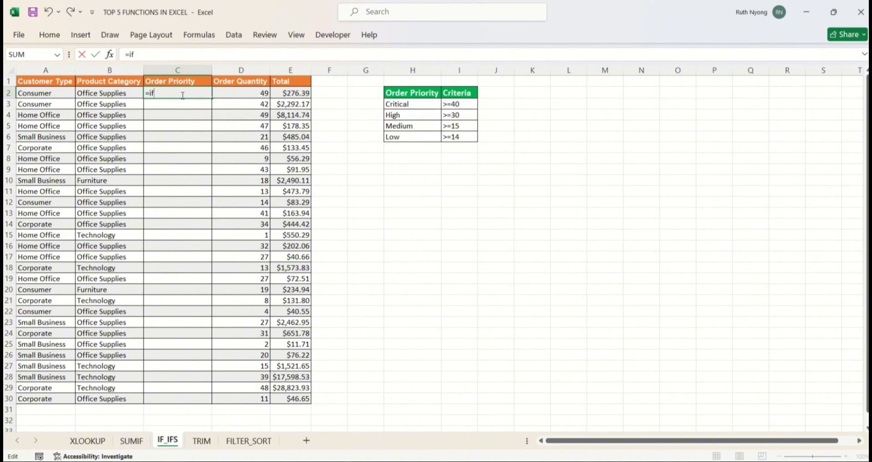
key(BackSpace)
text(f)
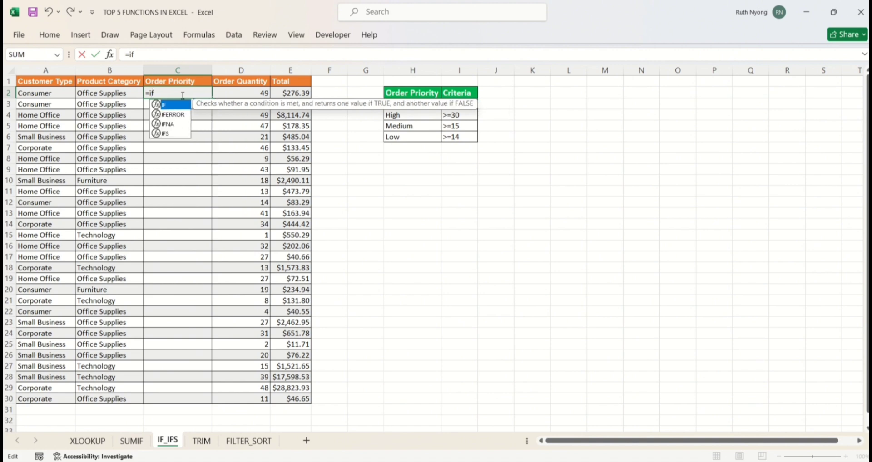
key(Tab)
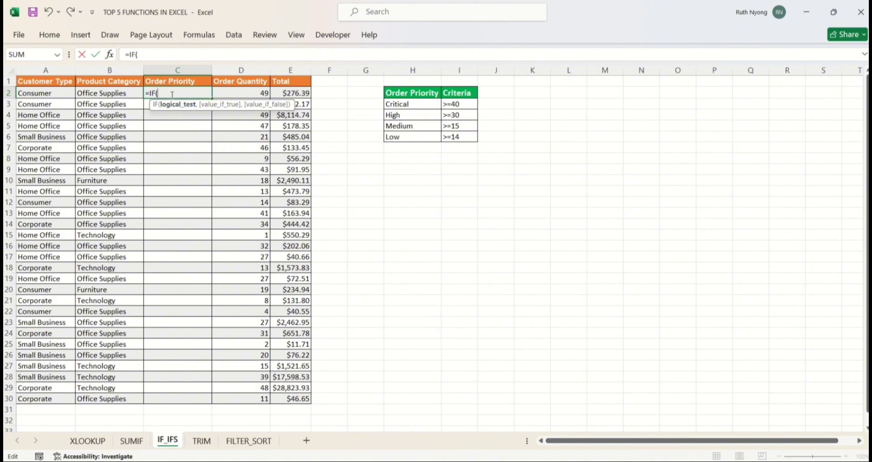
click(246, 92)
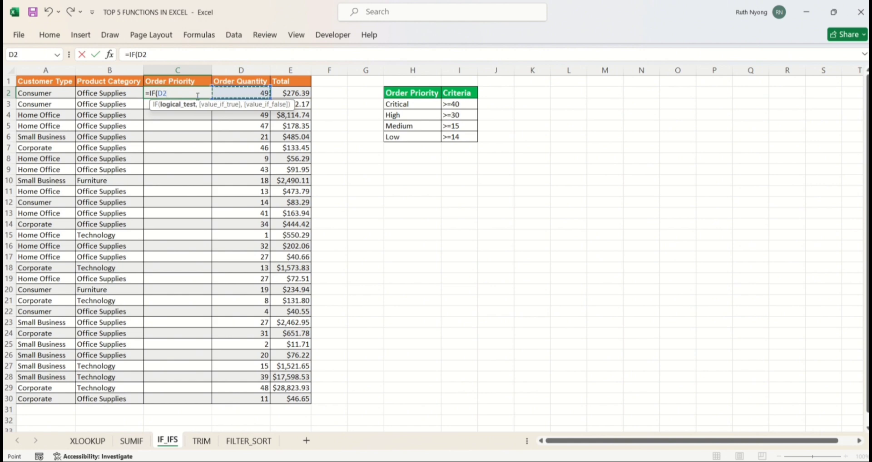
text(>40,)
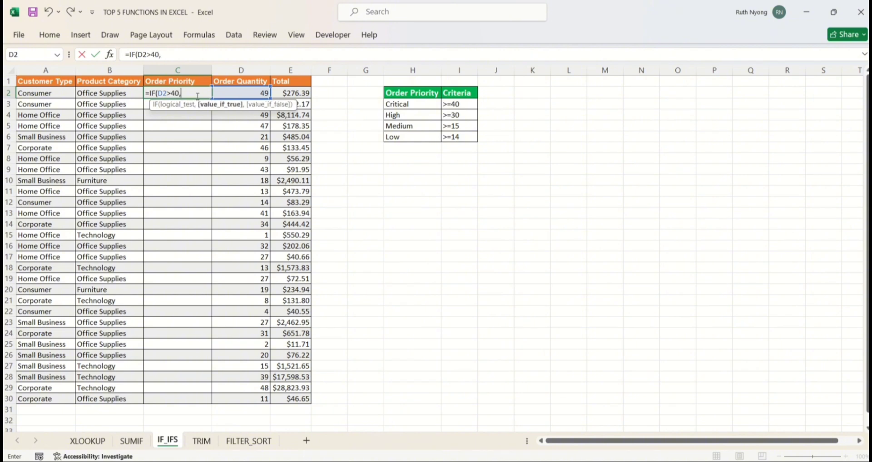
Complete the C2 IF formula so it returns "Critical" when true and "low" when false, and enter it
text(")
text(Critical)
text(")
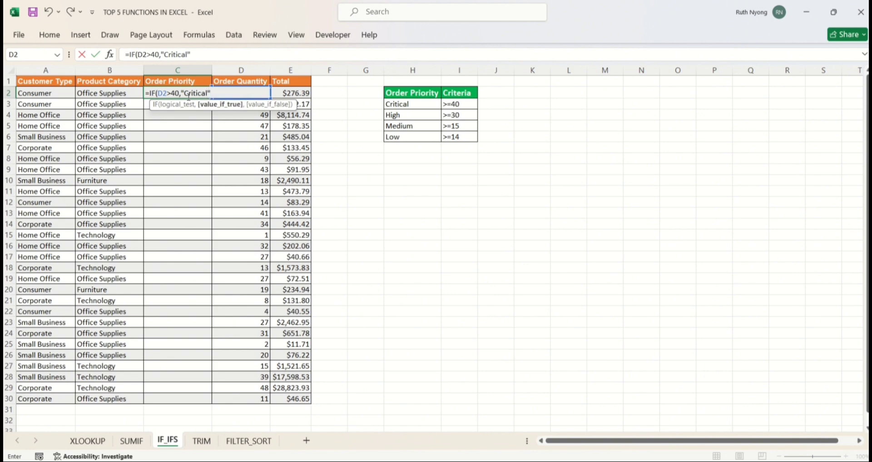
text(,)
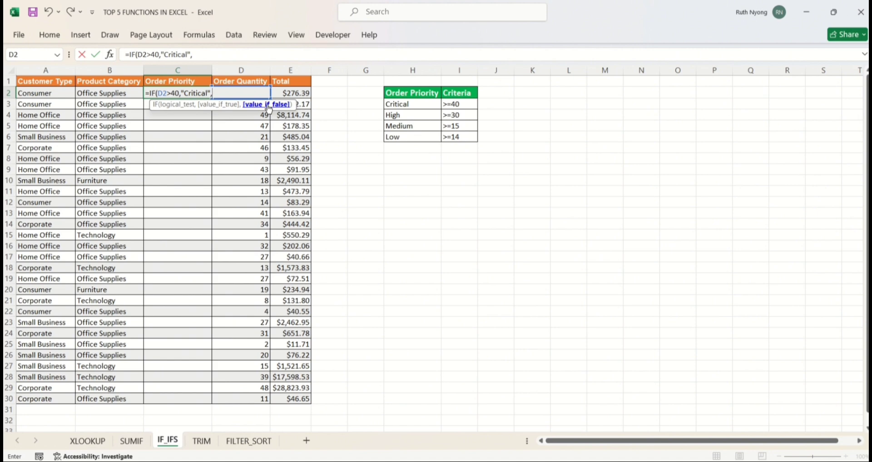
text("low"))
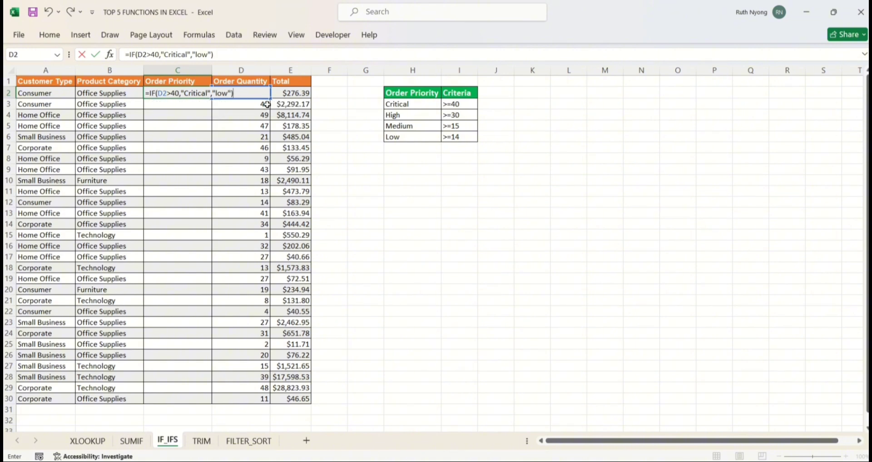
key(Return)
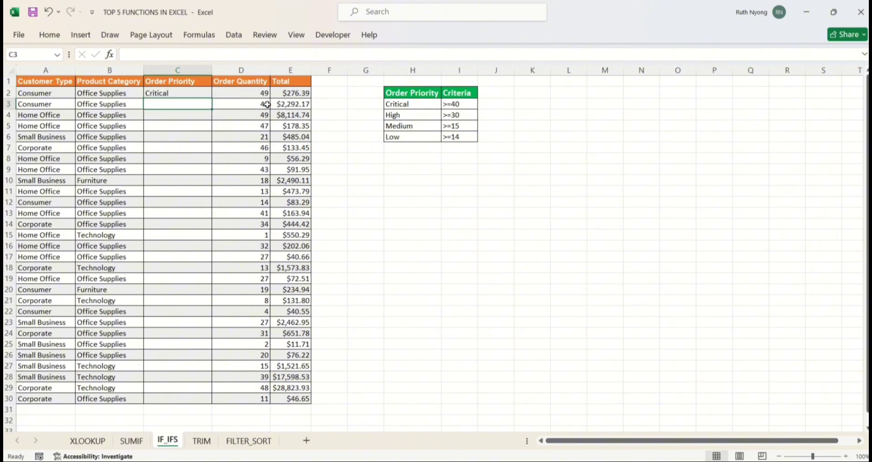
Fill the C2 IF formula down through C10, and clear the formulas from C2:C10
click(208, 94)
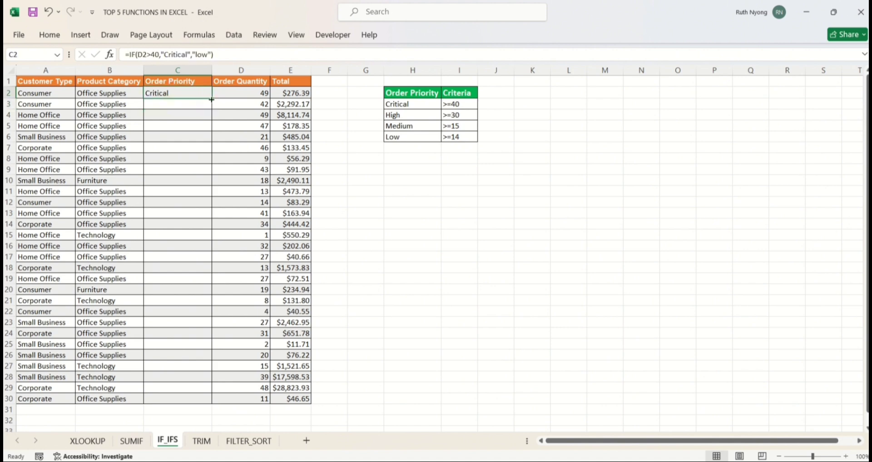
drag(213, 99, 211, 184)
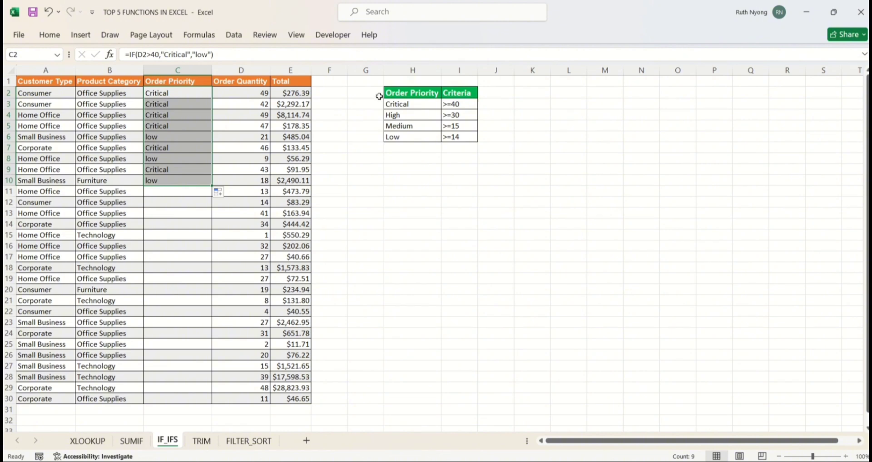
key(Delete)
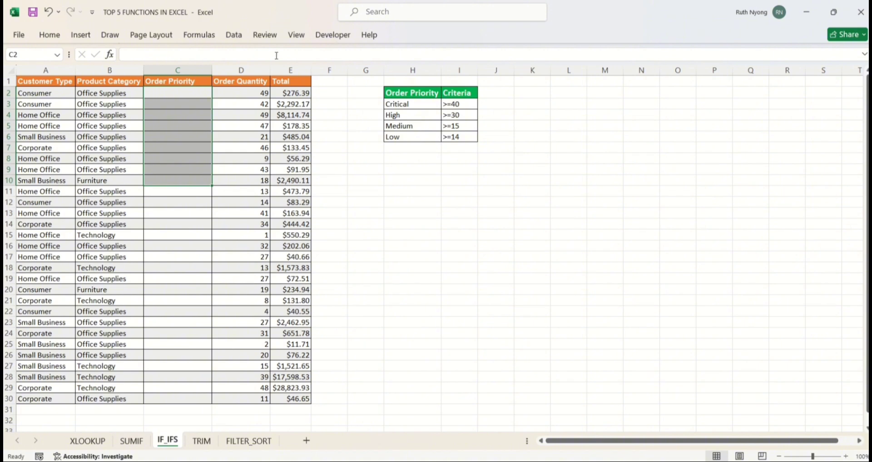
Begin an IFS formula in C2 that returns "Critical" when D2>=40
click(203, 94)
text(=ifs)
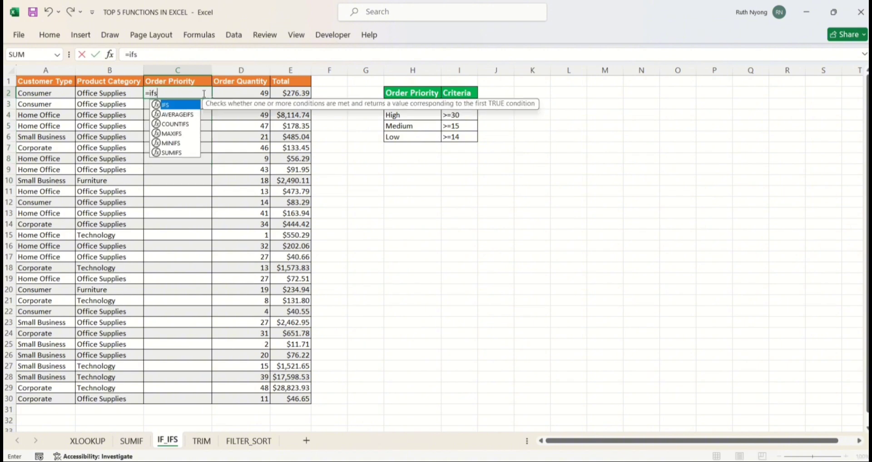
key(Tab)
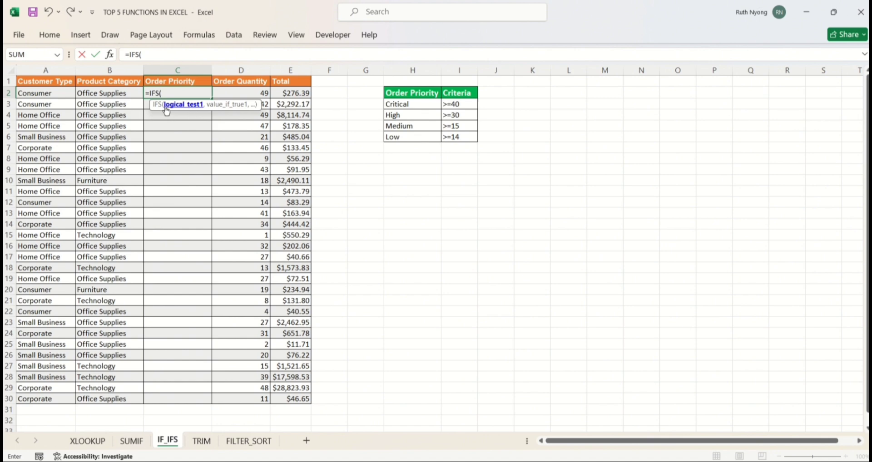
click(154, 53)
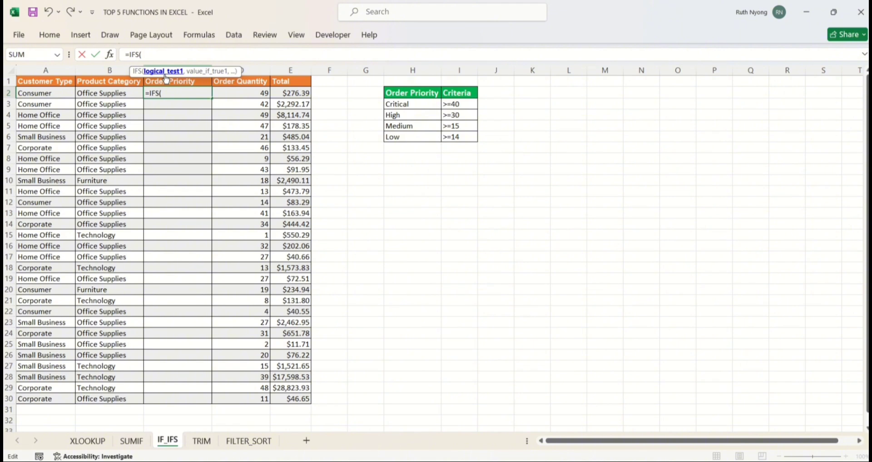
click(239, 95)
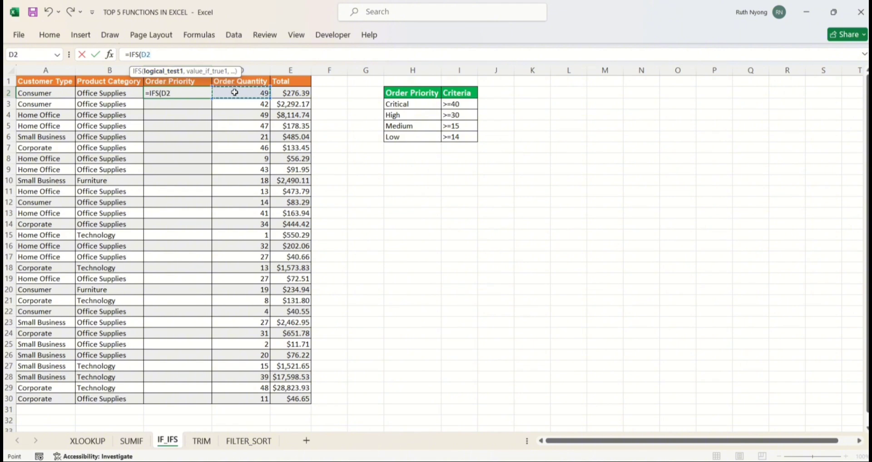
text(>=40,)
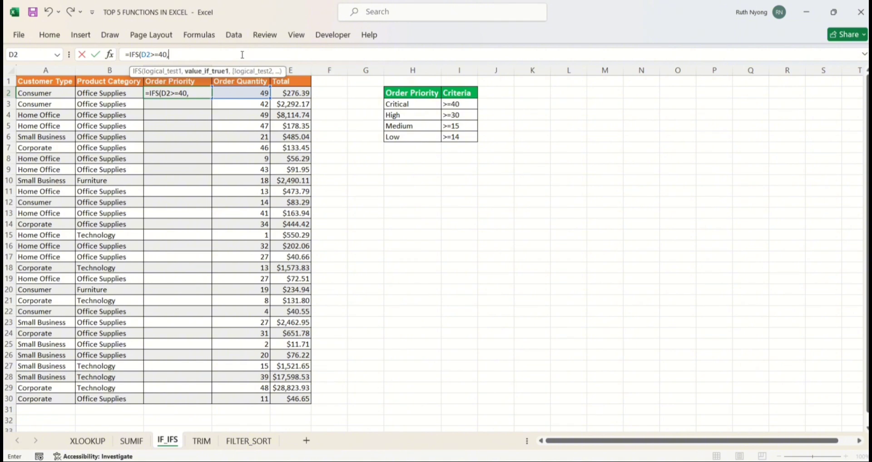
text("Critical)
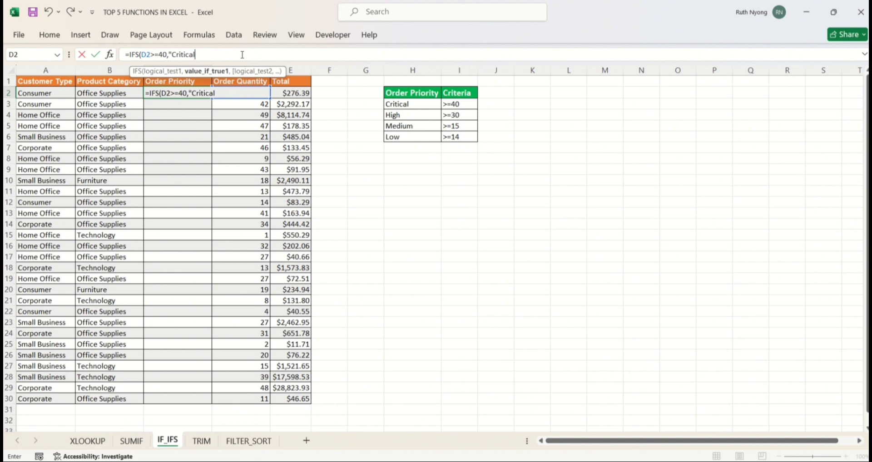
text(",)
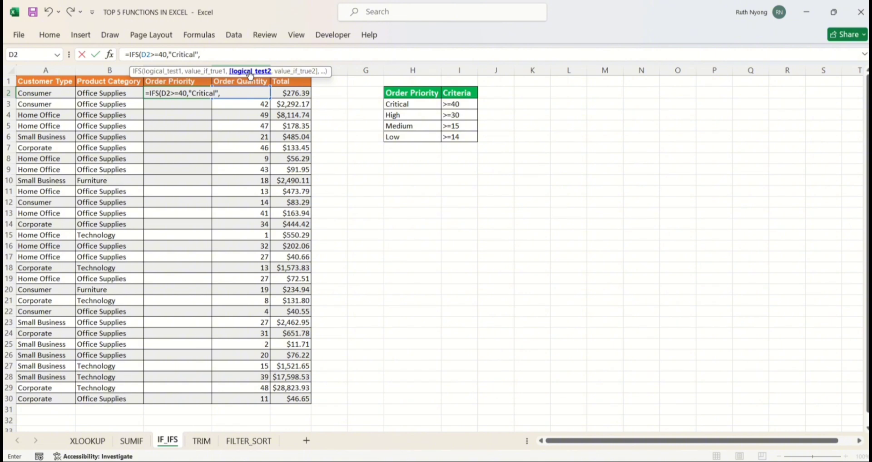
Add a second condition to the C2 IFS formula that returns "High" when D2>=30, correcting any misspelling of the result text
text(D2)
text(30)
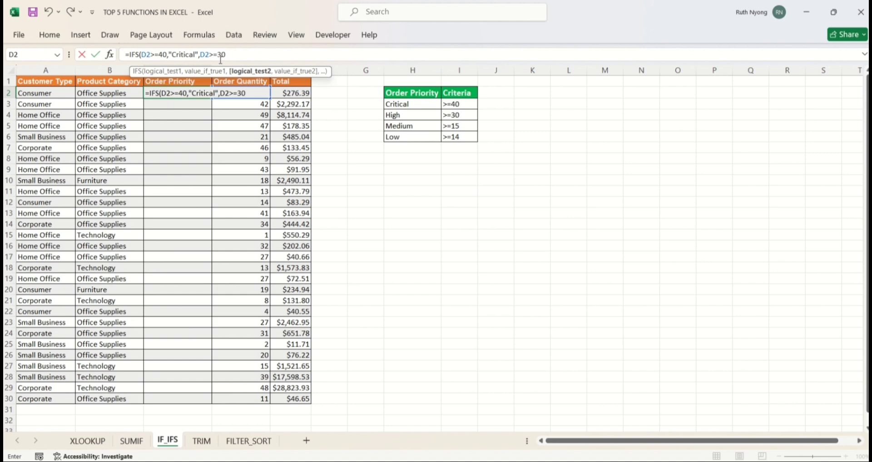
text(,")
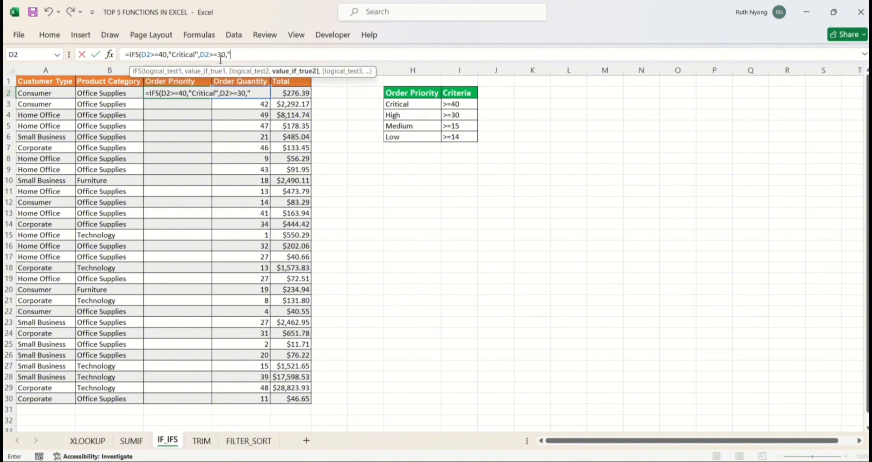
text(HI)
text(Hi)
text(gh)
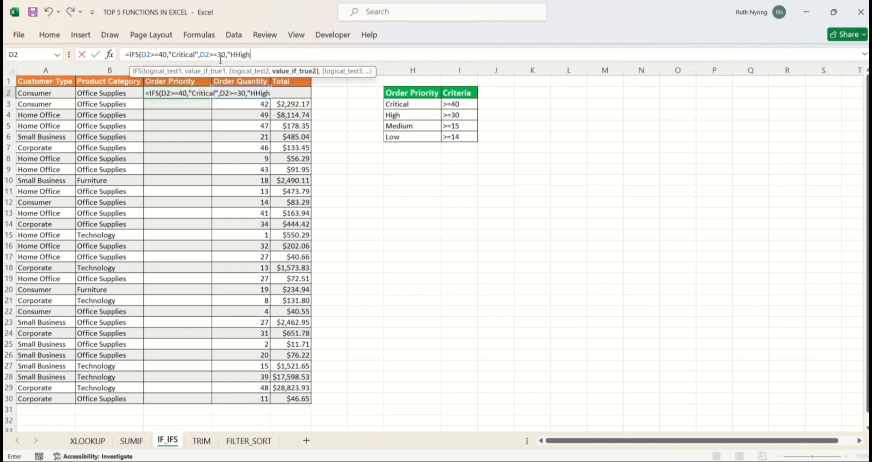
key(BackSpace)
key(BackSpace)
key(BackSpace)
text(igh)
key(BackSpace)
key(BackSpace)
key(BackSpace)
key(BackSpace)
text(igh",)
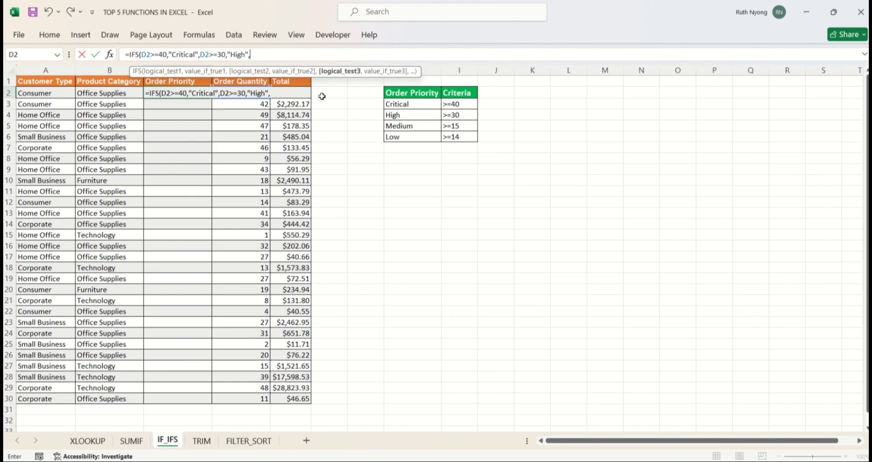
Add a third condition to the C2 IFS formula that returns "Medium" when D2>=15
click(274, 54)
text(D2>=15,)
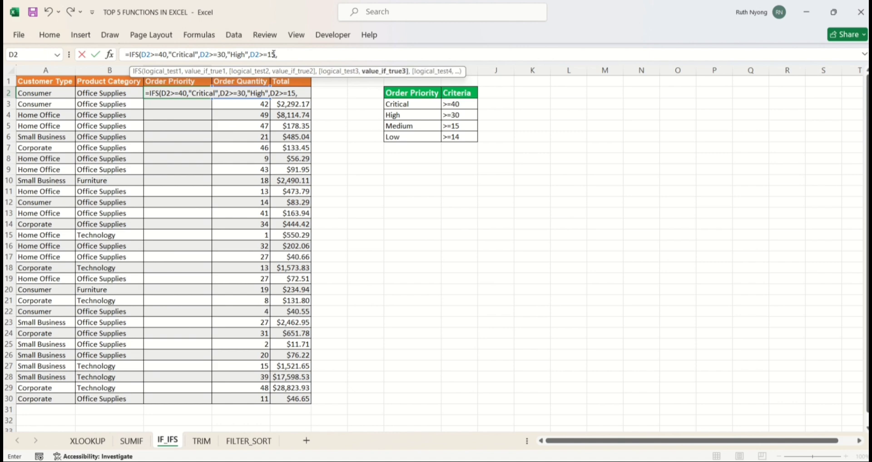
text(")
text(Med)
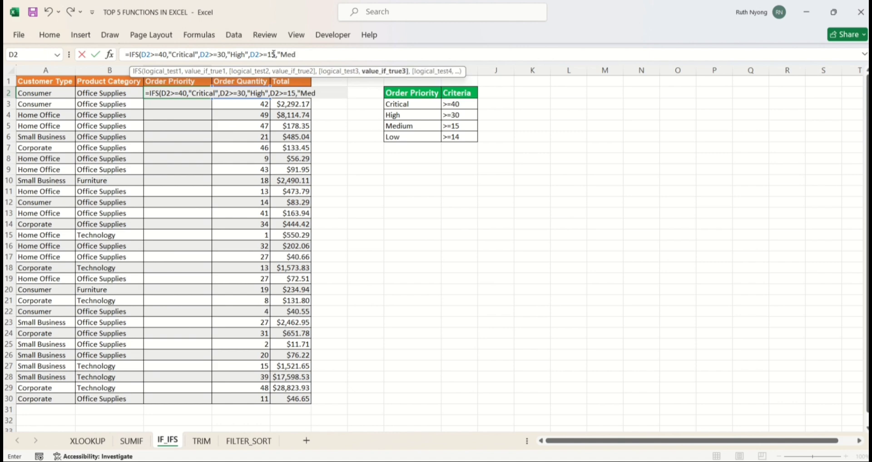
text(ium",)
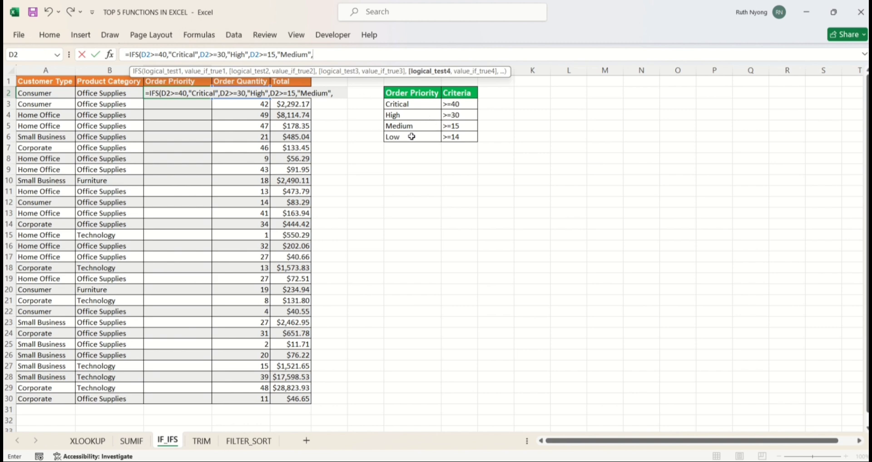
Add a fourth condition to the C2 IFS formula that returns "Low" when D2>=1, and close the parenthesis
click(333, 54)
text(D2>)
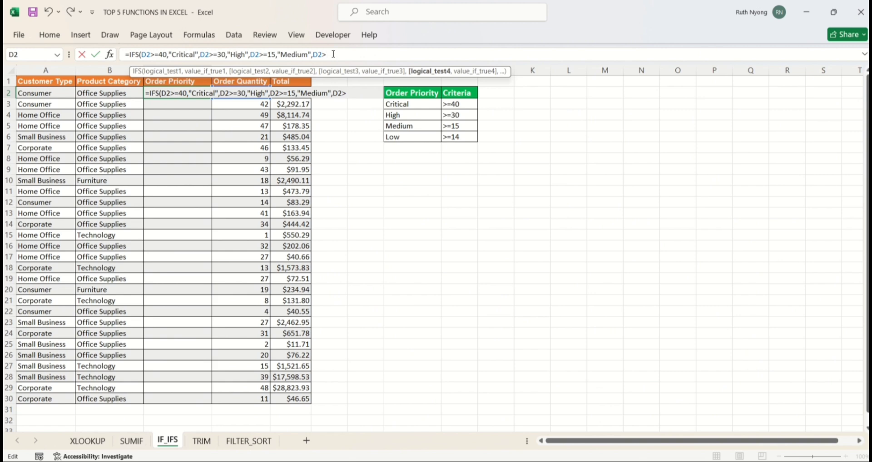
text(=1)
text(,)
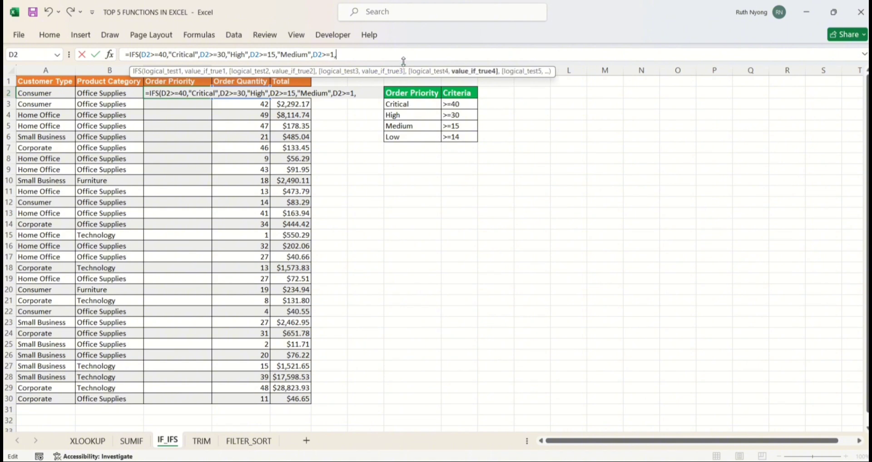
text("Low"))
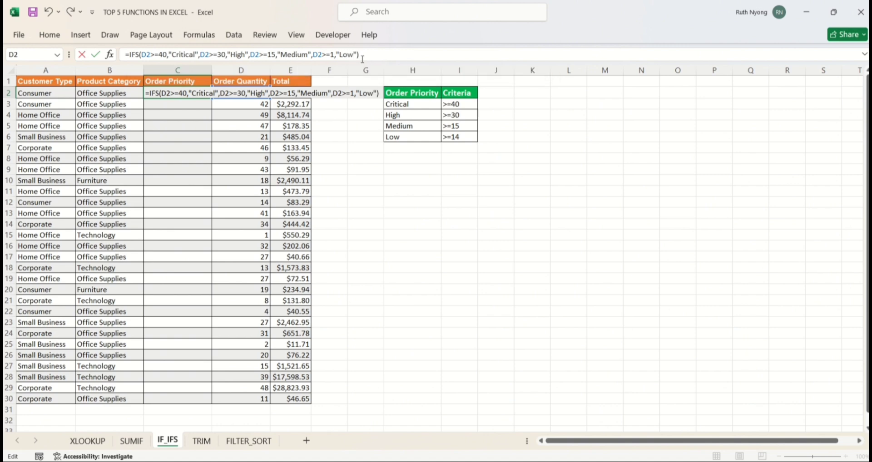
Commit the IFS formula in C2 and fill it down the Order Priority column to C30
key(Return)
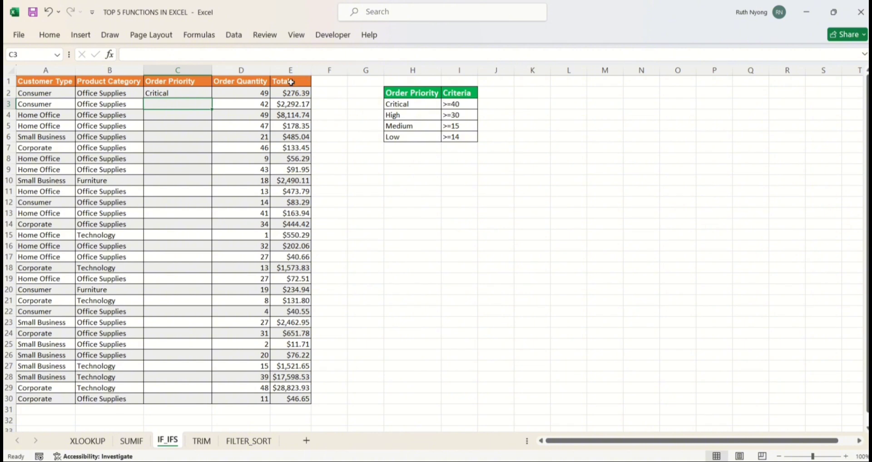
click(199, 93)
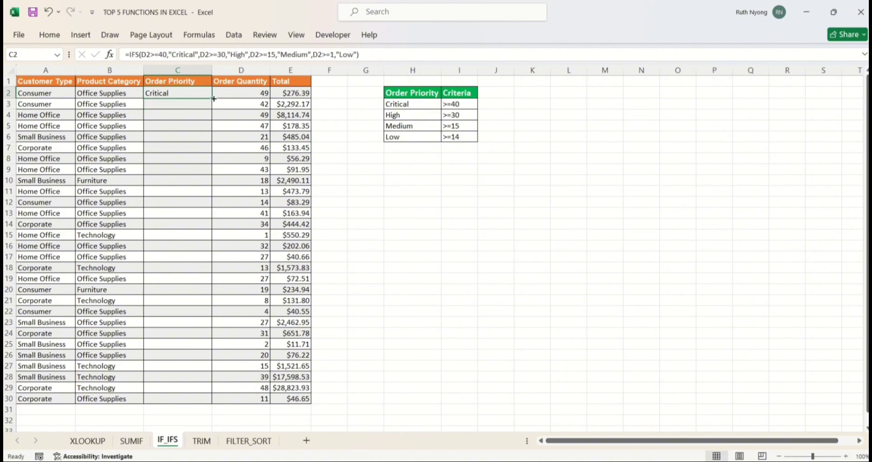
double_click(211, 98)
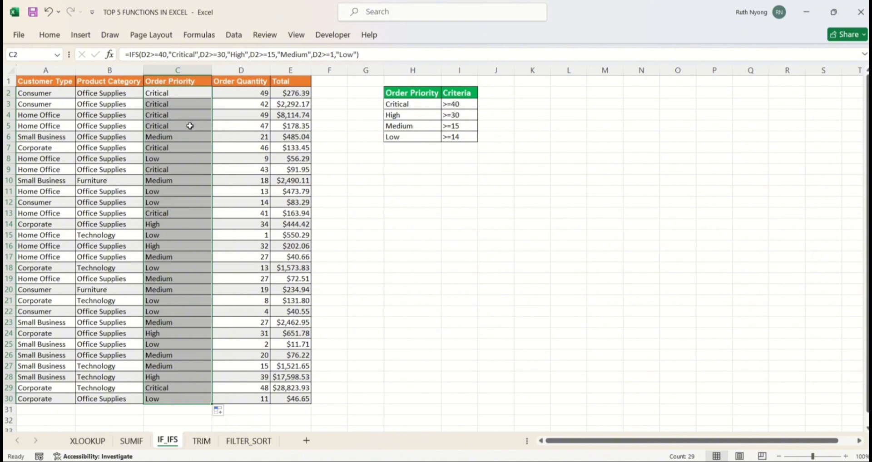
click(385, 172)
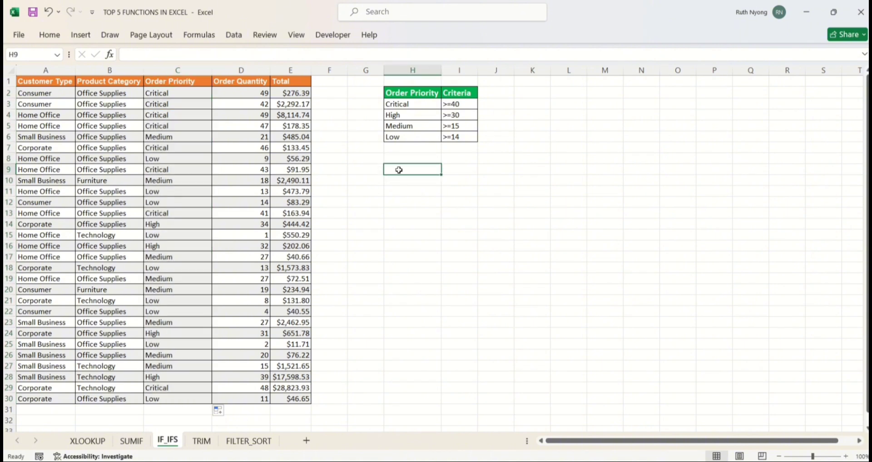
Change the Low priority criterion in I6 to >=1
click(462, 138)
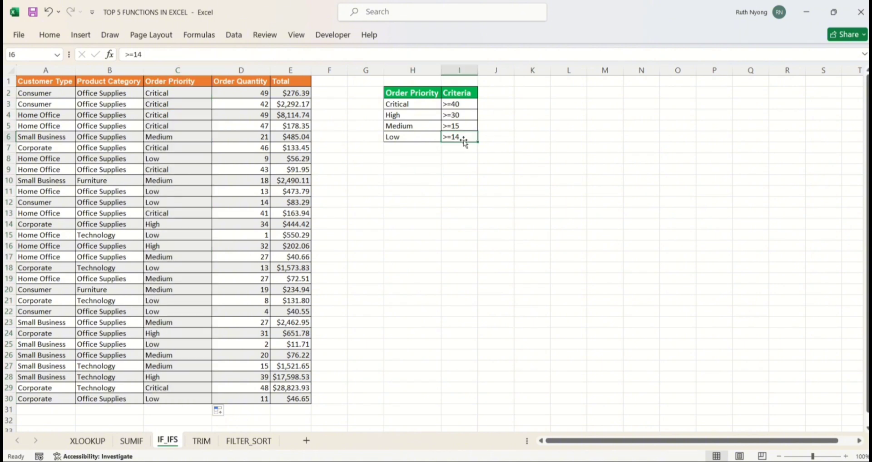
drag(461, 137, 460, 148)
click(462, 136)
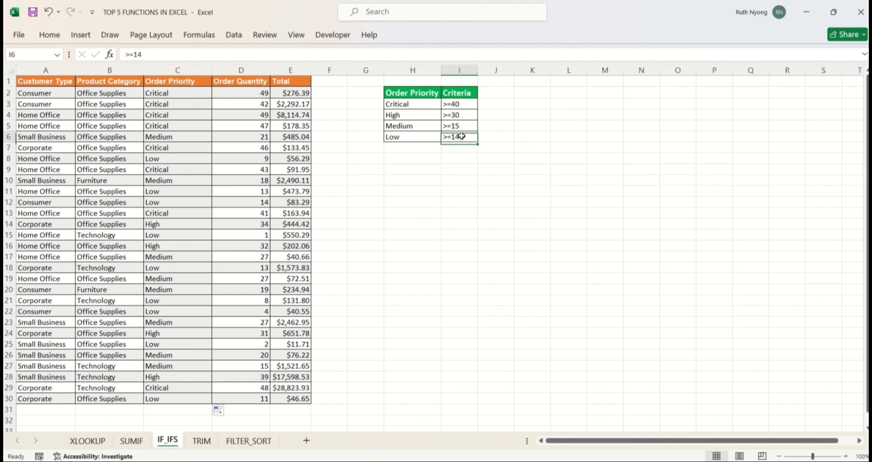
double_click(461, 137)
key(BackSpace)
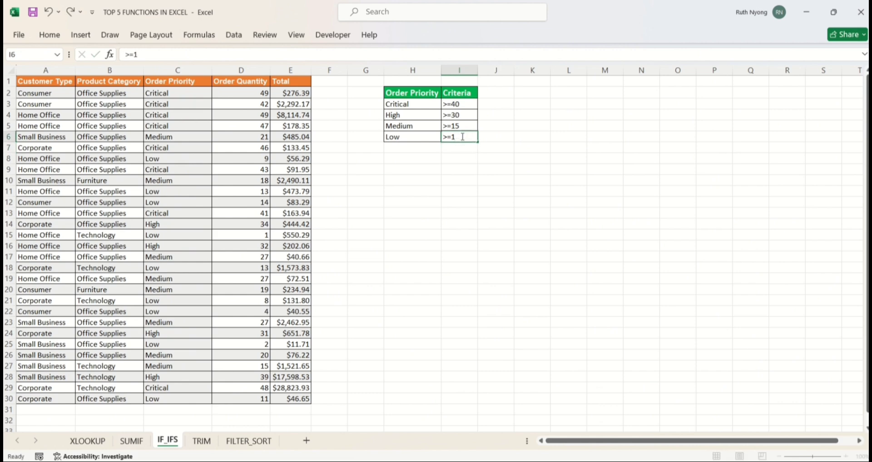
key(Return)
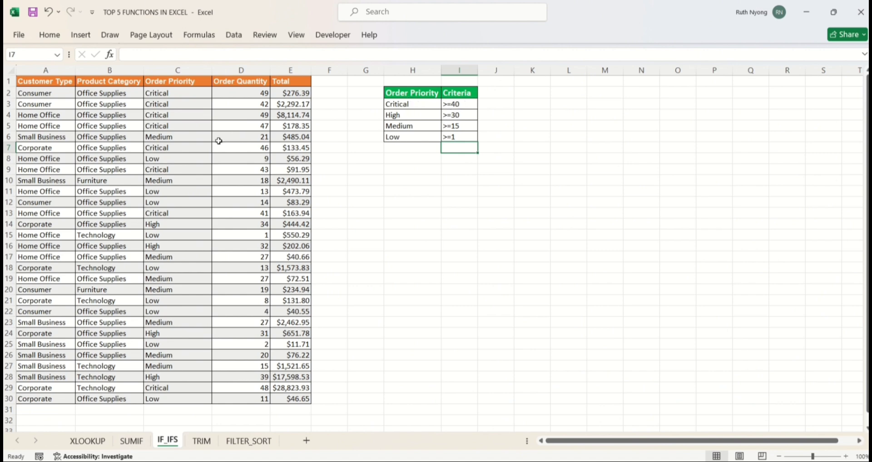
Switch to the TRIM sheet and begin a COUNTIF formula in F6 under the corporate customers question
drag(188, 109, 188, 114)
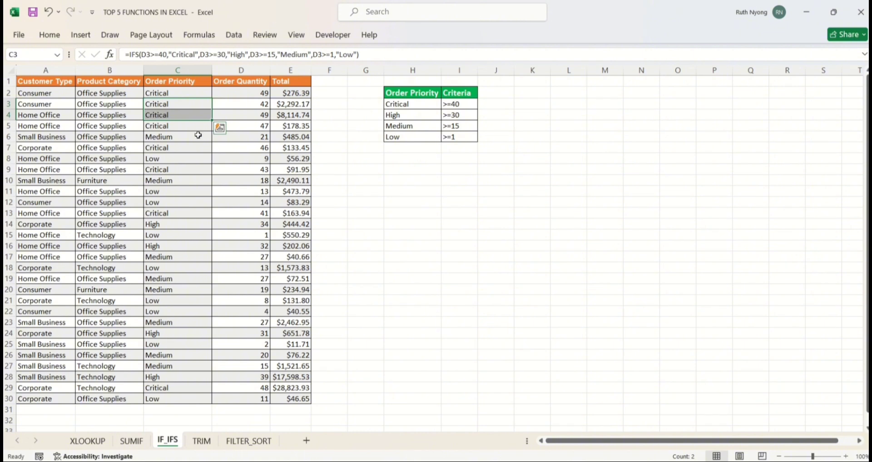
click(412, 203)
key(ctrl+Page_Down)
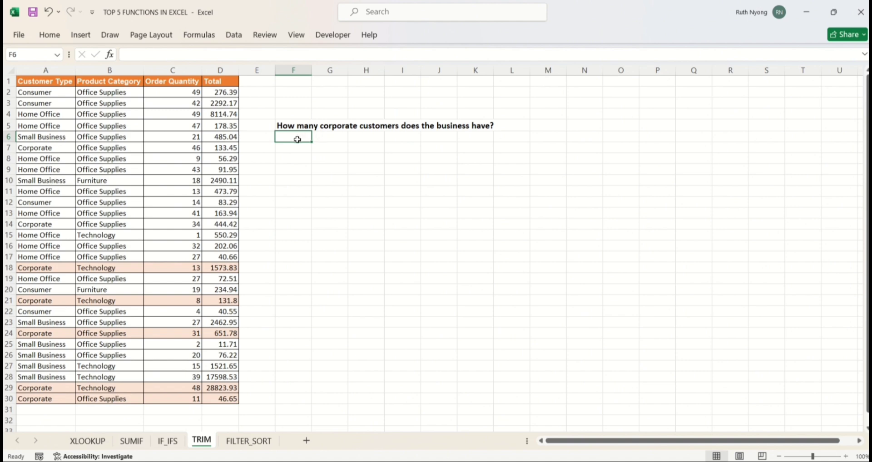
text(=co)
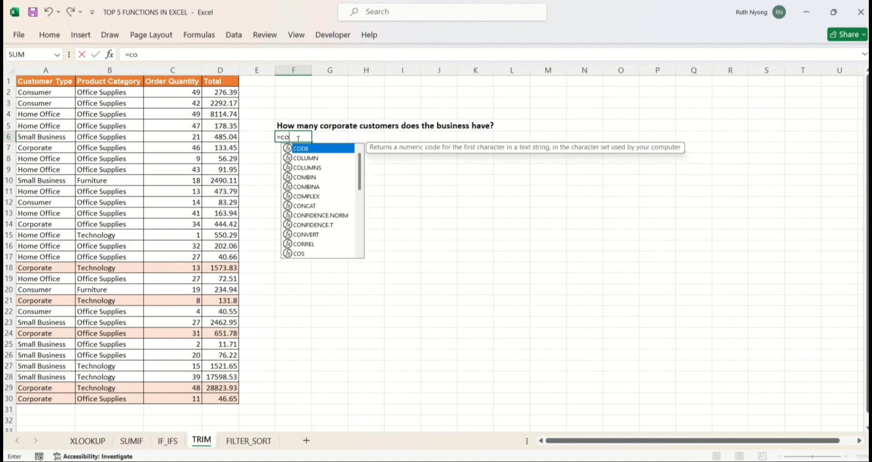
text(unt)
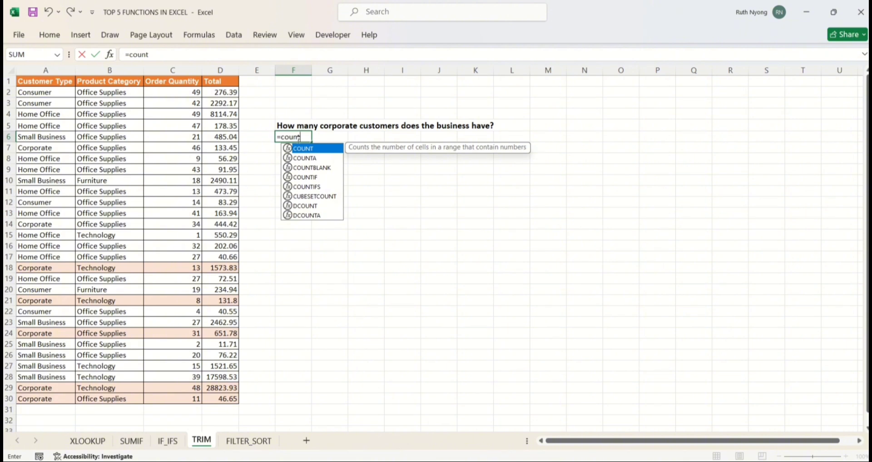
text(if)
key(Tab)
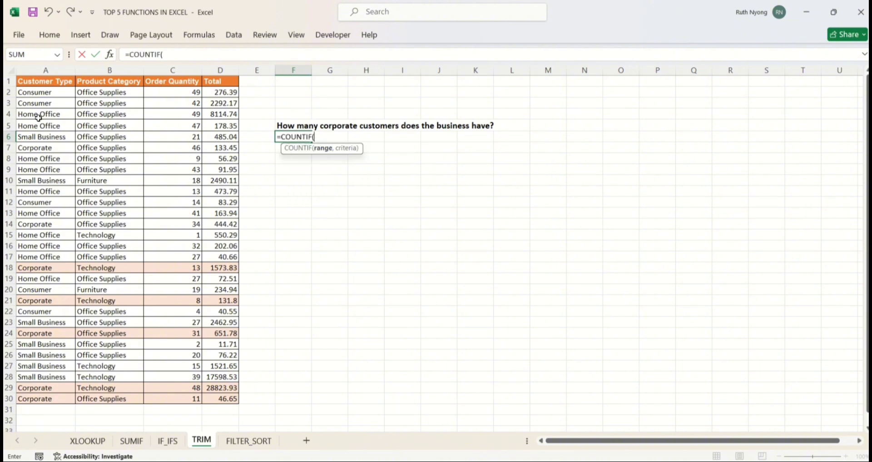
Complete the COUNTIF formula in F6 with the range A2:A30 and the criteria "Corporate"
click(43, 93)
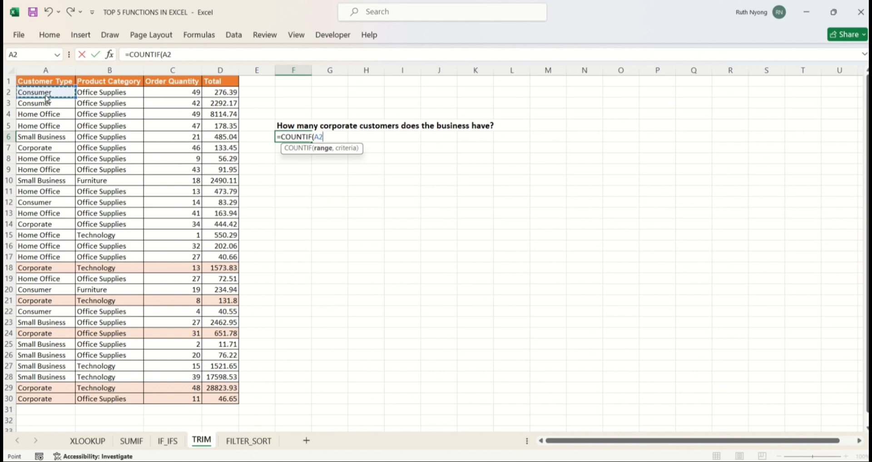
key(ctrl+shift+Down)
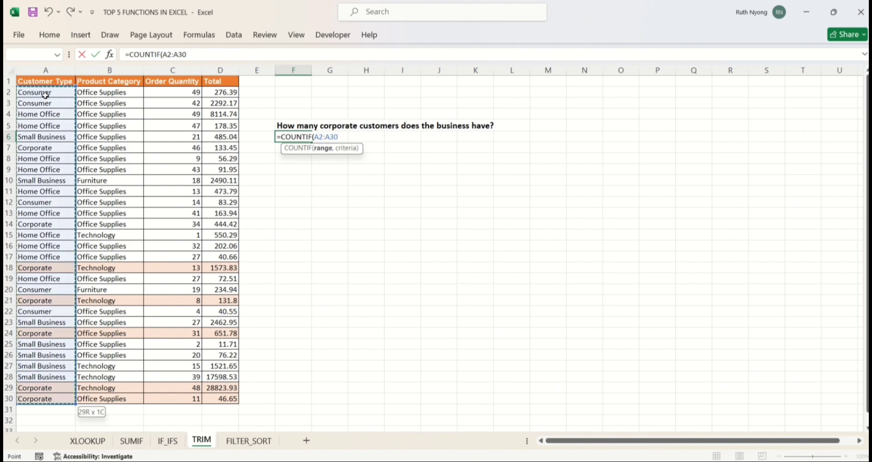
text(,)
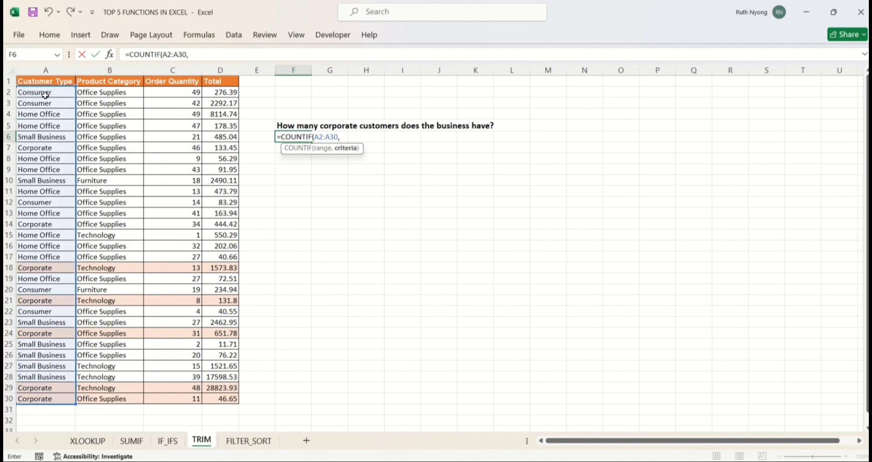
text("Corporate"))
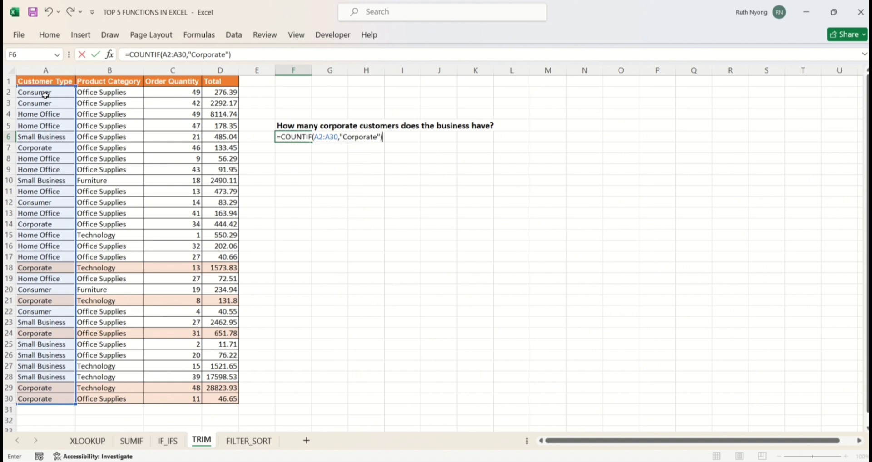
key(Return)
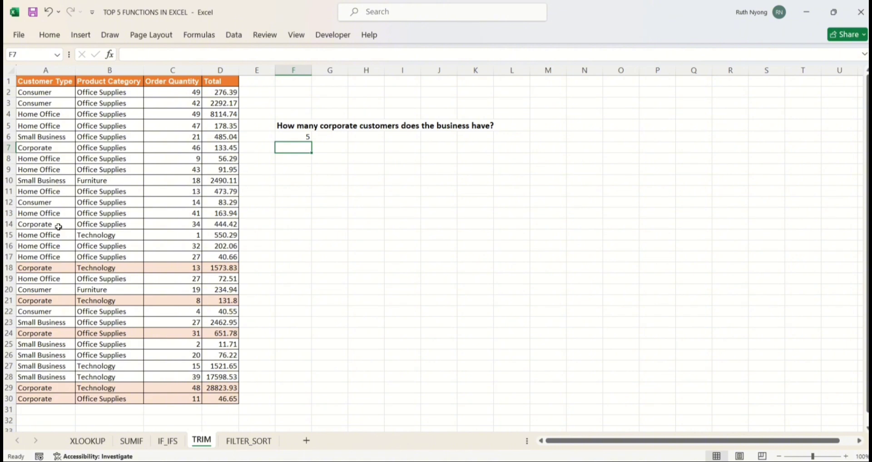
Insert a blank column before Product Category and enter =TRIM(A2) in its cell B2
right_click(93, 71)
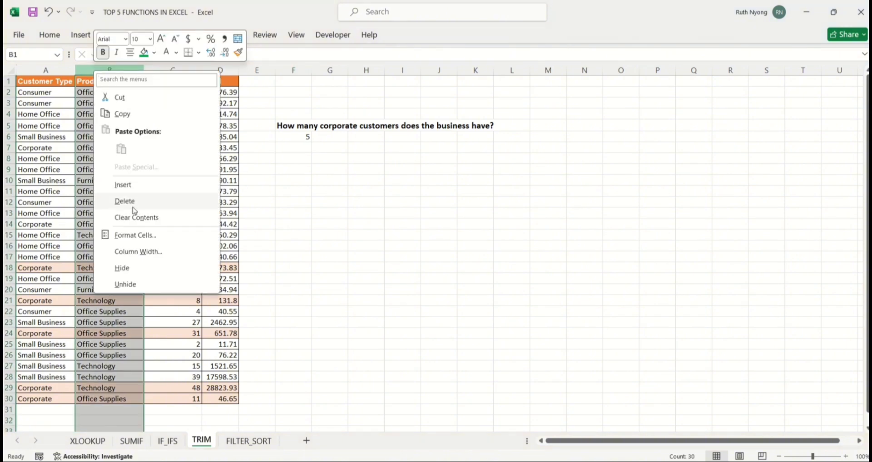
click(123, 185)
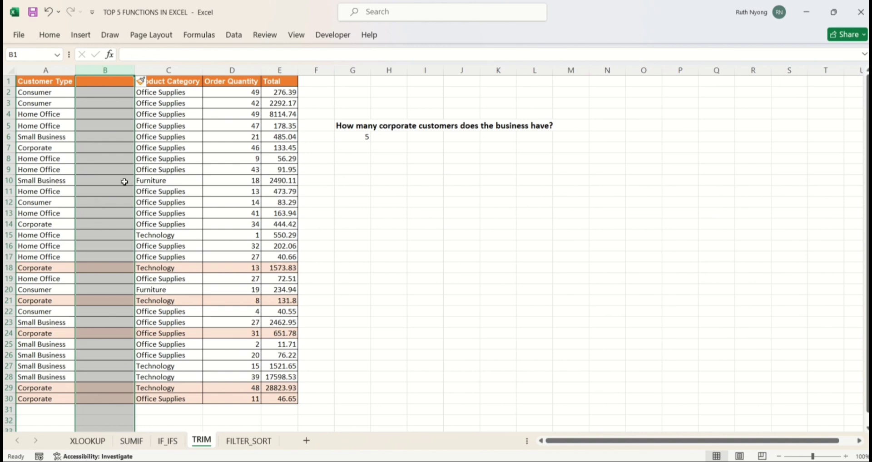
click(100, 97)
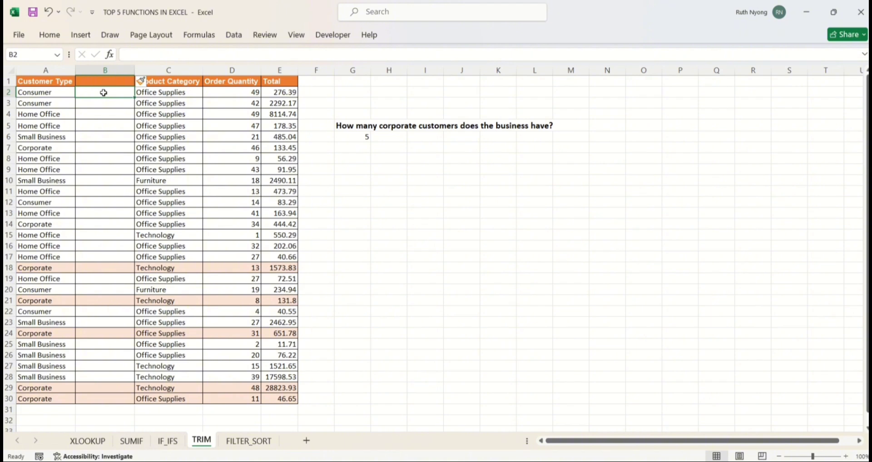
text(=tr)
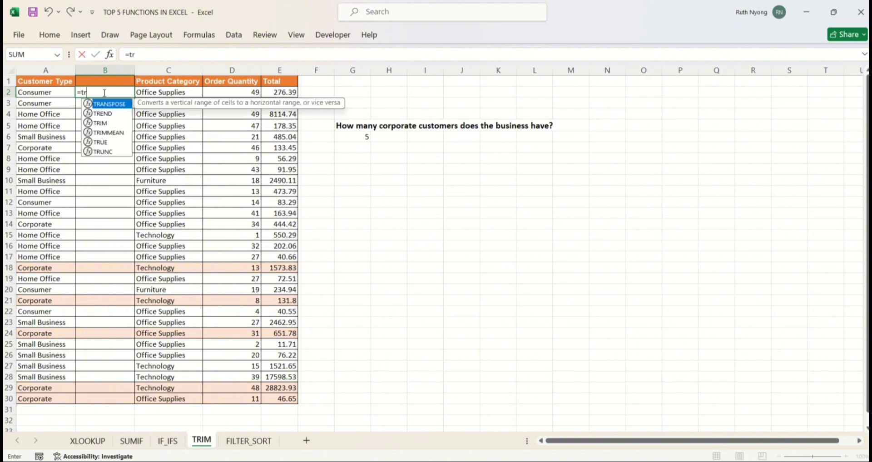
text(im)
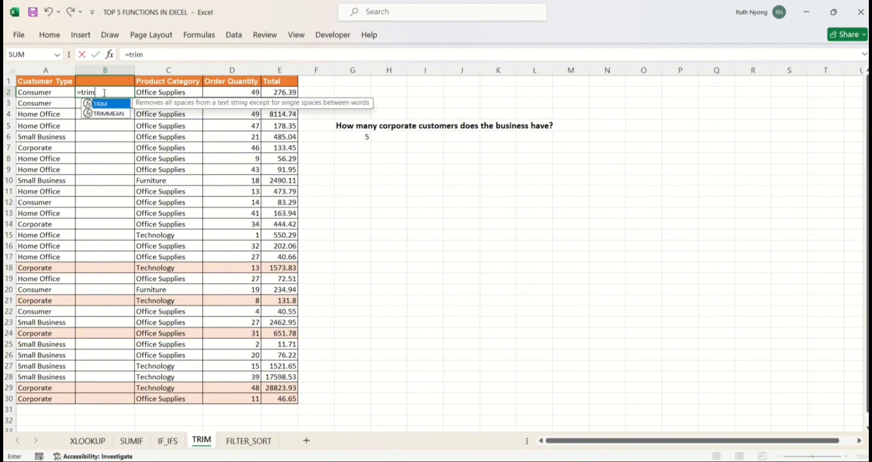
key(Tab)
click(56, 94)
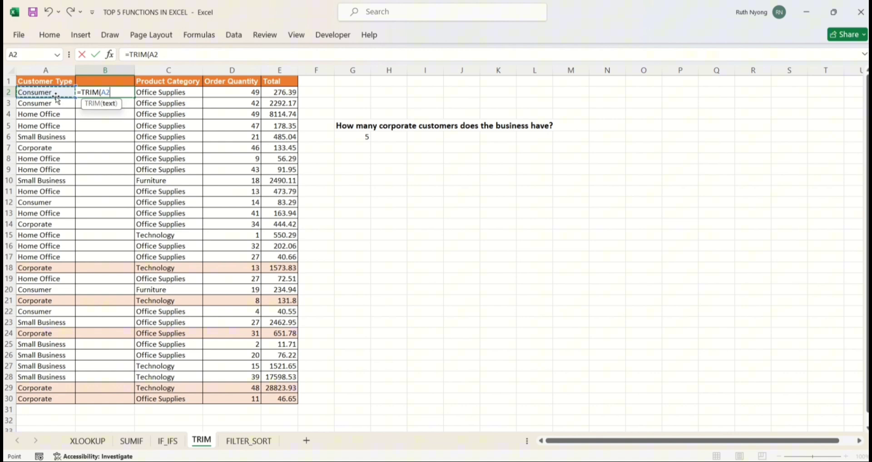
text())
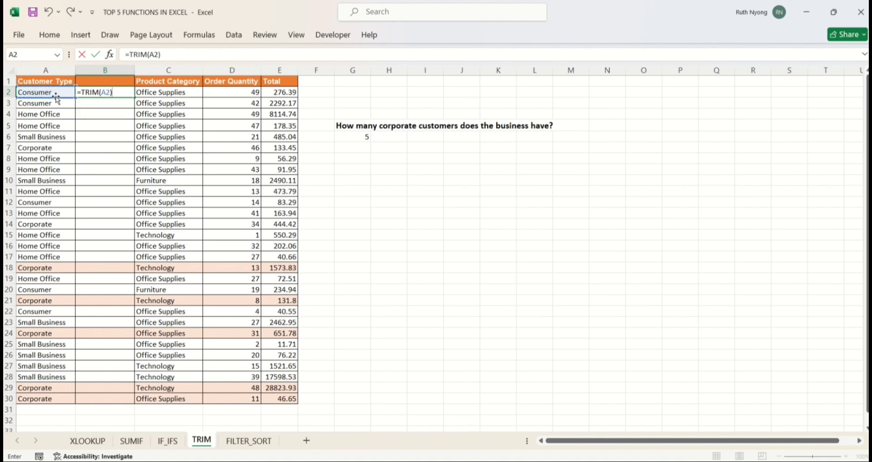
key(Return)
Fill the TRIM formula from B2 down to B30
click(95, 93)
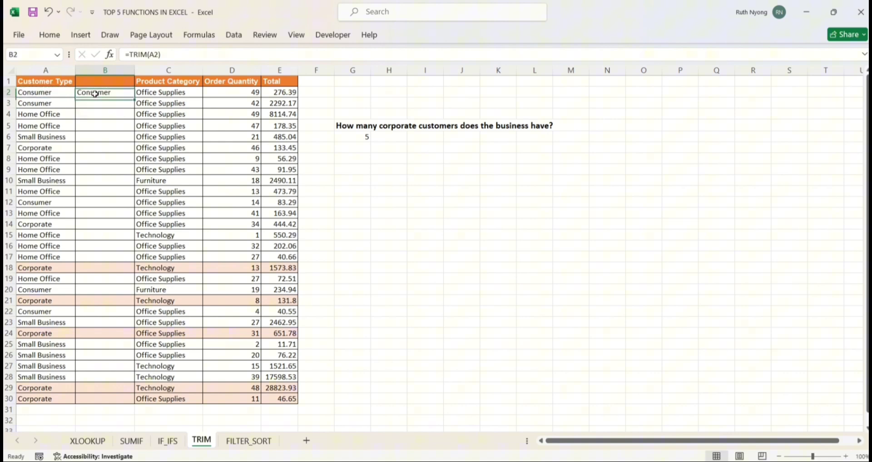
double_click(135, 97)
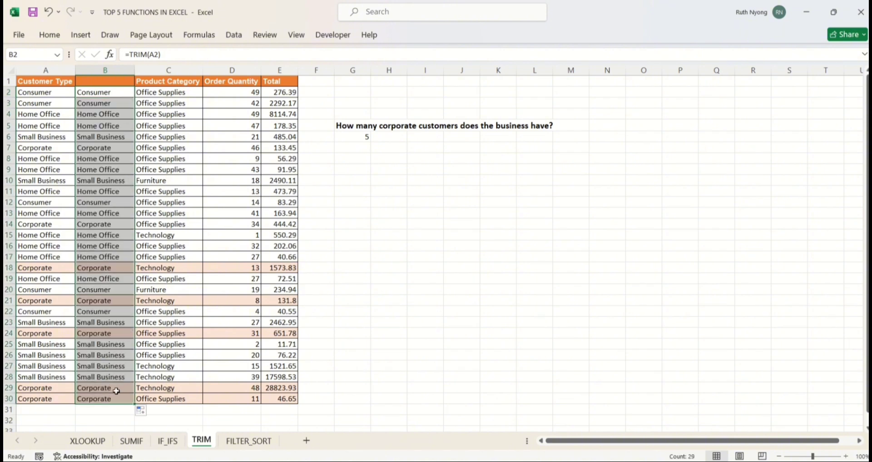
click(98, 114)
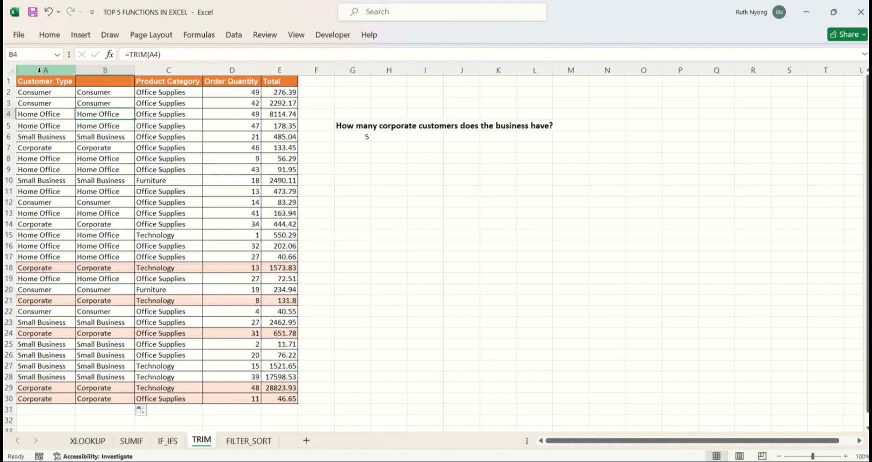
Try deleting the original Customer Type column A while column B still holds TRIM formulas, and undo the deletion
right_click(39, 70)
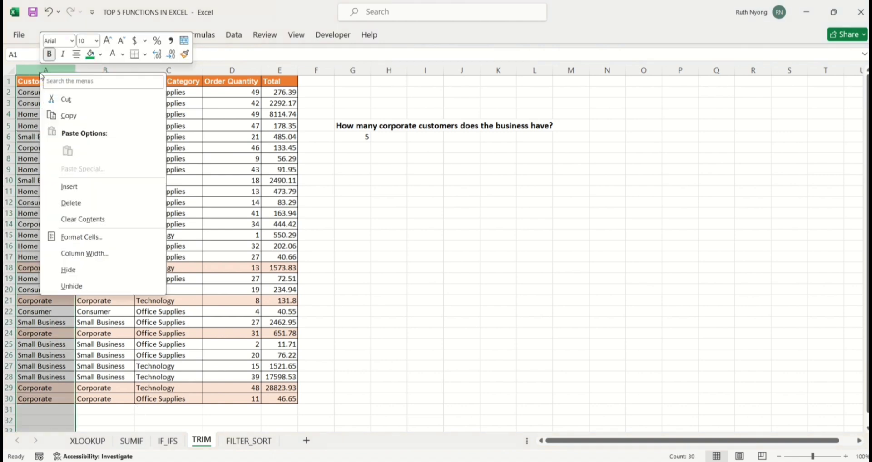
click(81, 203)
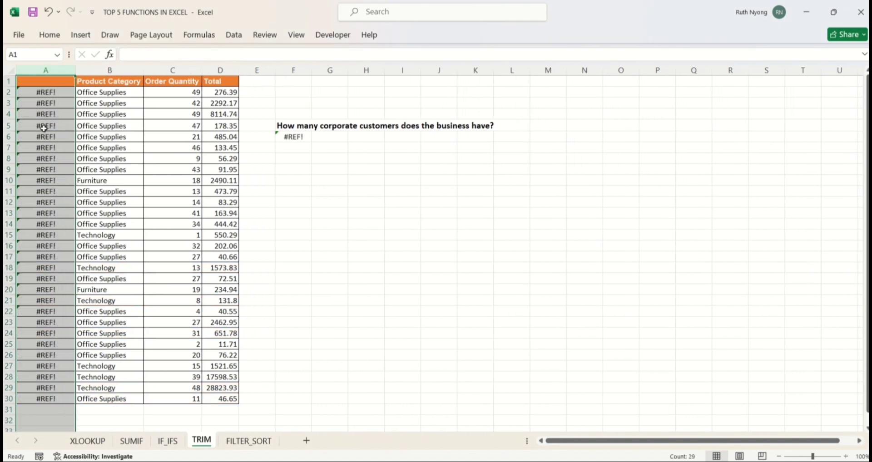
click(49, 147)
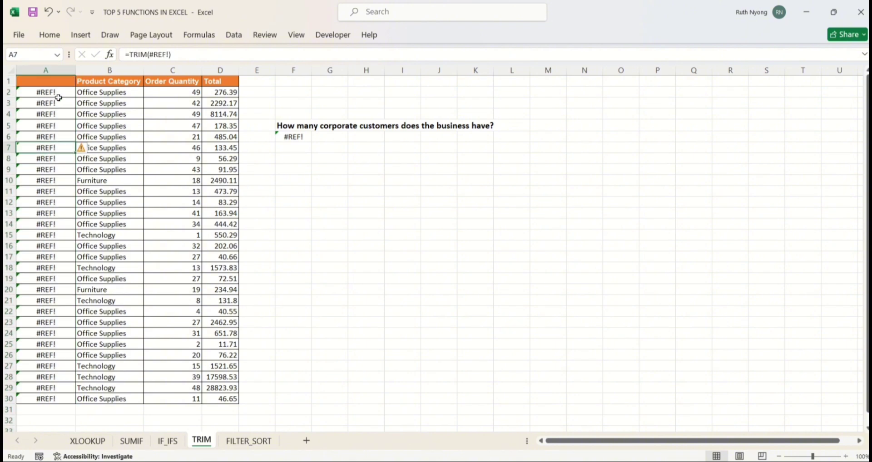
key(ctrl+z)
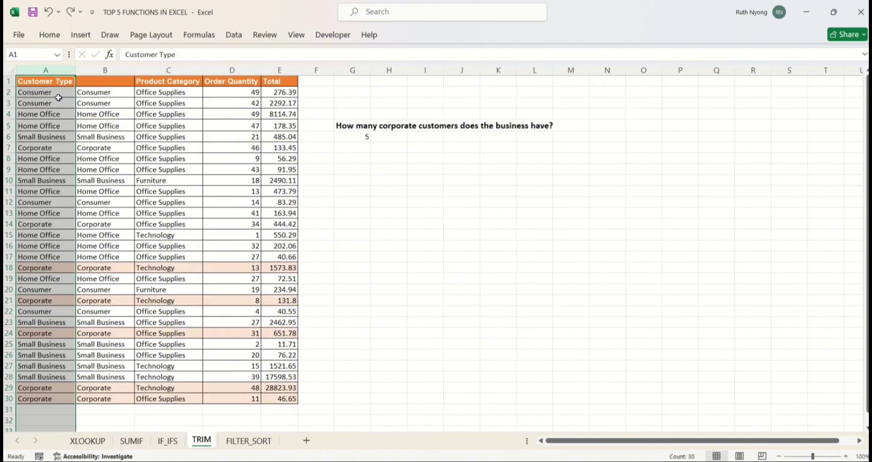
Examine the TRIM formulas in the new column, in B3 and B2, without changing them
double_click(101, 103)
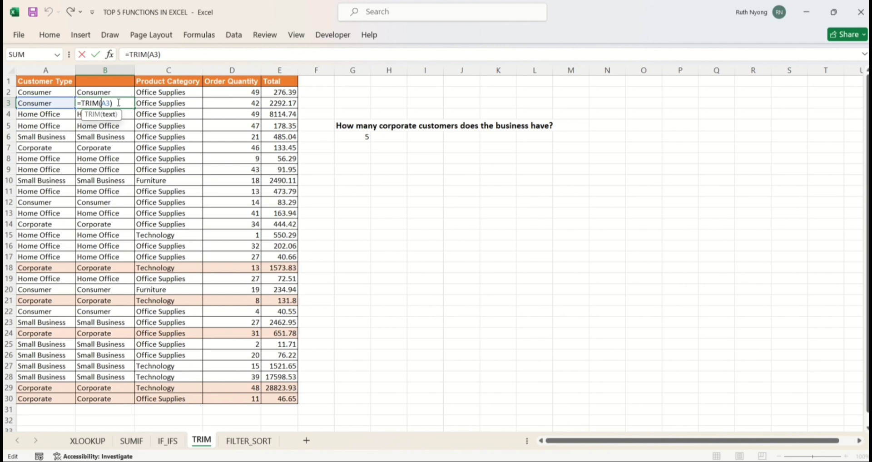
key(Escape)
key(Return)
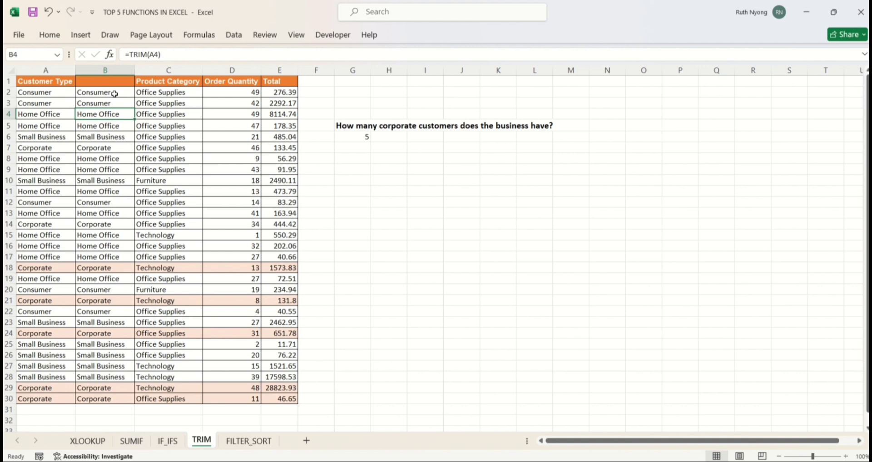
click(114, 93)
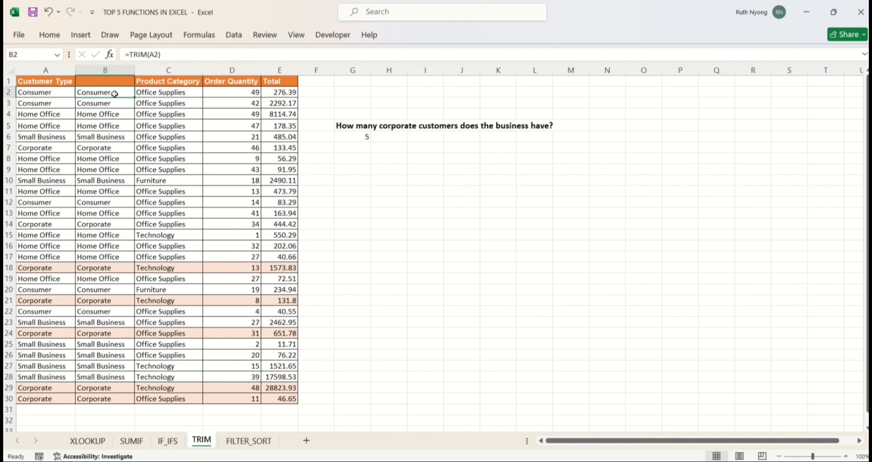
Replace the TRIM formulas in B2:B30 with their plain values and check the content of B5
key(ctrl+shift+Down)
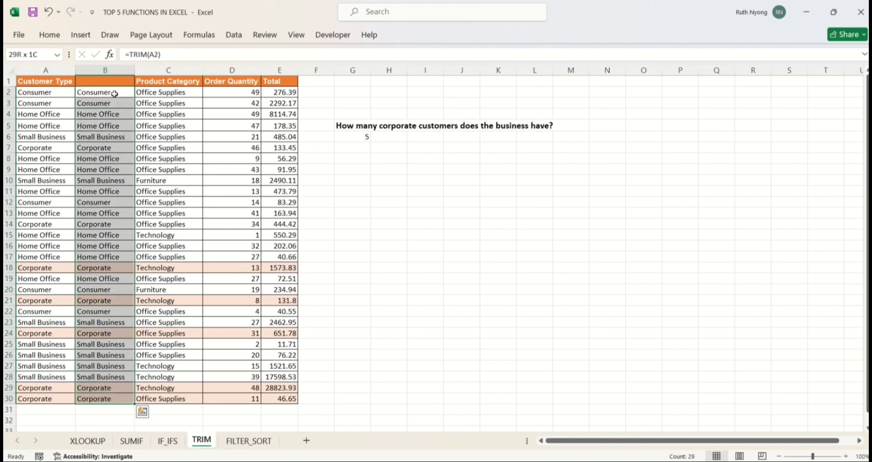
key(ctrl+c)
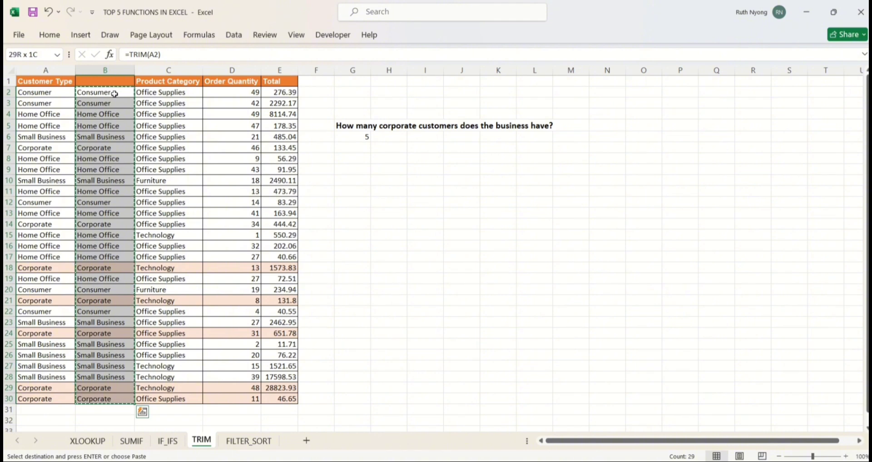
right_click(115, 95)
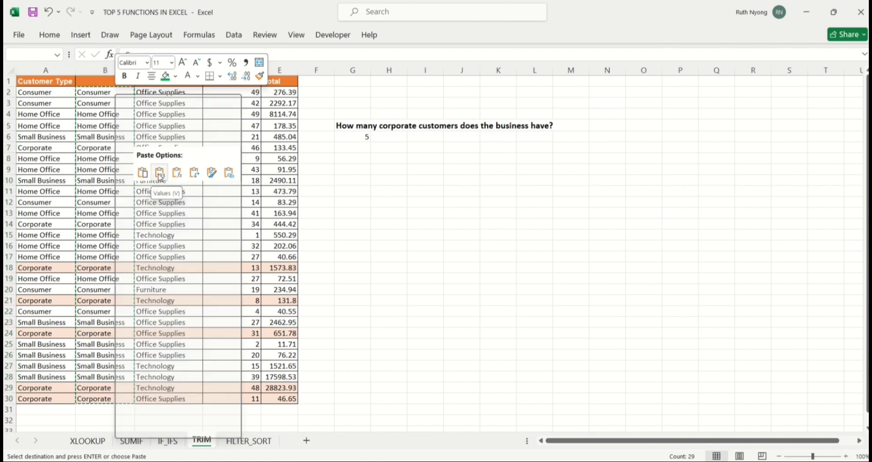
click(160, 173)
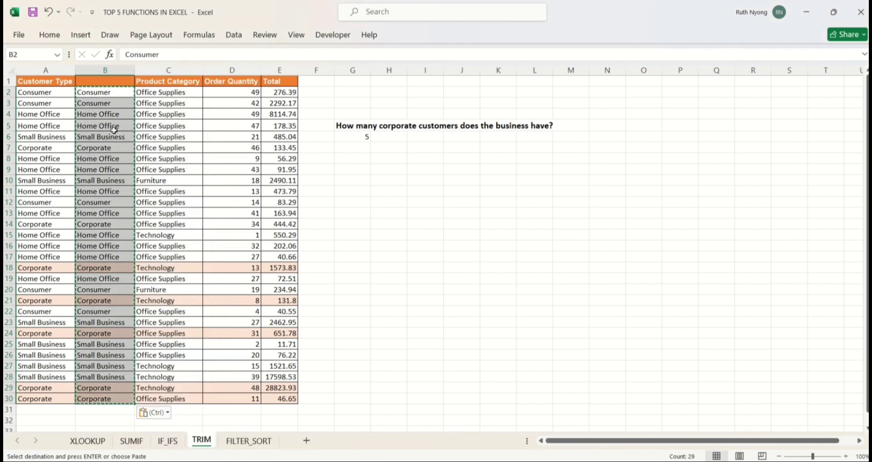
double_click(107, 127)
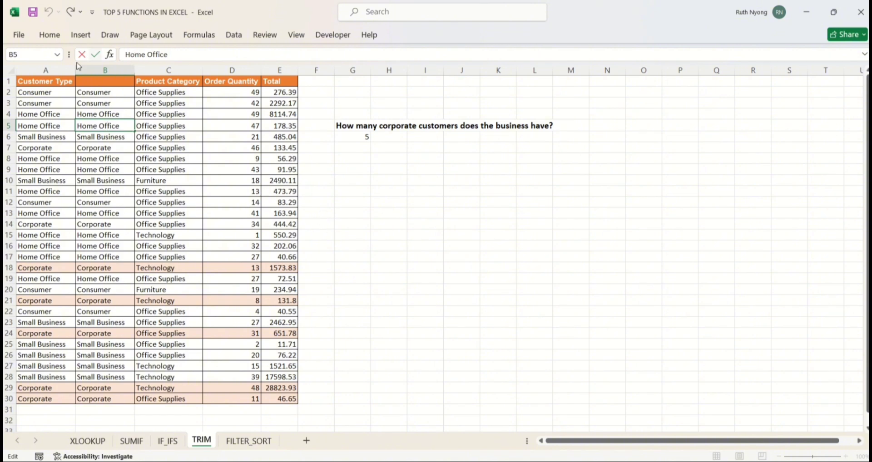
Delete the original Customer Type column A
click(41, 68)
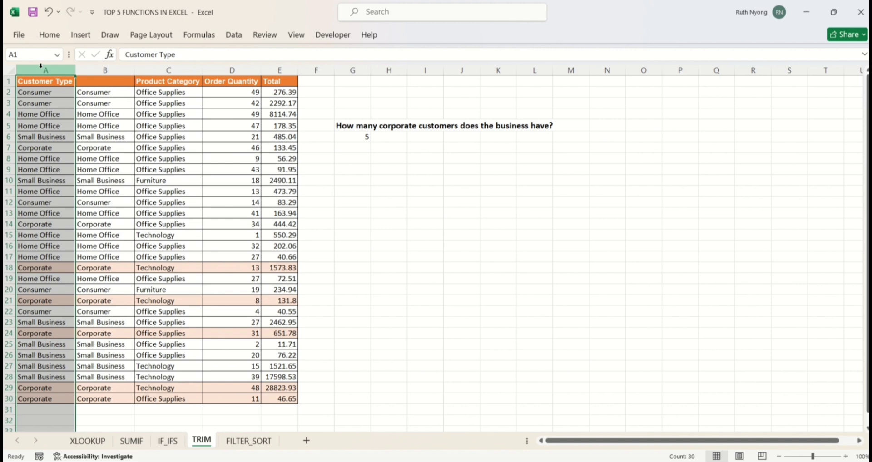
right_click(41, 66)
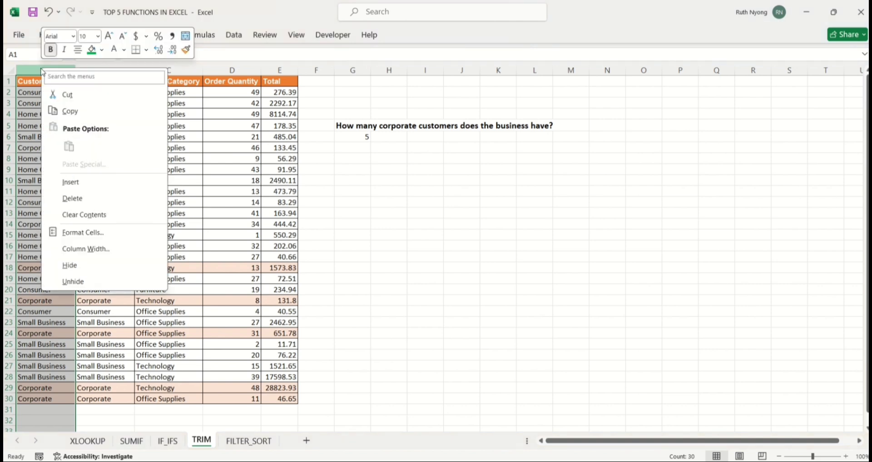
click(69, 199)
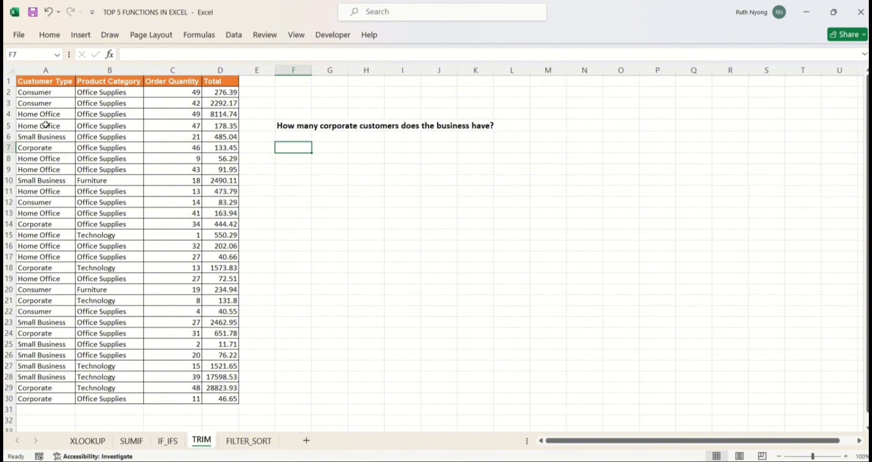
Select the data range A2:D30 and highlight its Corporate rows
click(42, 93)
drag(42, 93, 241, 413)
Enter =COUNTIF(A2:A30,"Corporate") in F6 under the corporate customers question
click(290, 140)
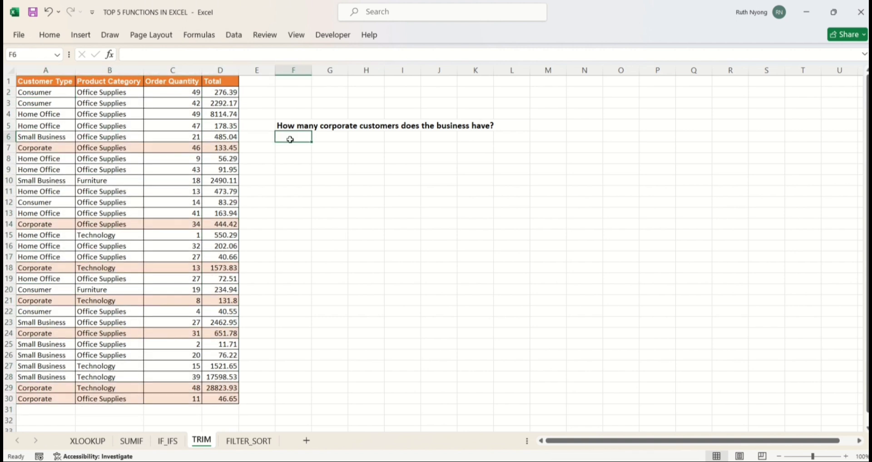
text(=cou)
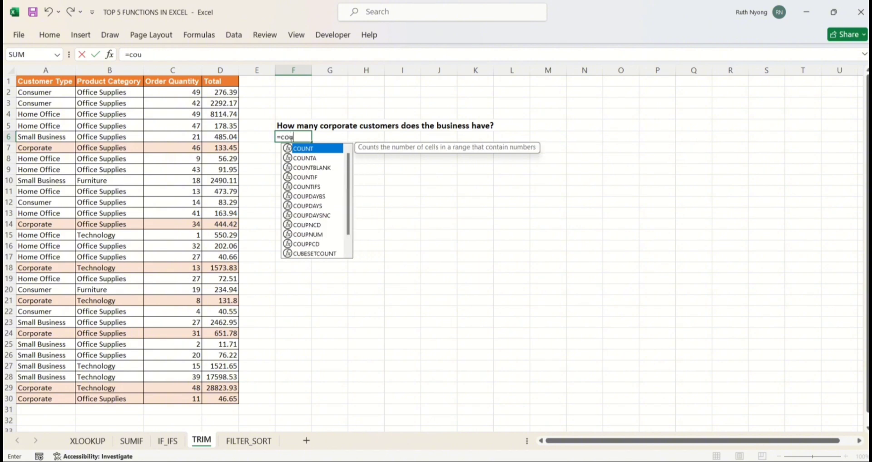
text(ntif)
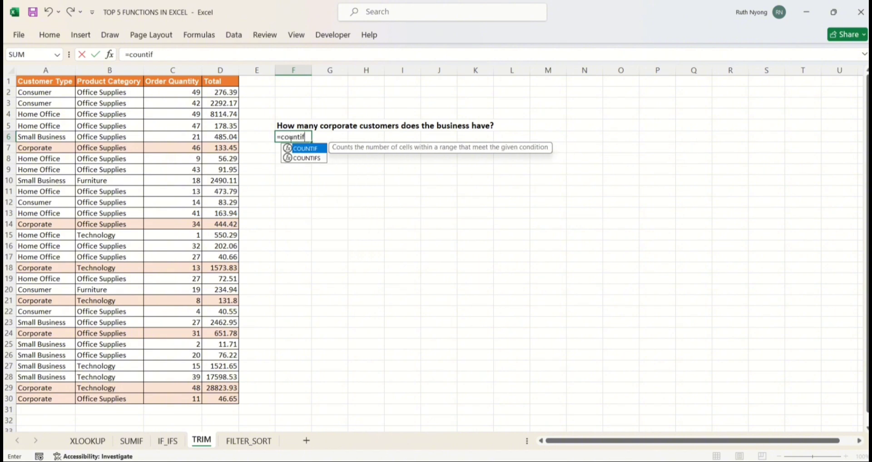
key(Tab)
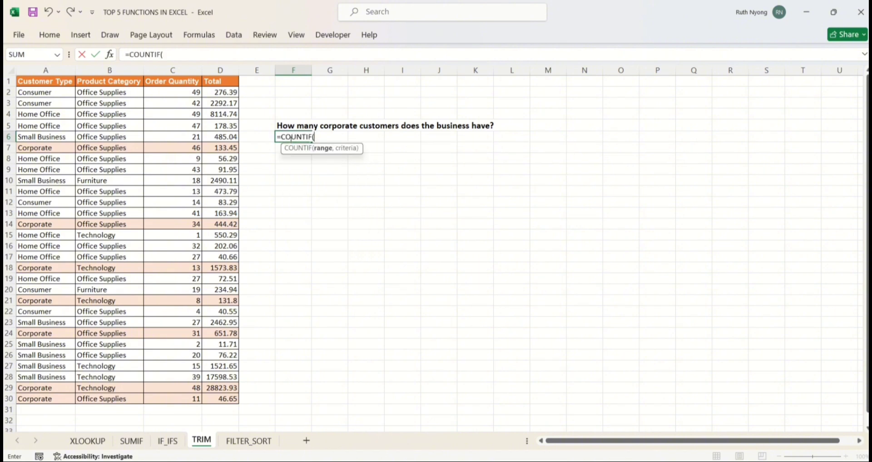
click(47, 94)
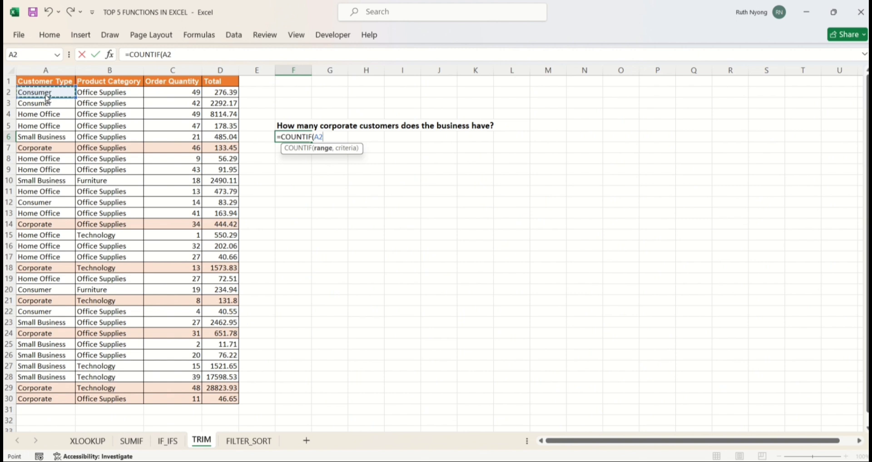
key(ctrl+shift+Down)
text(,)
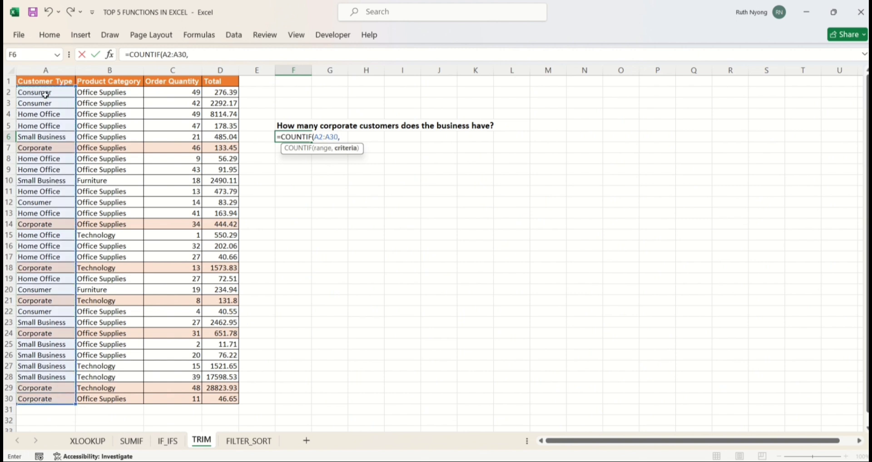
text("Corporat e"))
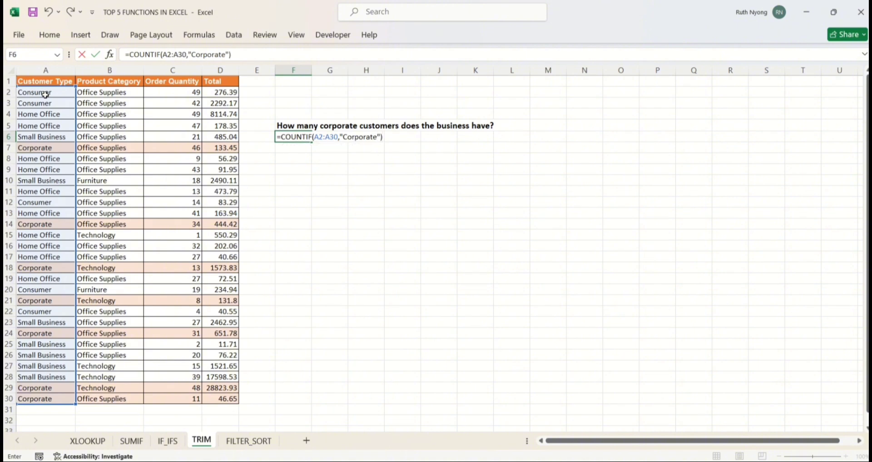
key(Return)
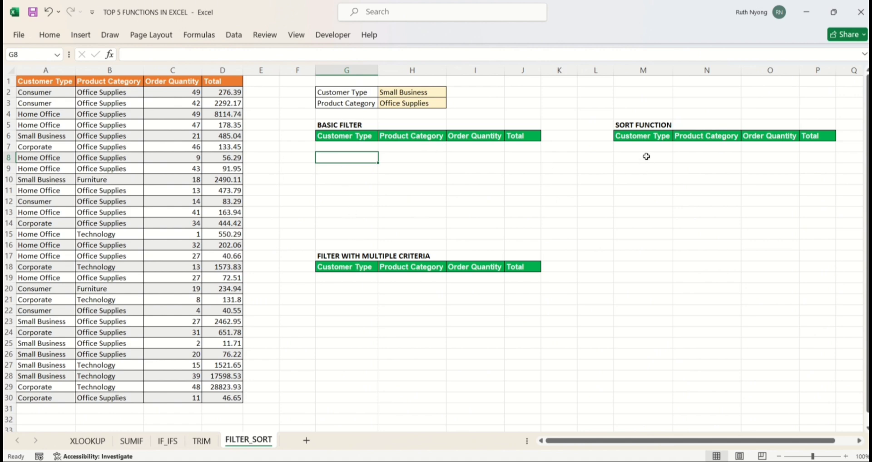
On the FILTER_SORT sheet, start a FILTER formula in G7 under BASIC FILTER with the absolute array $A$2:$D$30
click(348, 145)
text(=)
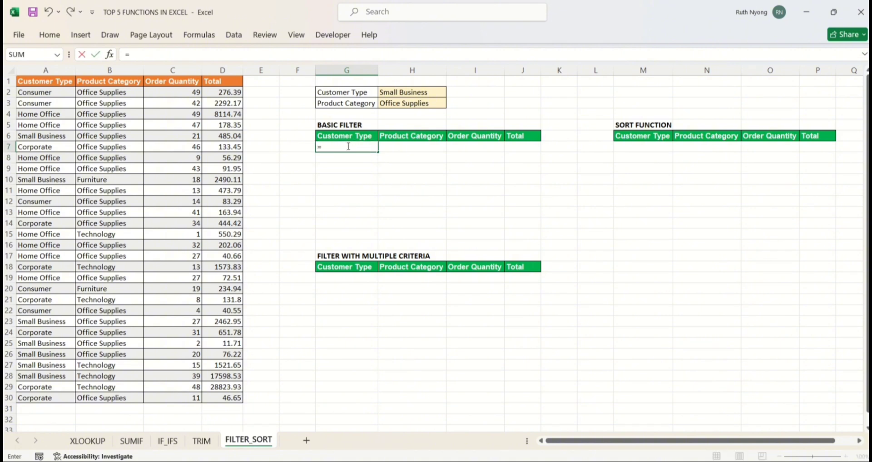
text(filter)
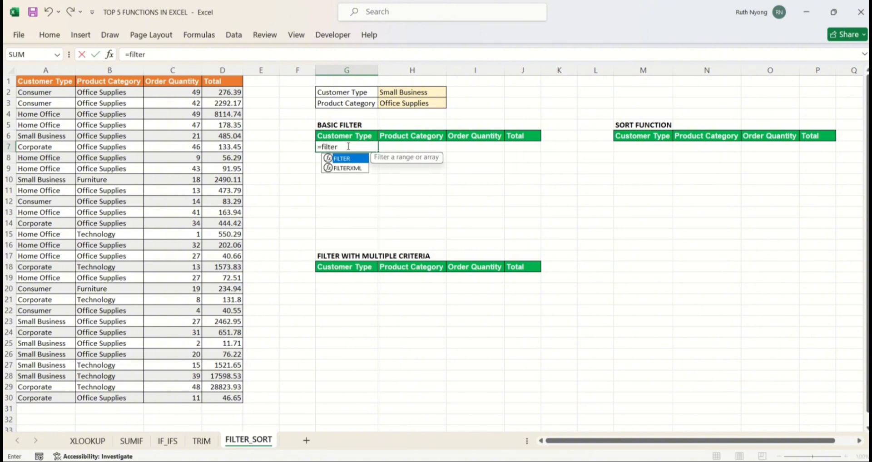
key(Tab)
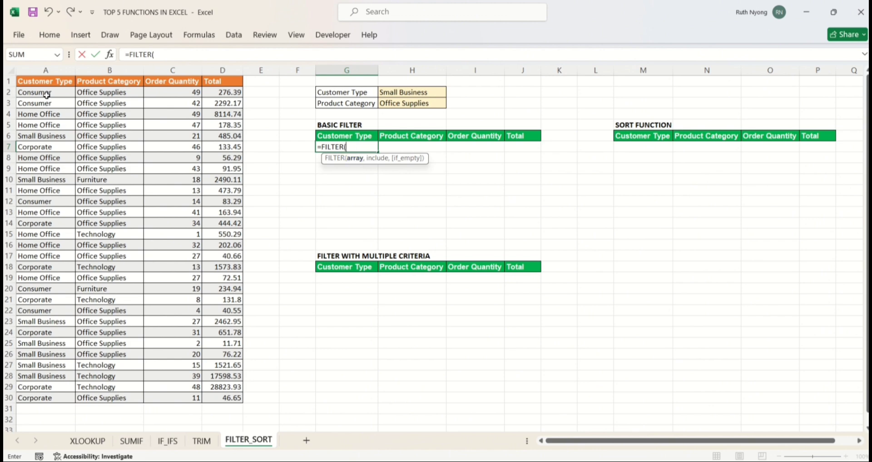
drag(46, 95, 49, 99)
key(ctrl+shift+Down)
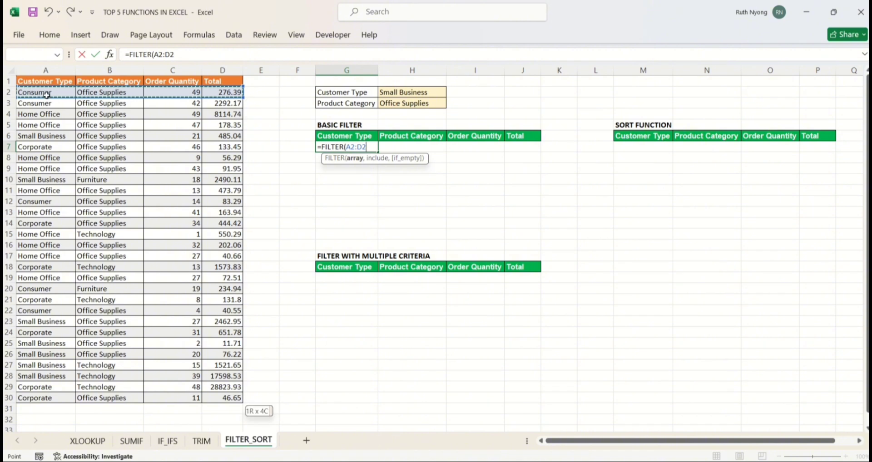
key(F4)
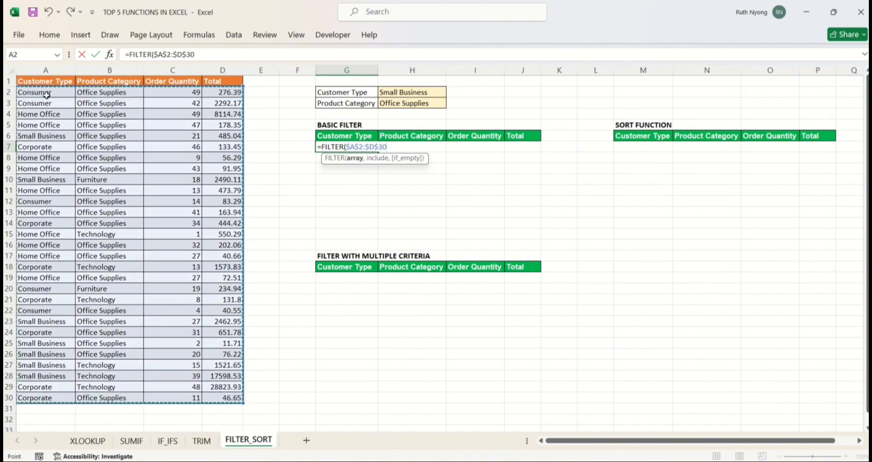
text(,)
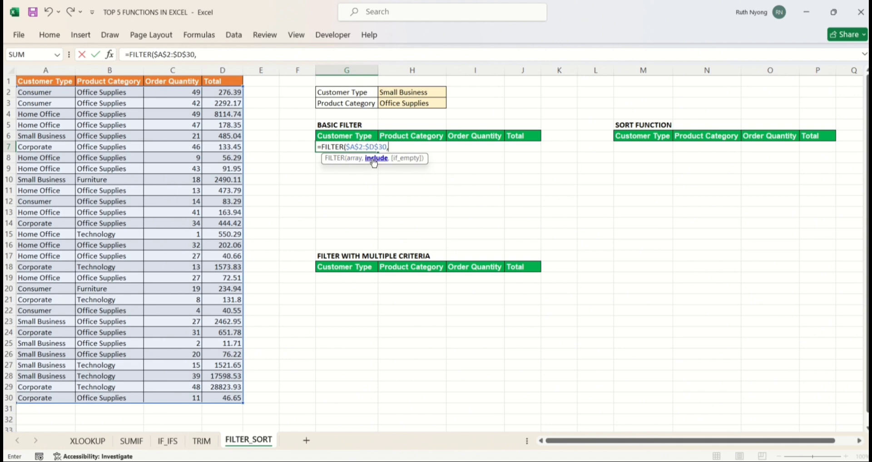
Complete the FILTER formula in G7 with the include condition $A$2:$A$30="Small Business"
click(49, 94)
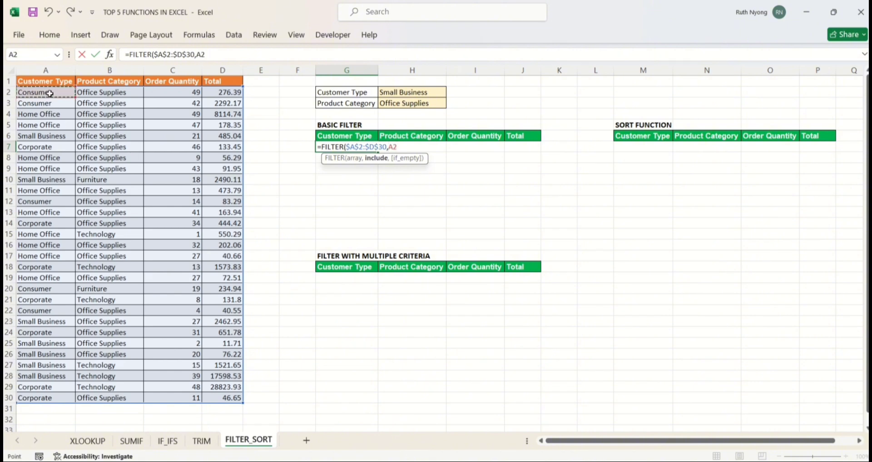
key(ctrl+shift+Down)
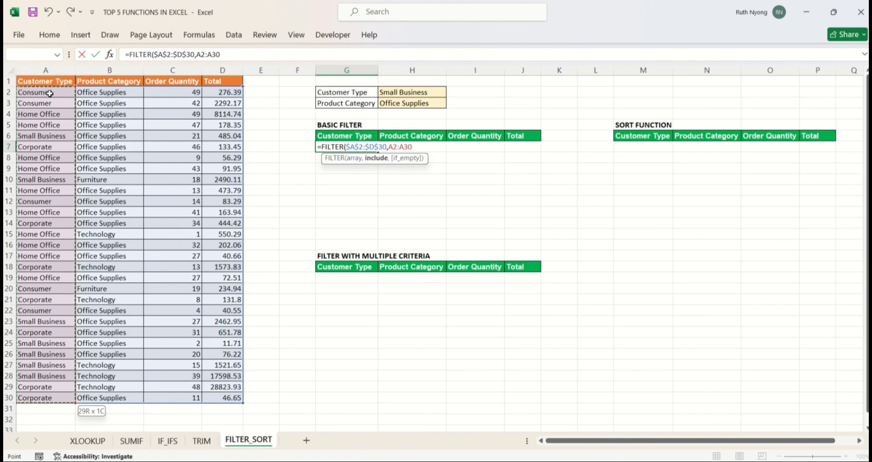
key(F4)
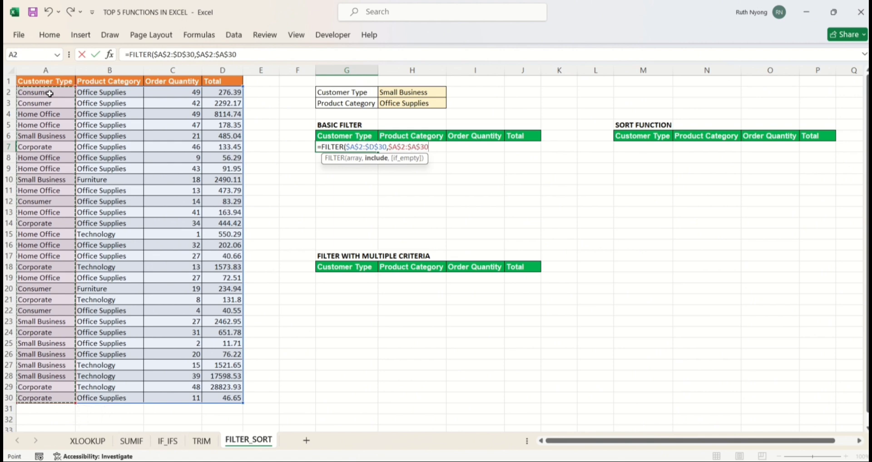
text(=)
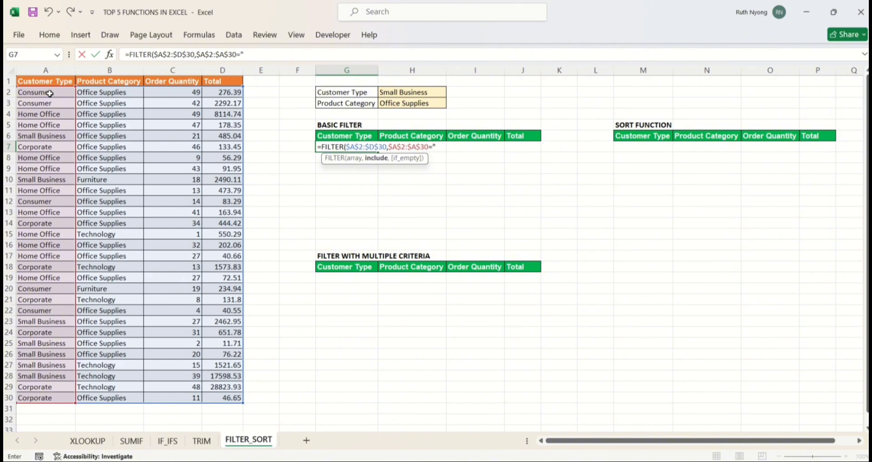
text("Small Business)
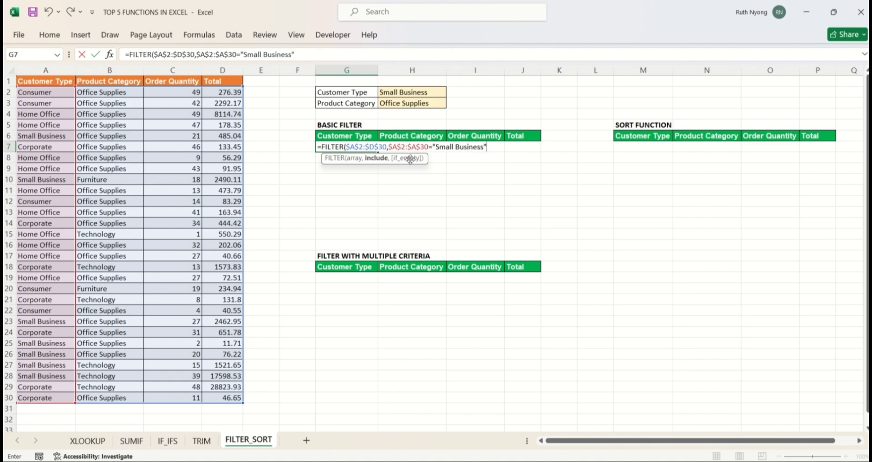
text())
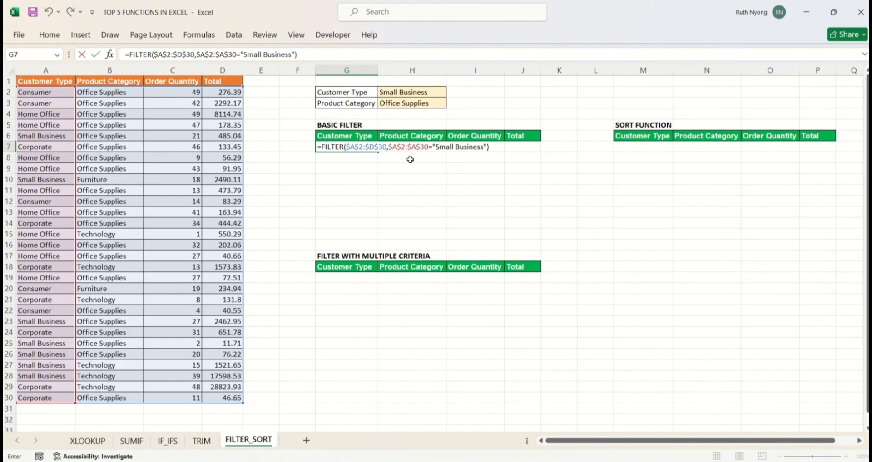
key(Return)
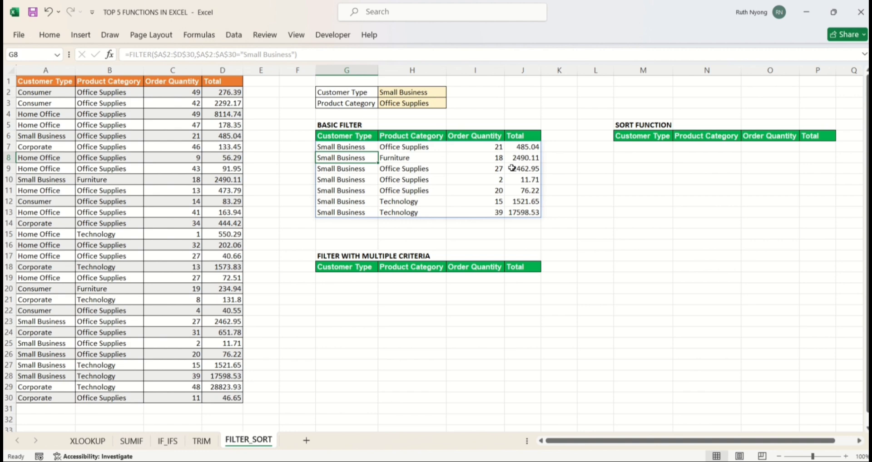
Start a FILTER formula in G19 under FILTER WITH MULTIPLE CRITERIA with the absolute array $A$2:$D$30
click(350, 276)
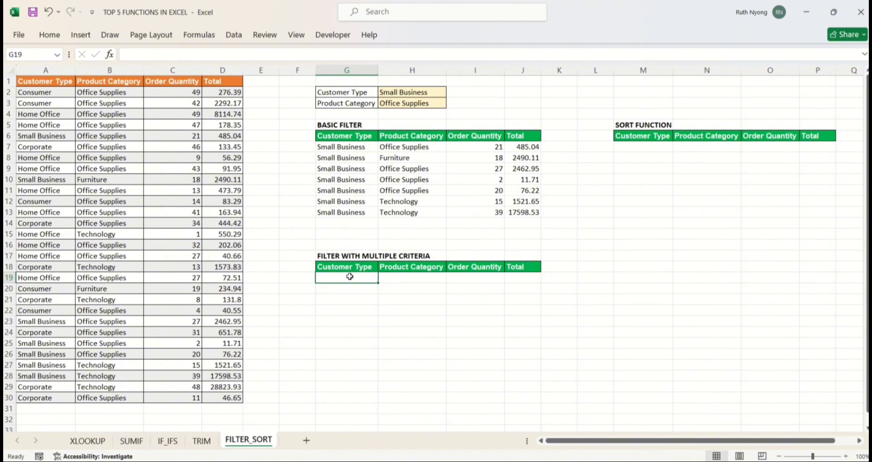
text(=fil)
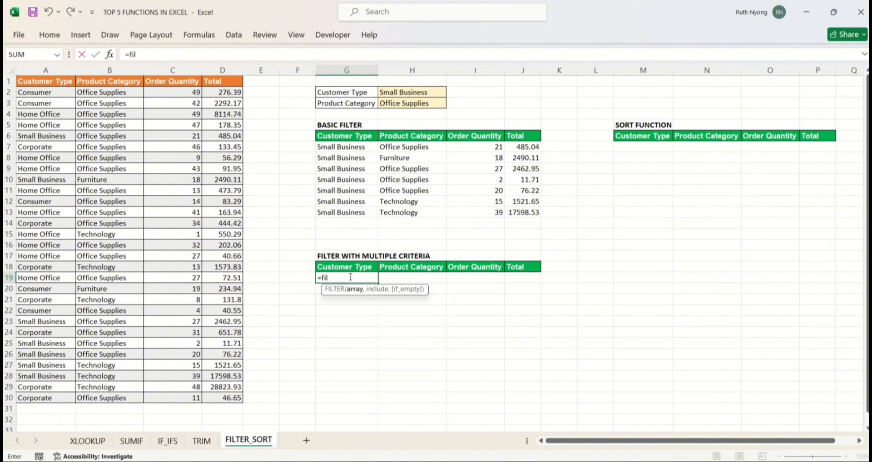
key(Tab)
click(34, 92)
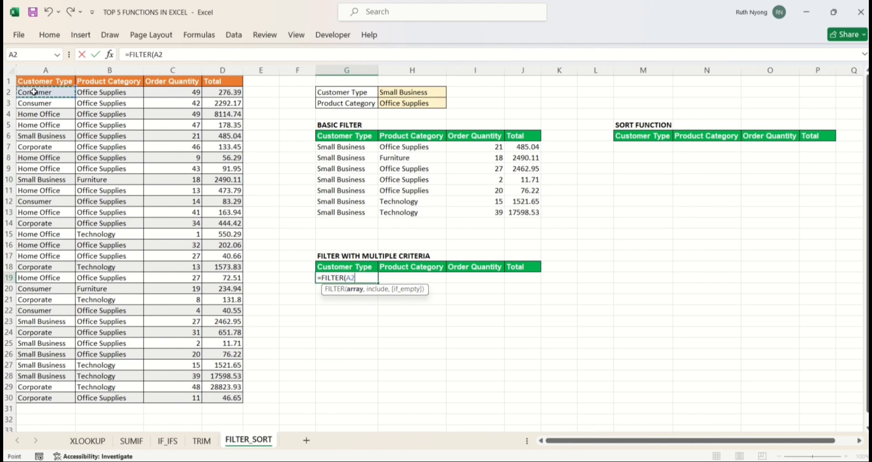
key(ctrl+shift+Right)
key(ctrl+shift+Down)
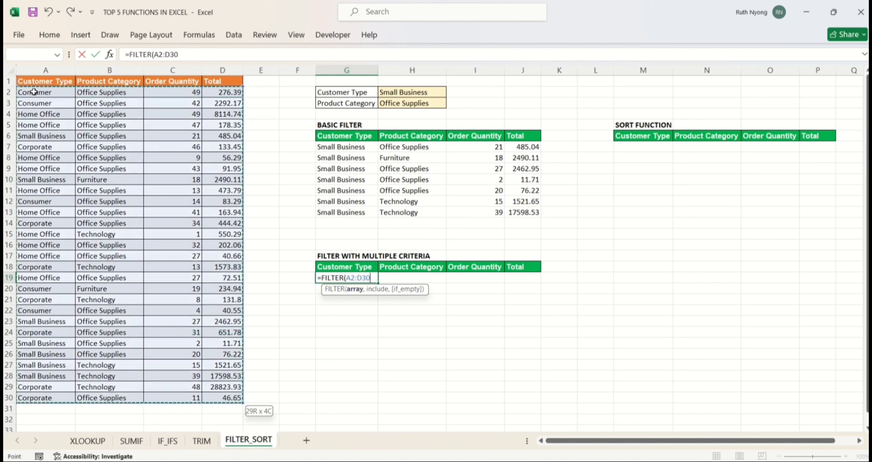
key(F4)
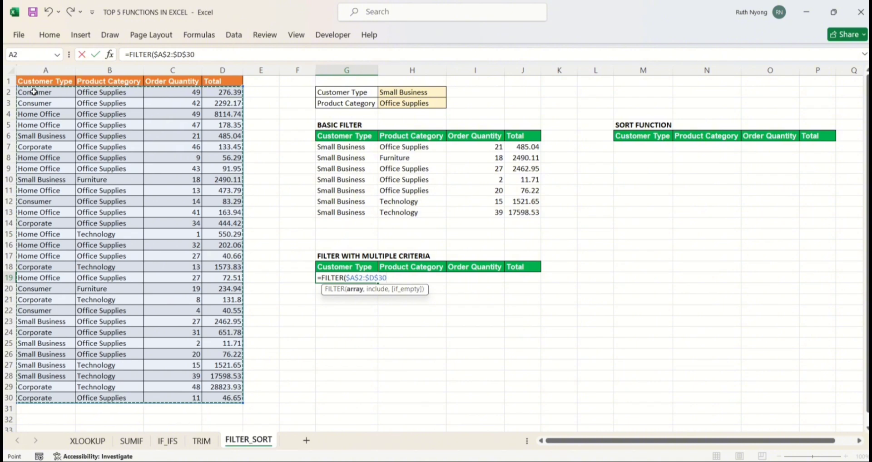
text(,)
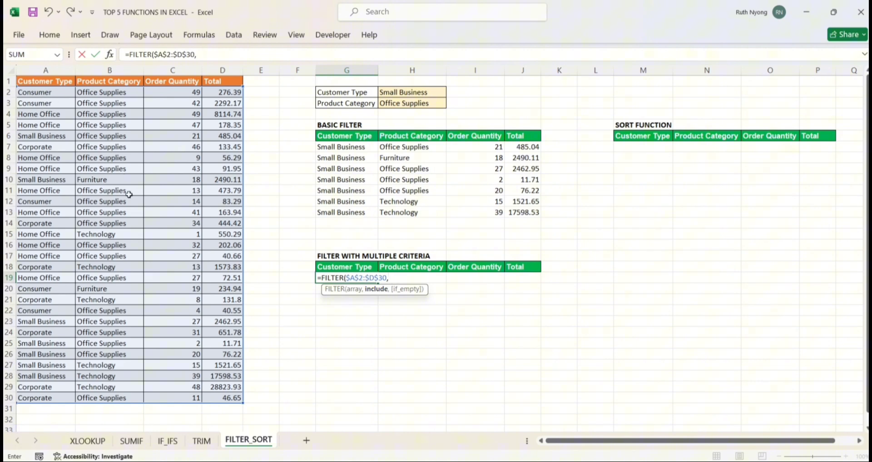
Add the first include condition to the G19 formula, matching the customer types with ($A$2:$A$30=H2
text(()
click(53, 93)
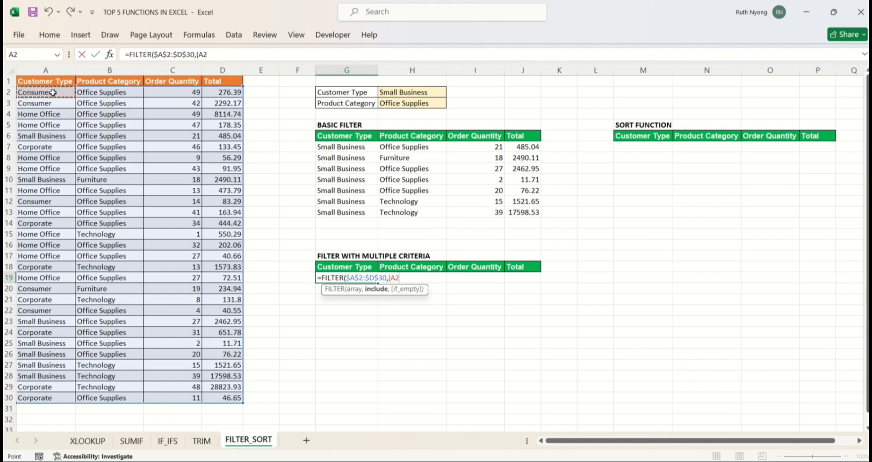
key(ctrl+shift+Down)
key(F4)
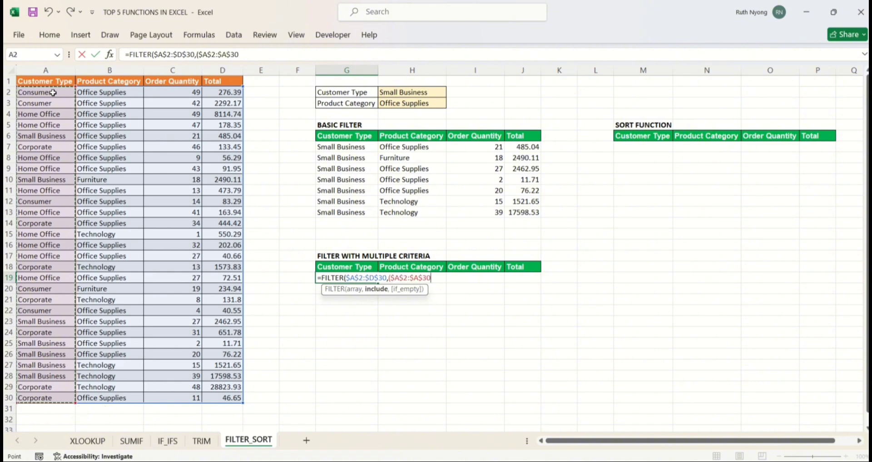
text(=)
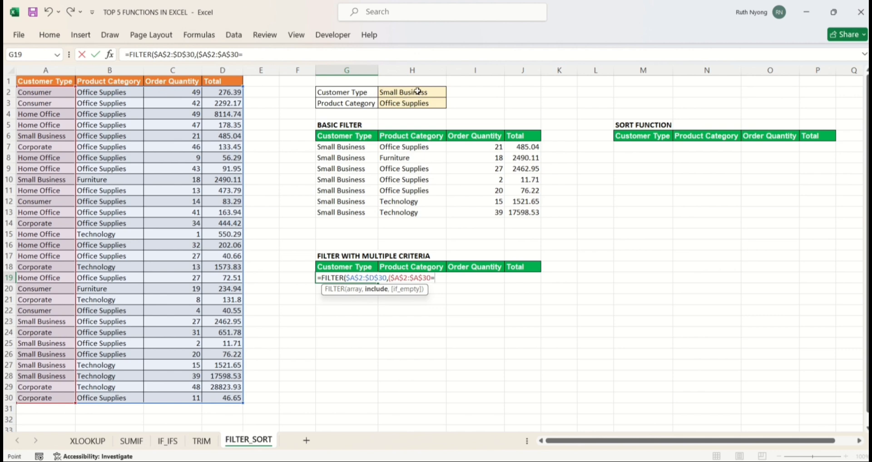
click(418, 91)
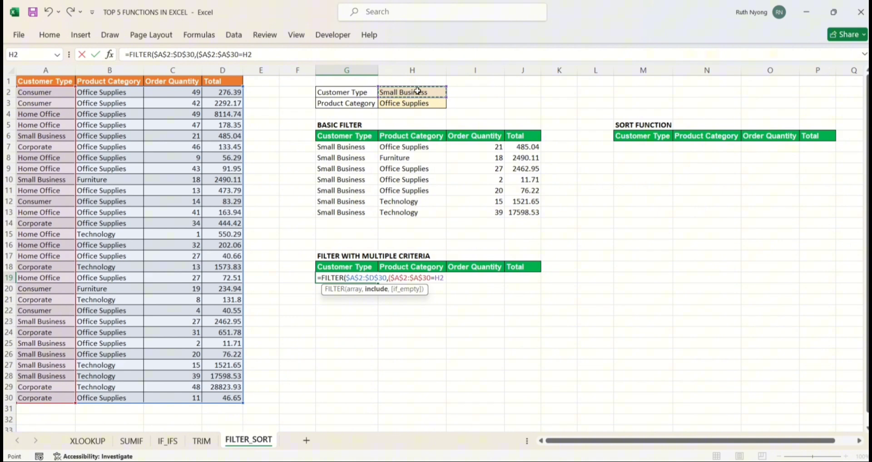
Close the first condition and multiply it by a second one for the product category, ($B$2:$B$30=H3)
text()*()
click(122, 93)
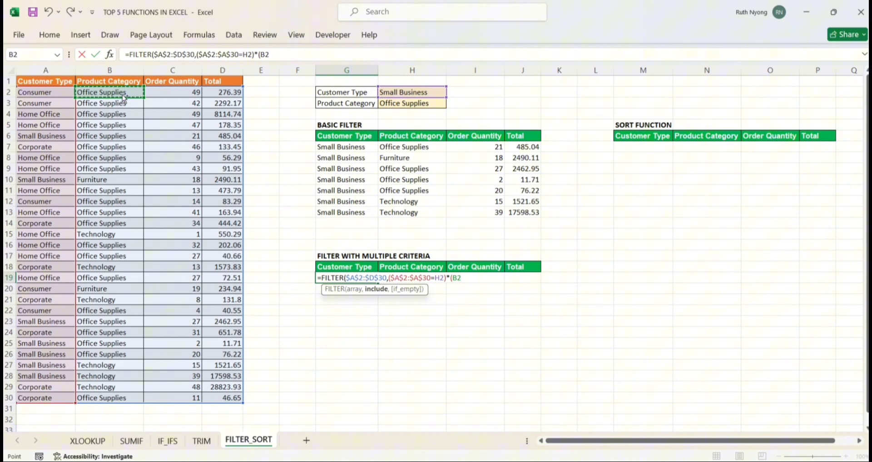
key(ctrl+shift+Down)
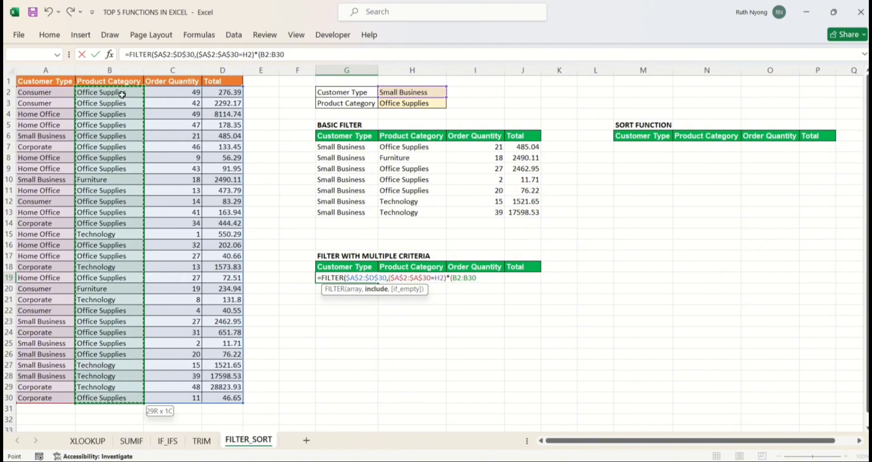
key(F4)
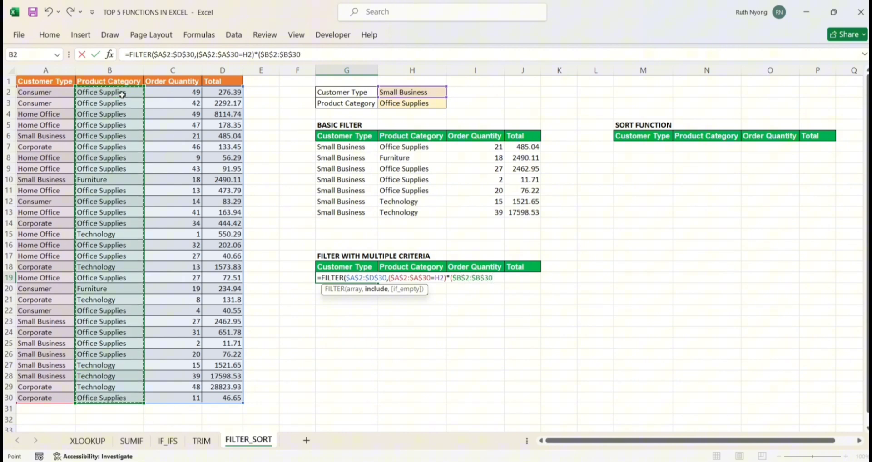
text(=)
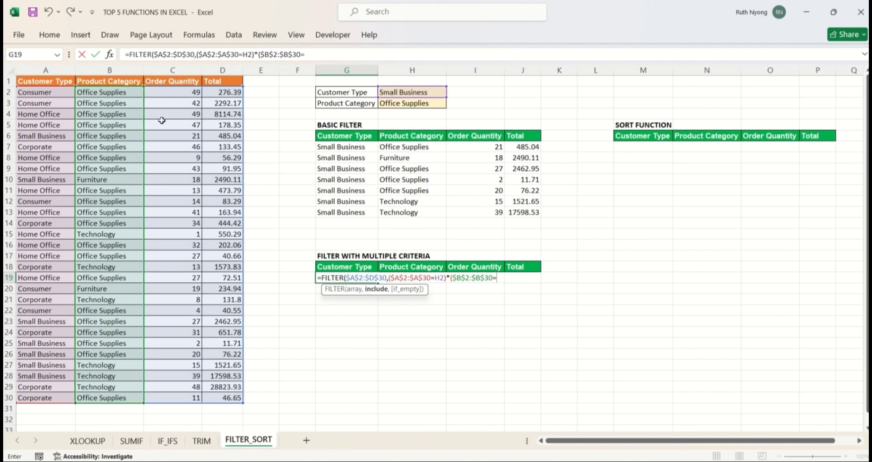
click(403, 105)
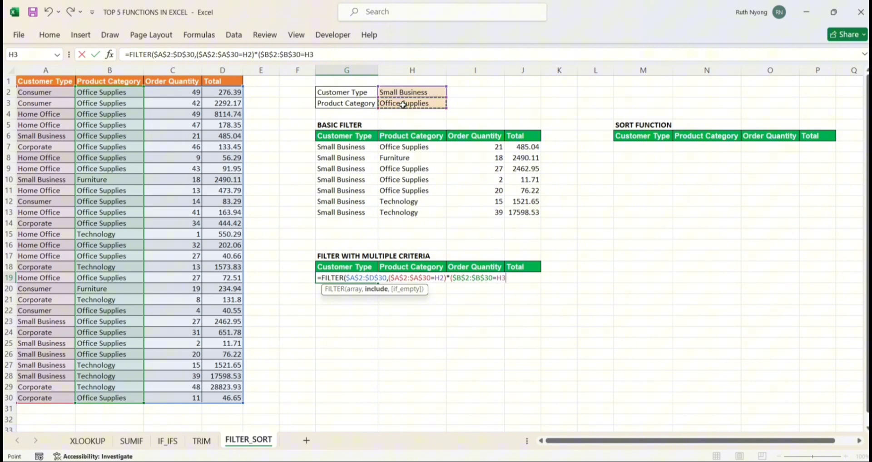
text())
Complete the FILTER formula in G19 with "not found" as the if_empty value
text(,)
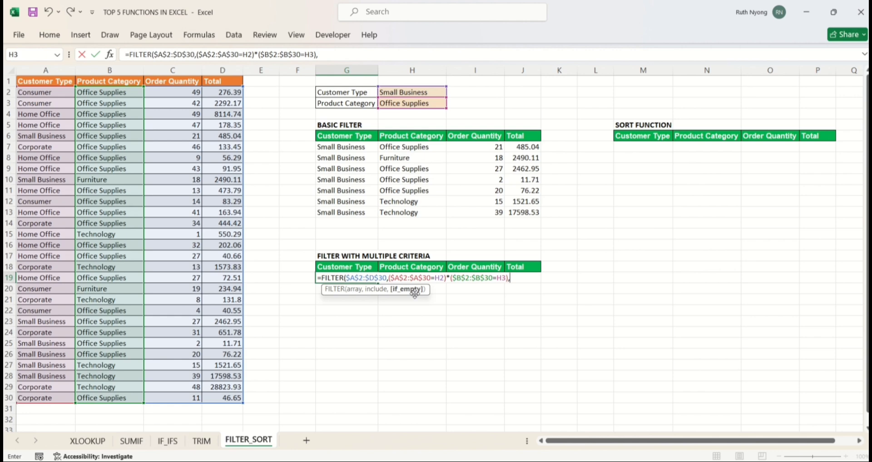
text("not foun)
key(BackSpace)
key(BackSpace)
key(BackSpace)
key(BackSpace)
key(BackSpace)
text(found")
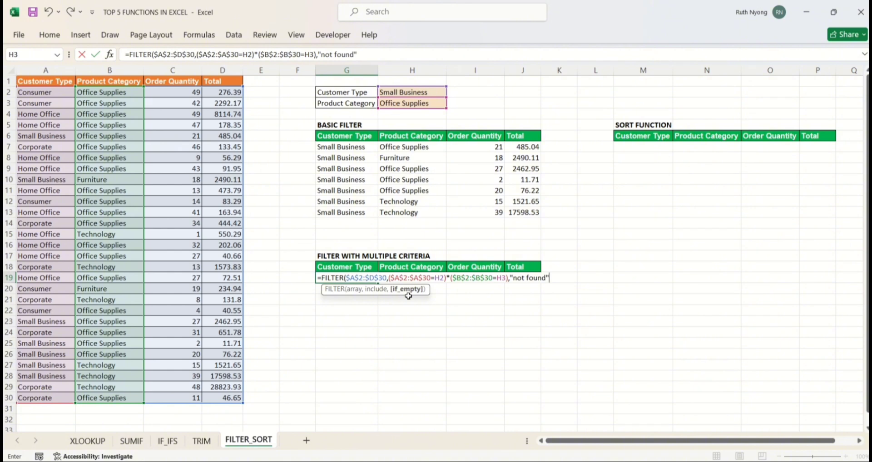
text())
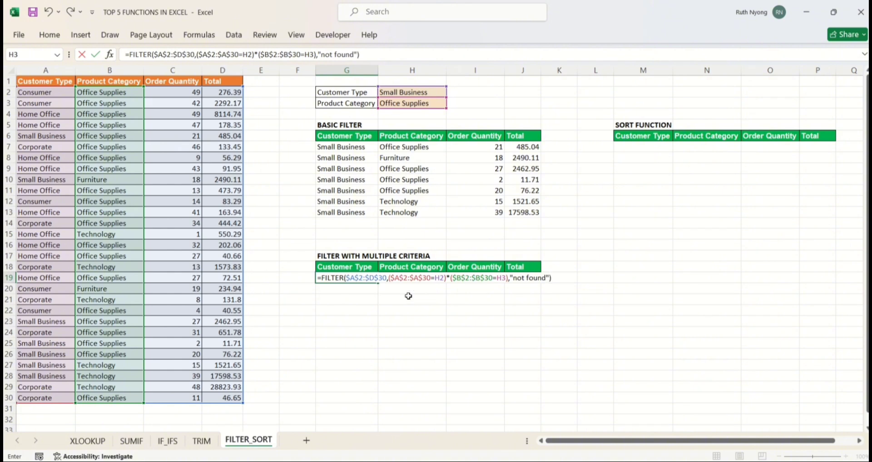
key(Return)
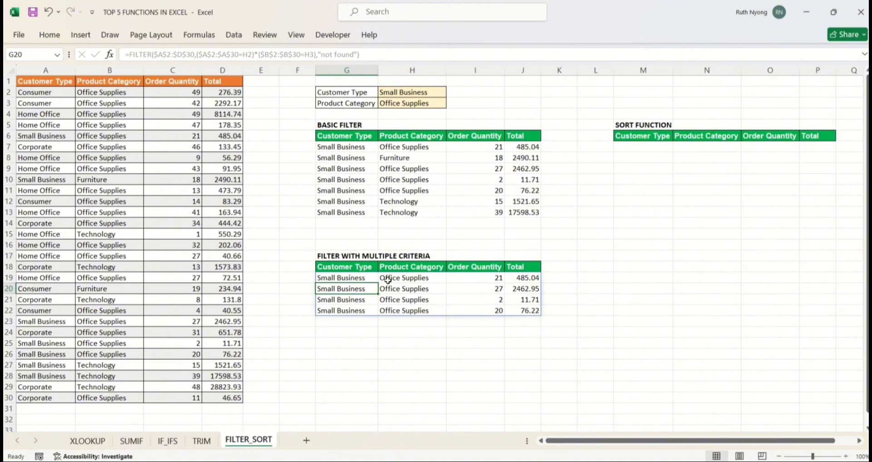
Try the formula =SORT($A$2:$D$30) in M7 under SORT FUNCTION, and undo the entry
click(648, 148)
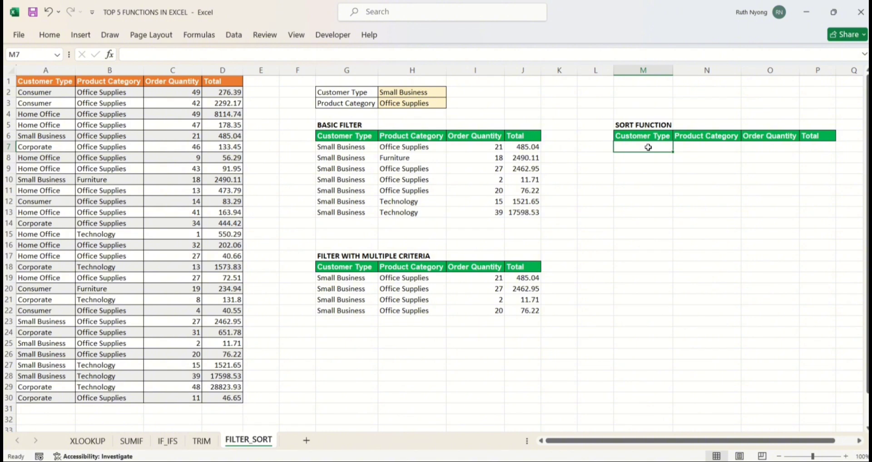
text(=sort)
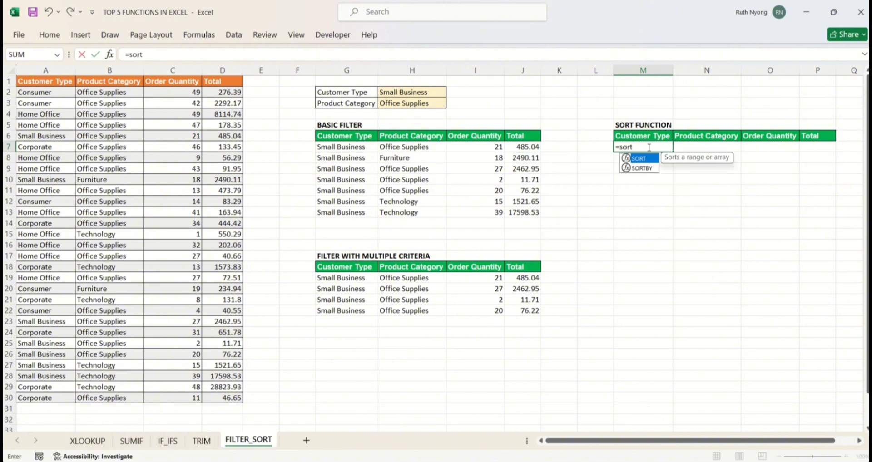
key(Tab)
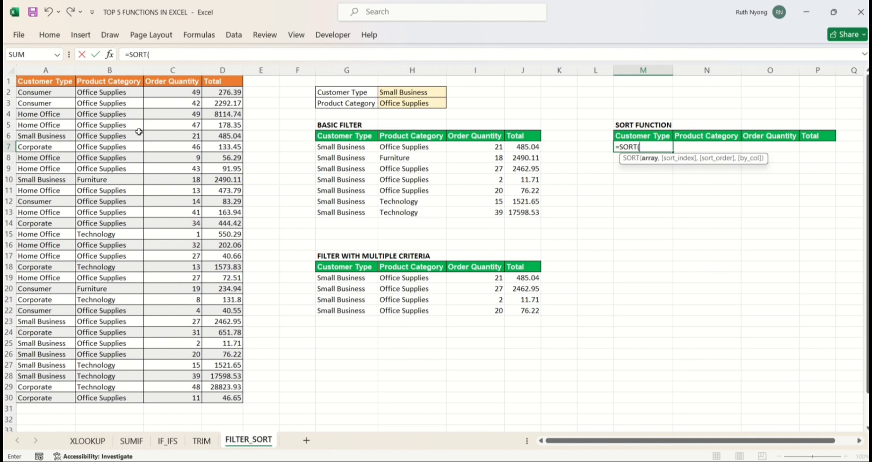
click(59, 94)
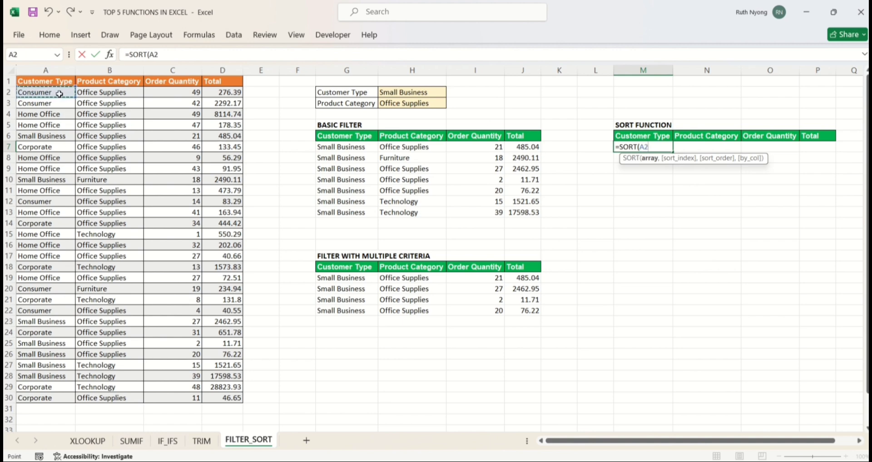
key(ctrl+shift+Right)
key(ctrl+shift+Down)
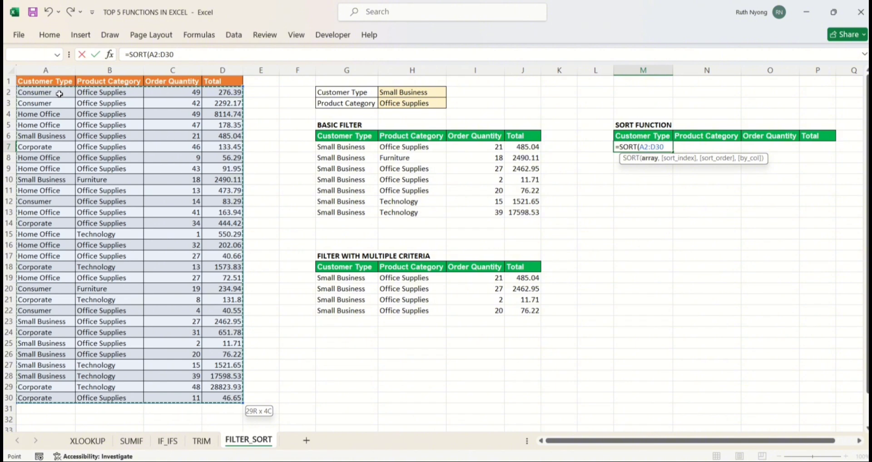
key(F4)
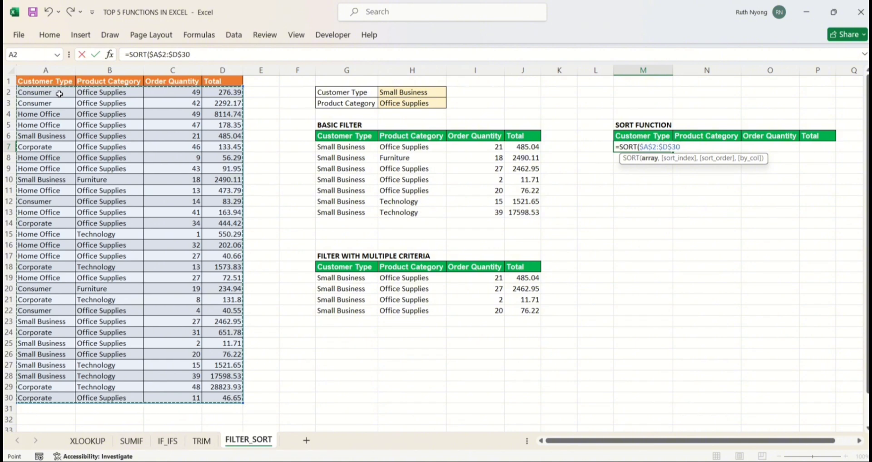
text())
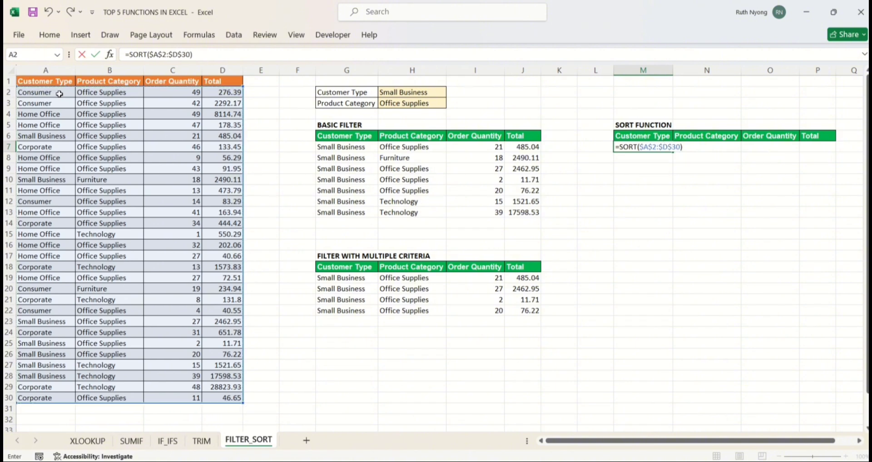
key(Return)
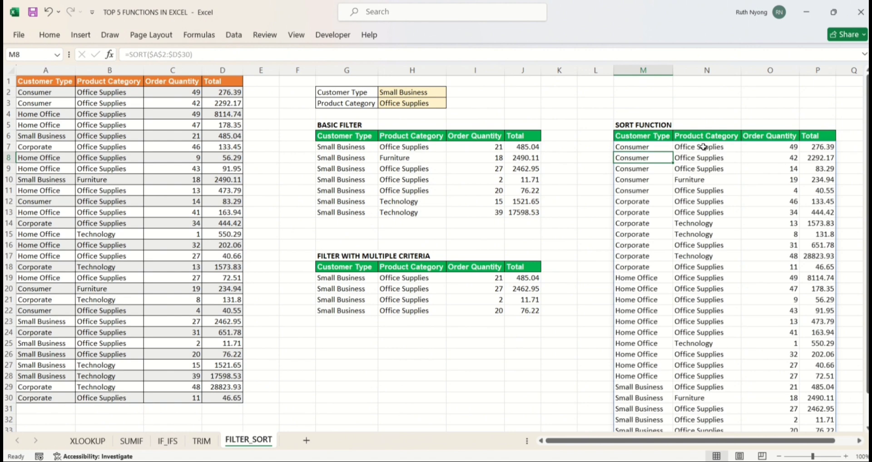
drag(866, 143, 866, 109)
key(ctrl+z)
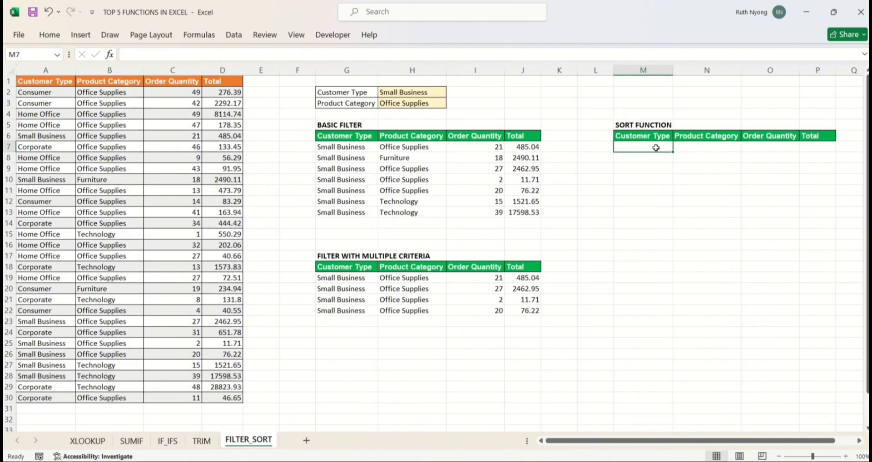
Start a SORT formula in M7 with the absolute range $A$2:$D$30 as the array
text(=sort)
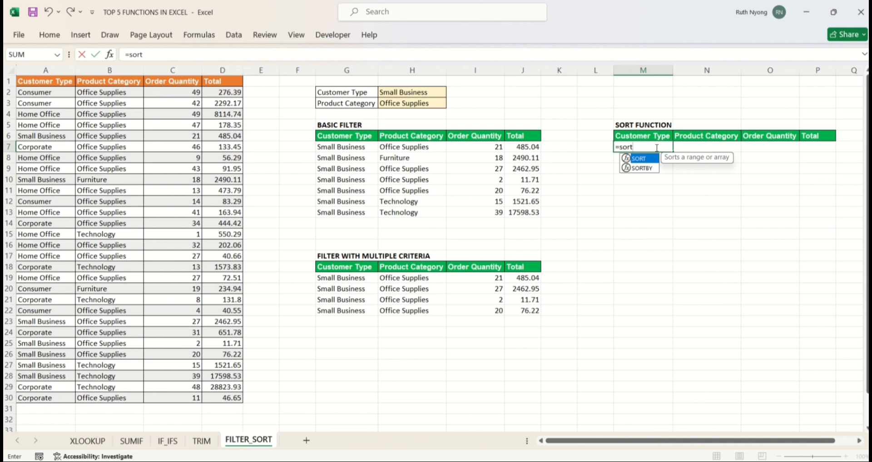
key(Tab)
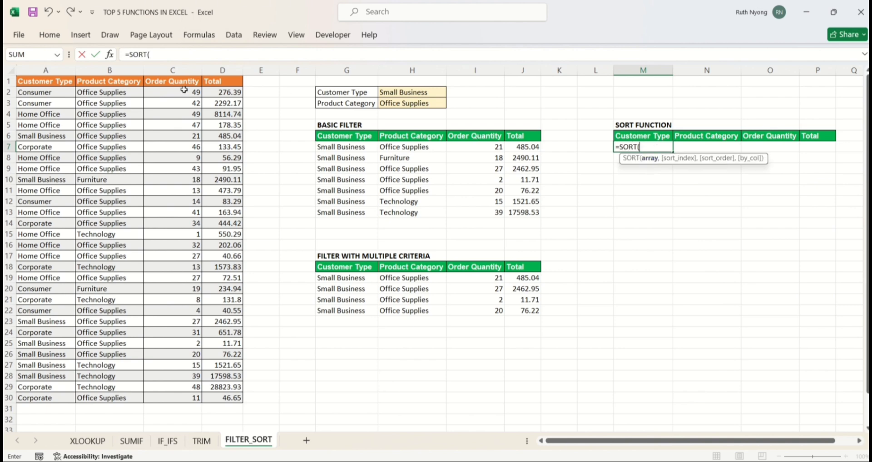
click(50, 94)
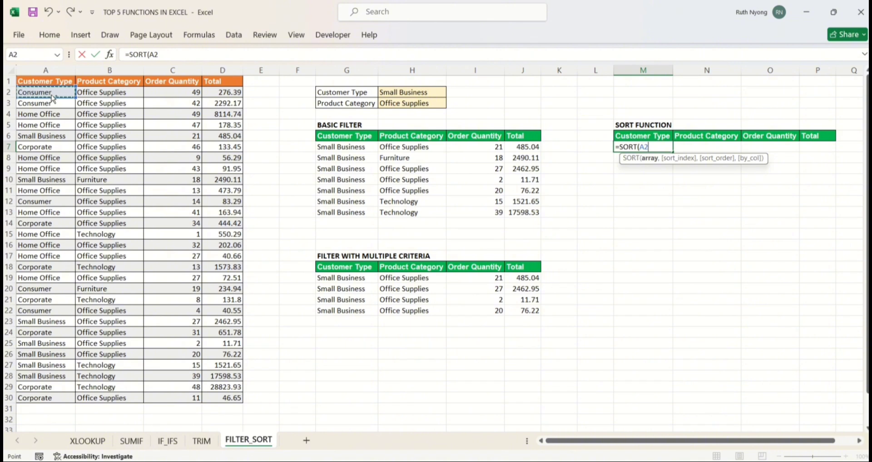
key(ctrl+shift+Right)
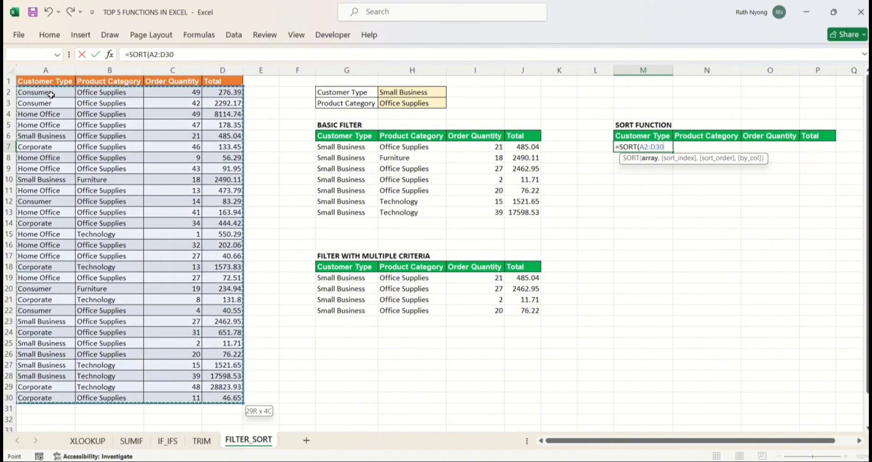
key(F4)
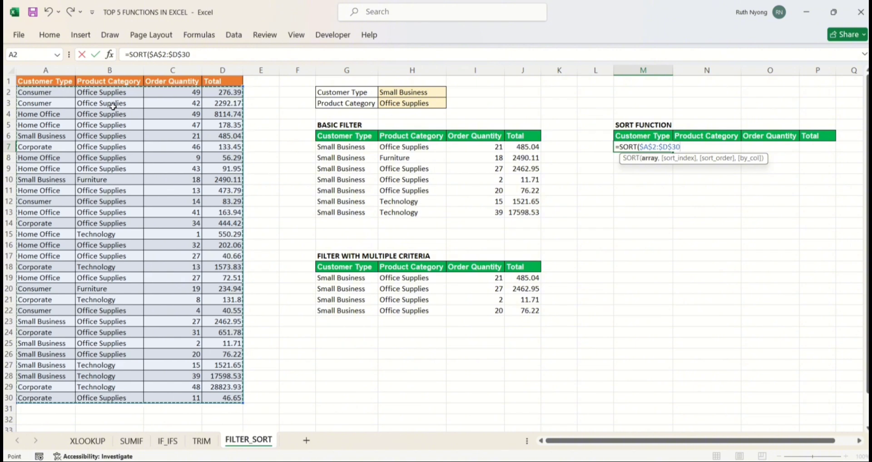
Complete the SORT formula in M7 with sort index 1 and descending order (-1)
text(,1)
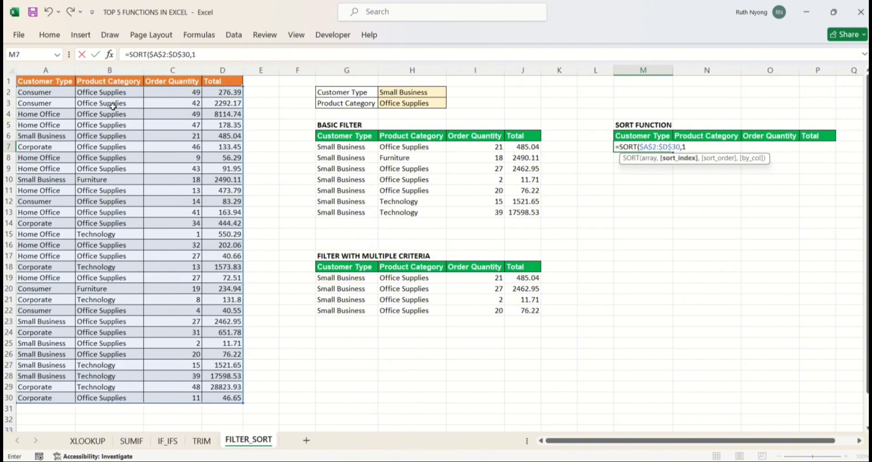
text(,)
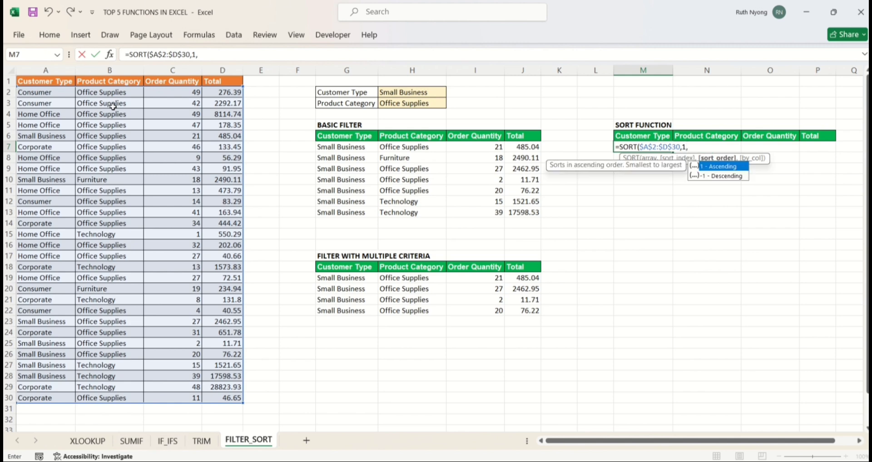
key(Down)
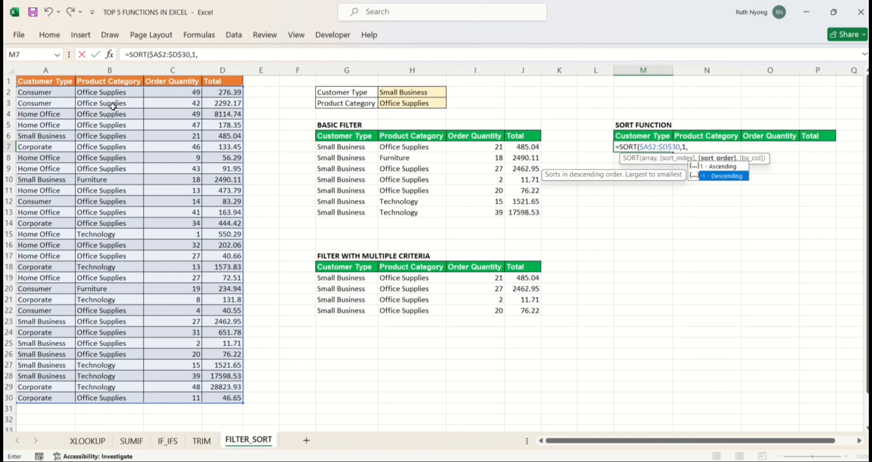
key(Tab)
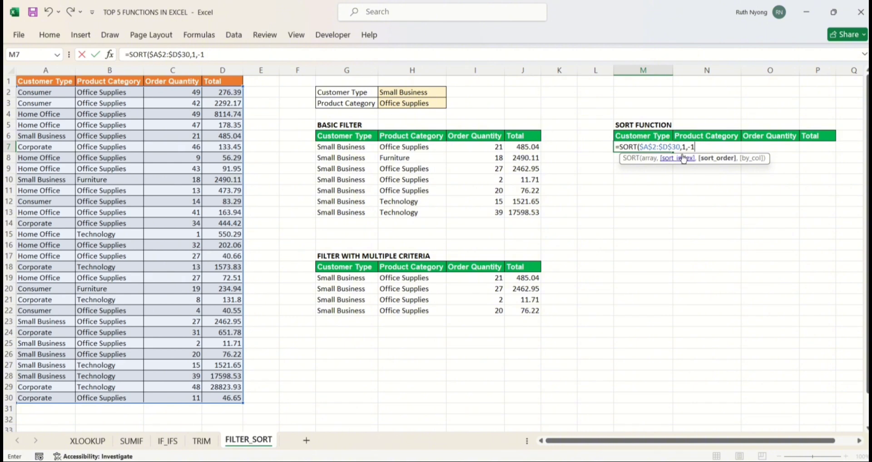
text())
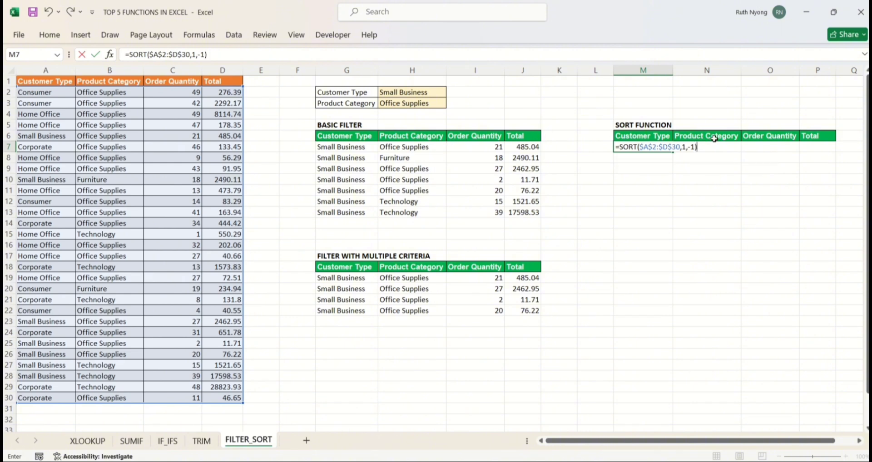
key(Return)
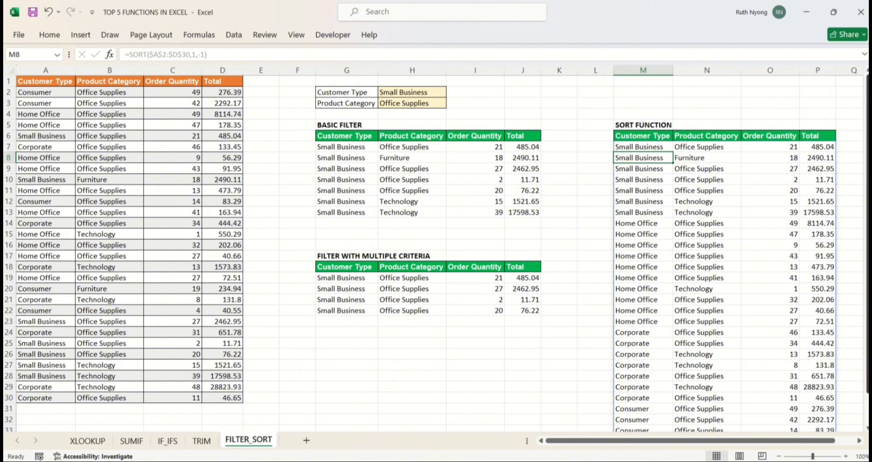
Change the sort index in the M7 SORT formula to 2 to sort by product category
drag(867, 183, 853, 184)
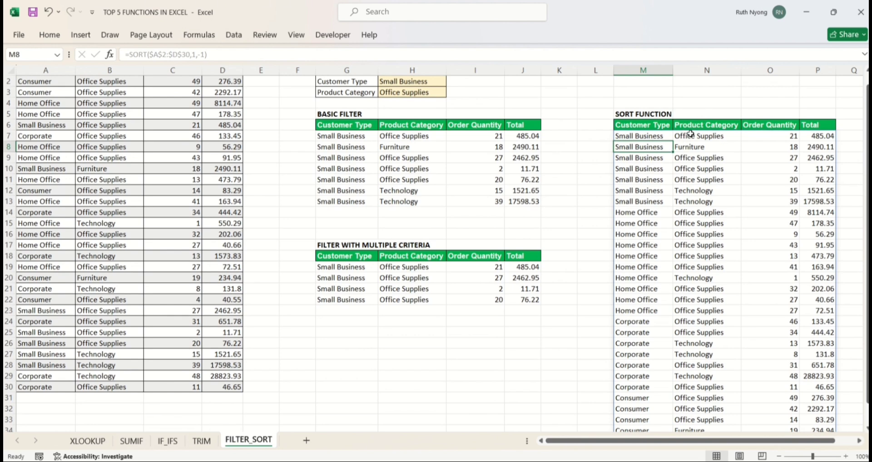
double_click(653, 136)
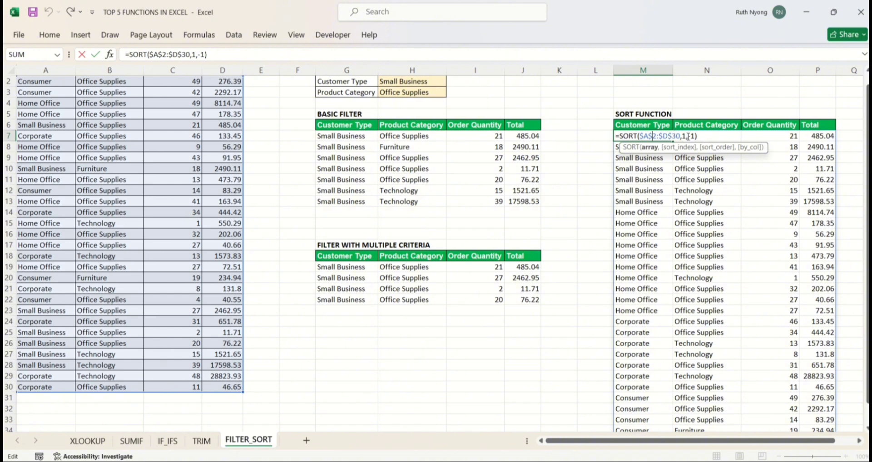
click(687, 136)
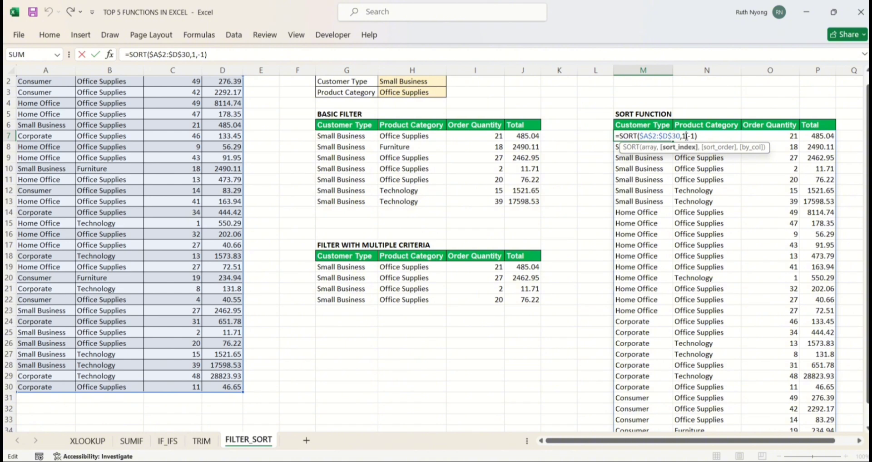
key(BackSpace)
text(2)
key(Return)
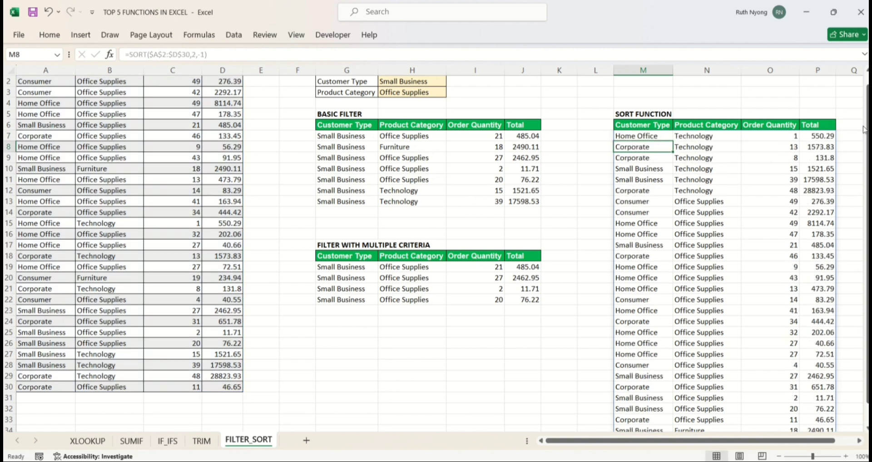
drag(867, 113, 862, 94)
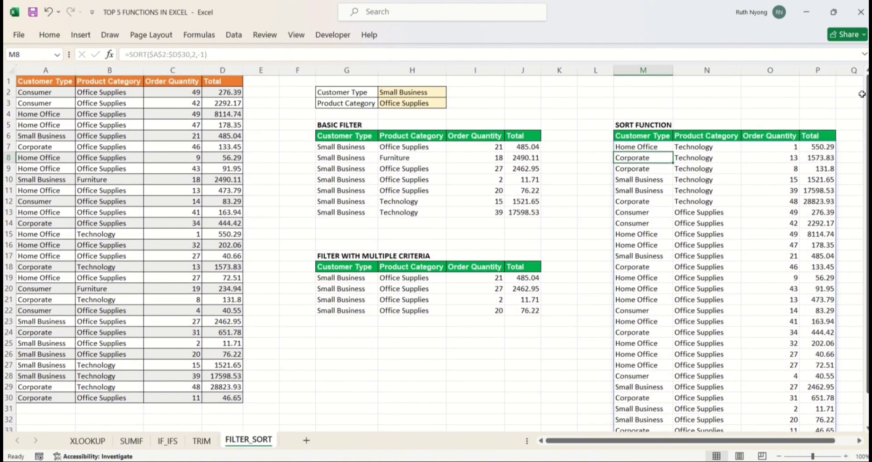